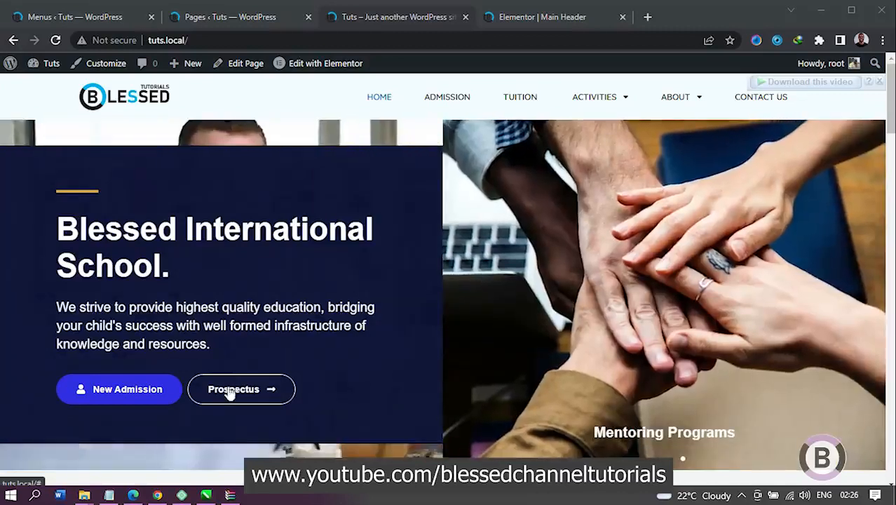
Step: Review the school home page down to the Request Admissions Info form, plus the Activities and About submenus
left_click(231, 387)
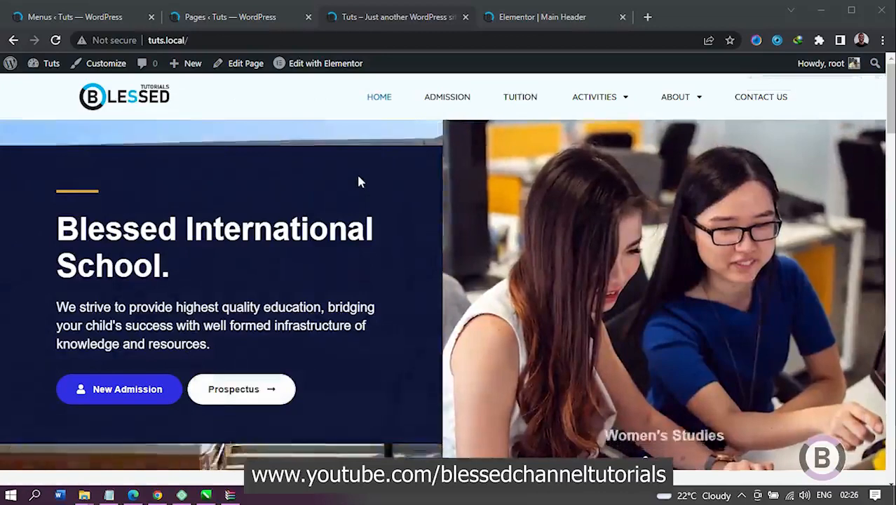
scroll(359, 181, "down", 8)
scroll(358, 182, "down", 15)
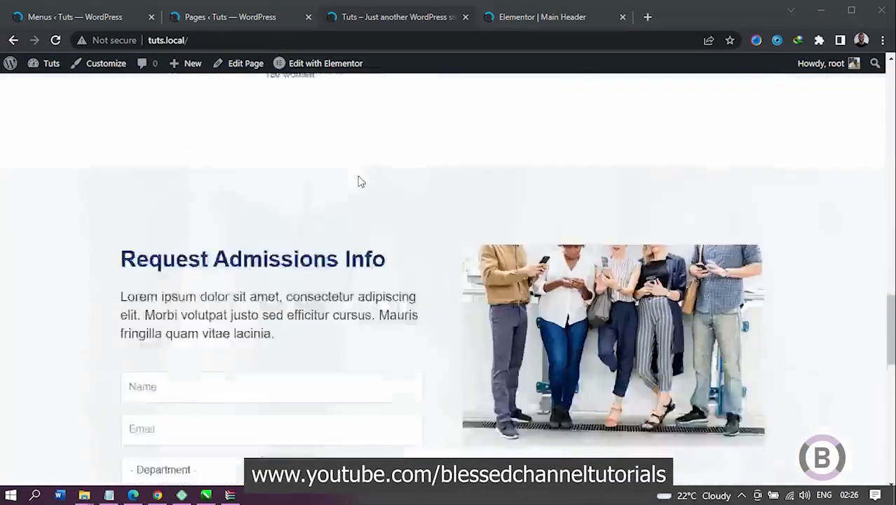
scroll(358, 182, "down", 3)
scroll(358, 180, "up", 1)
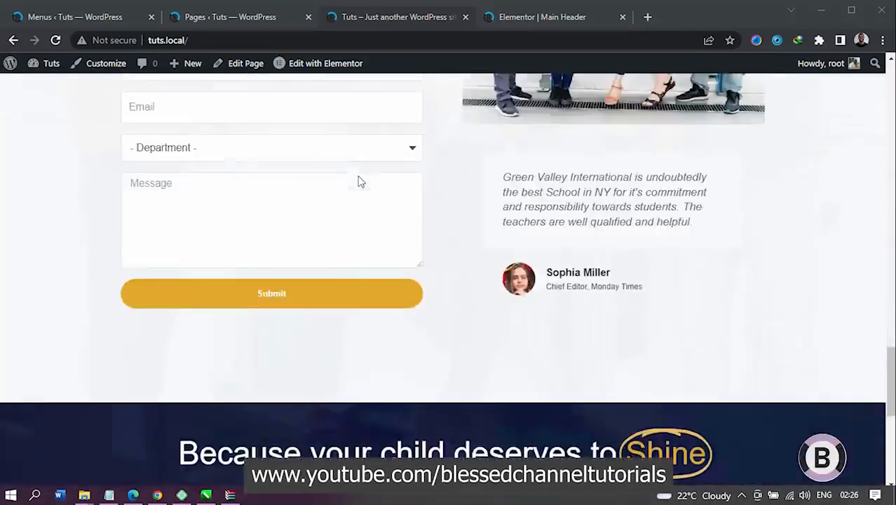
scroll(359, 180, "down", 4)
scroll(359, 178, "up", 18)
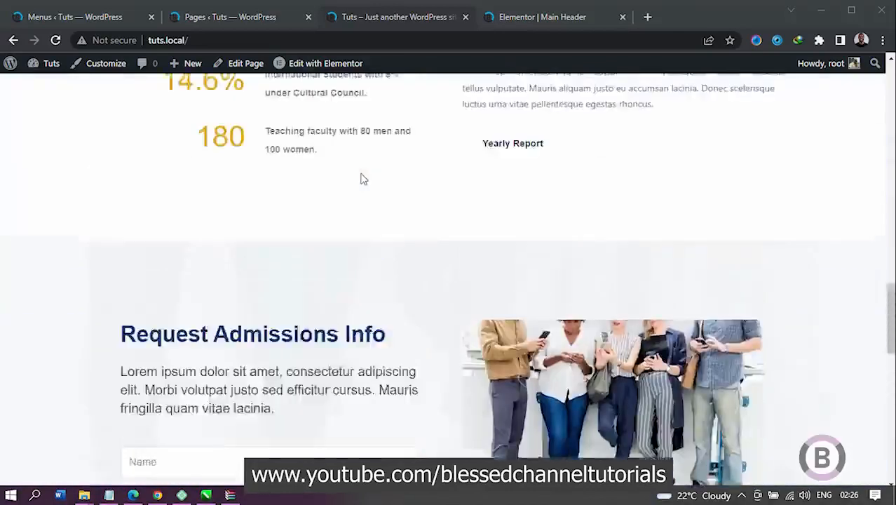
scroll(361, 178, "up", 6)
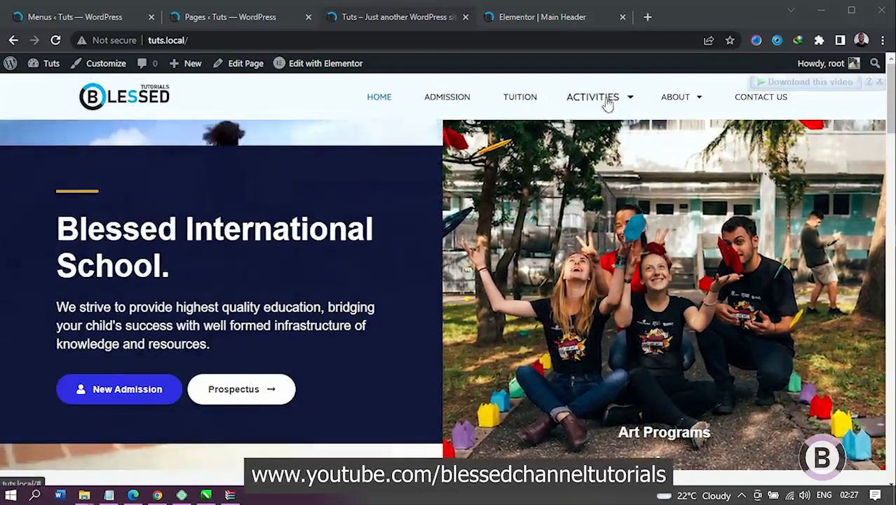
mouse_move(627, 110)
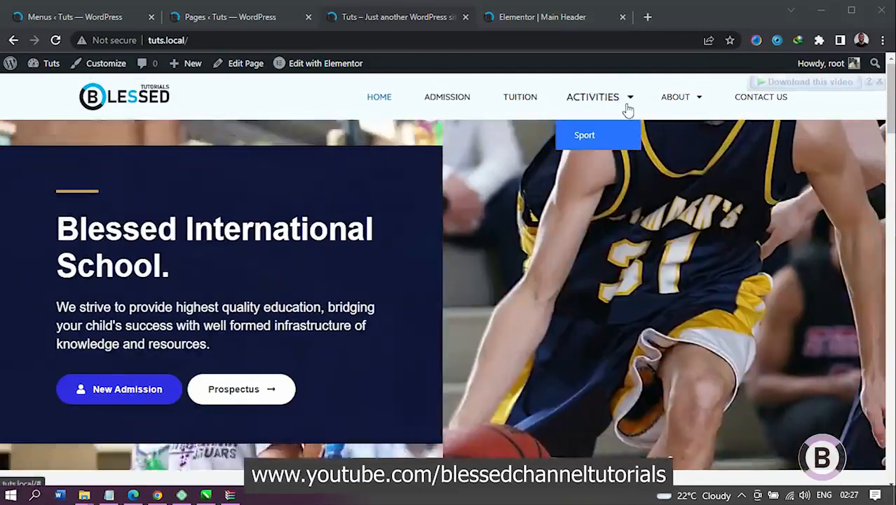
mouse_move(698, 100)
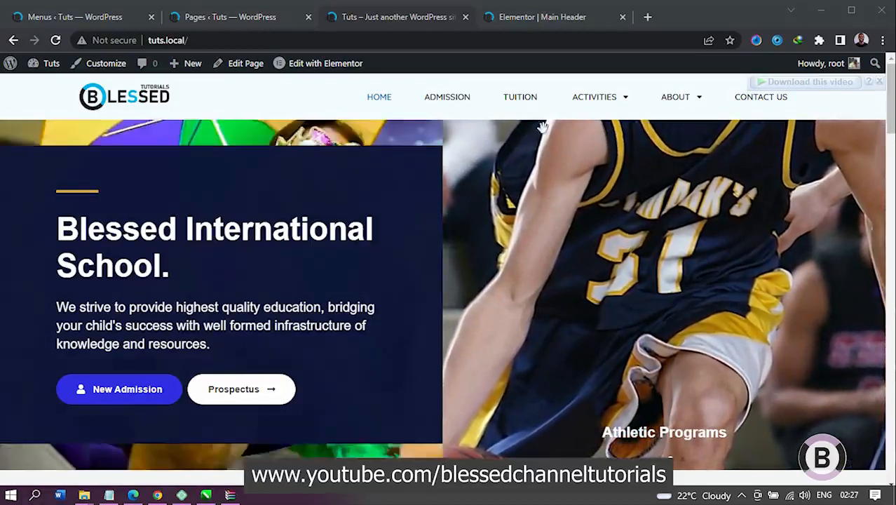
Step: Open the Tuition page and examine its extension program pricing, day and boarding fees, payment options and enquiry form
left_click(527, 104)
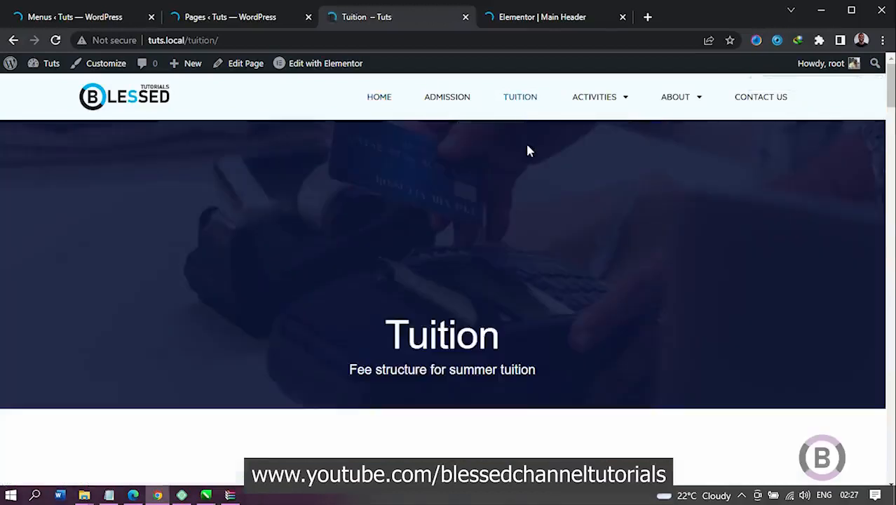
scroll(529, 153, "down", 4)
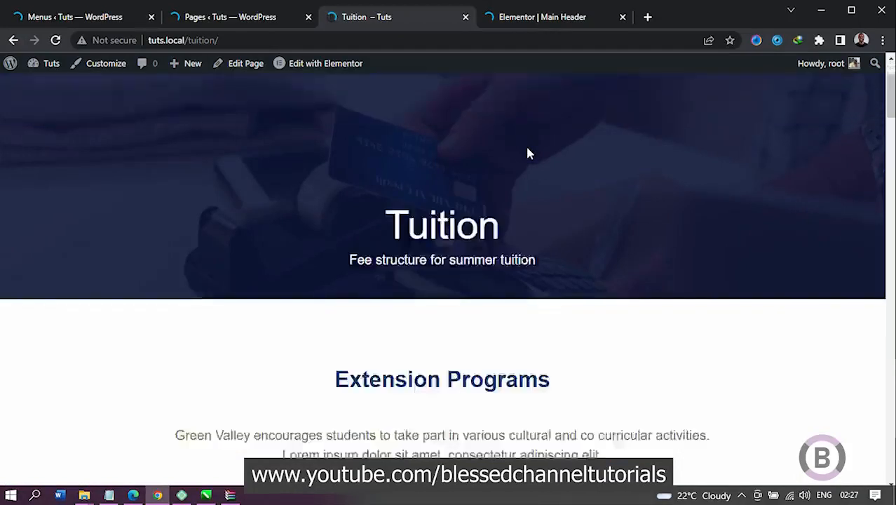
scroll(530, 153, "down", 3)
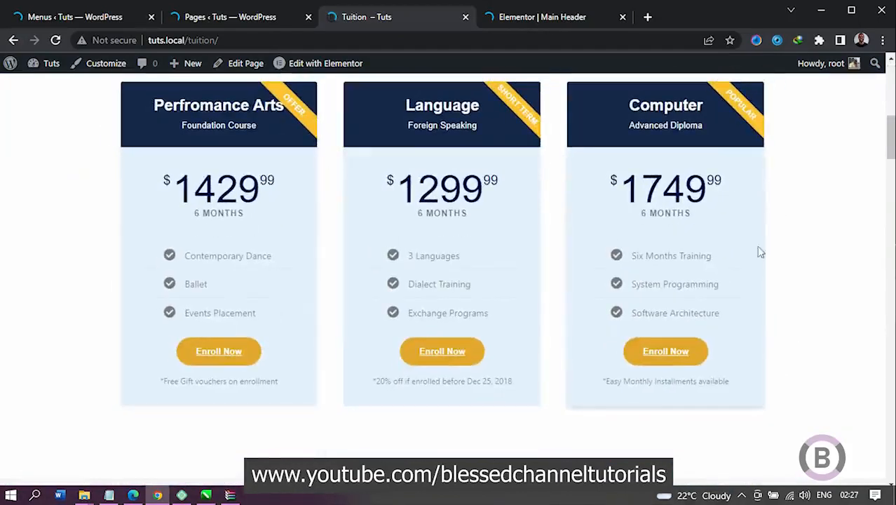
scroll(791, 266, "down", 3)
scroll(792, 267, "down", 4)
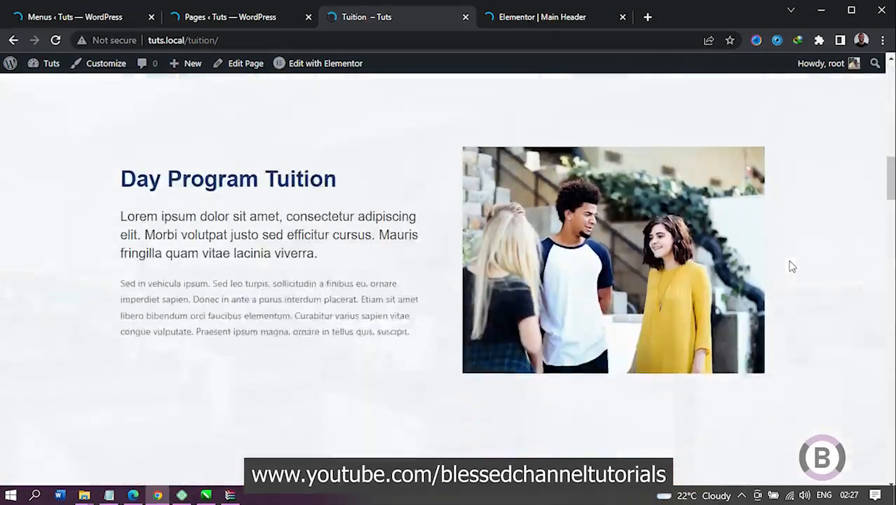
scroll(494, 236, "down", 7)
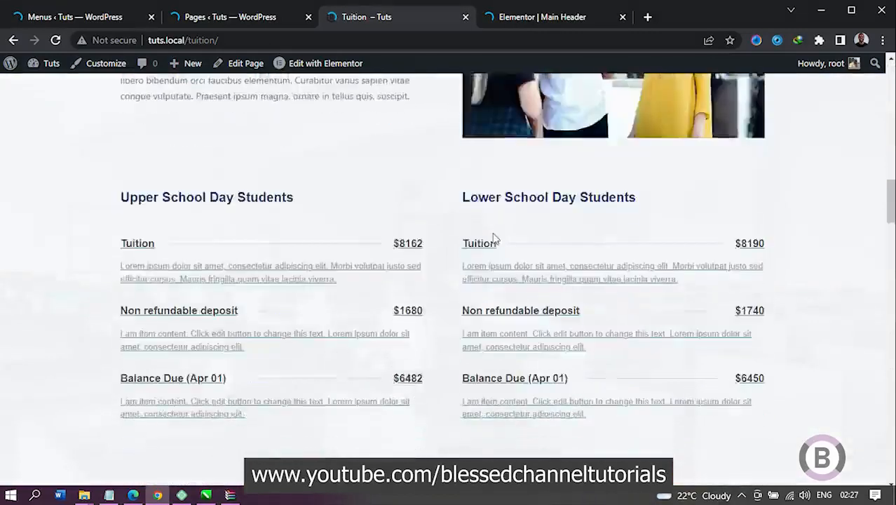
scroll(494, 237, "down", 10)
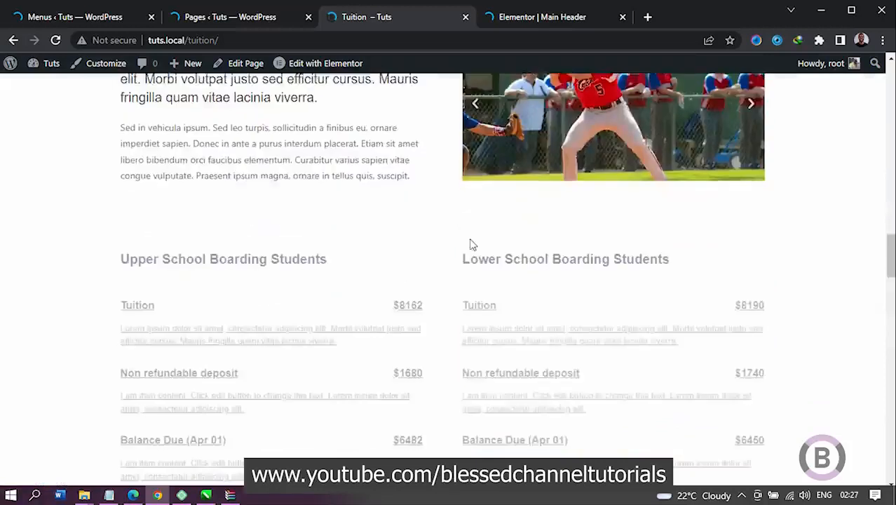
scroll(471, 246, "down", 11)
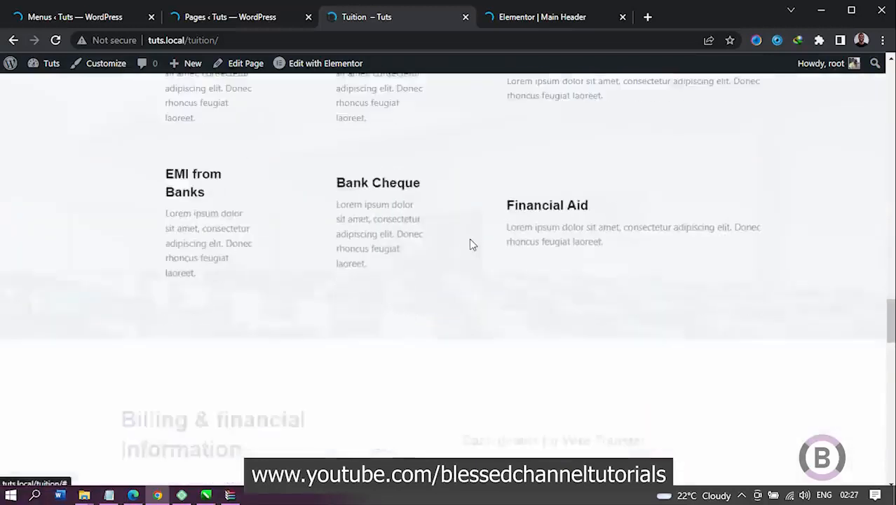
scroll(471, 244, "down", 10)
scroll(471, 244, "up", 20)
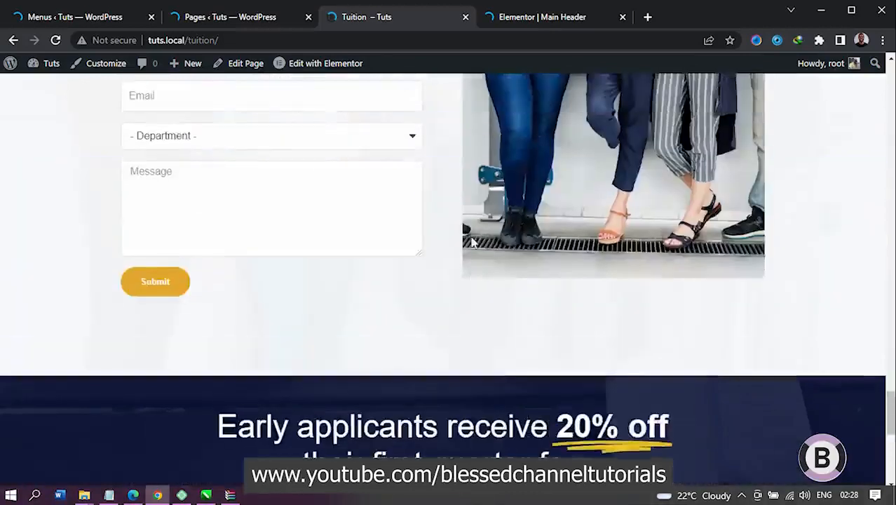
scroll(489, 230, "up", 15)
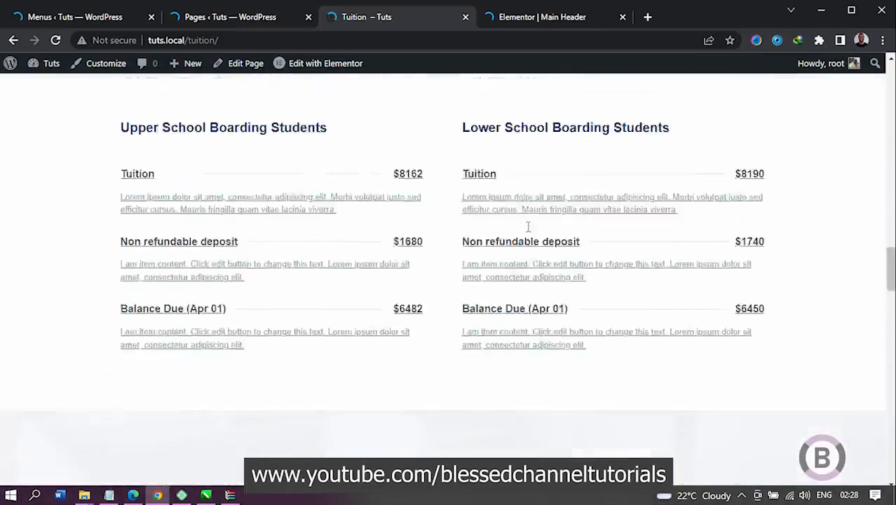
scroll(550, 227, "up", 15)
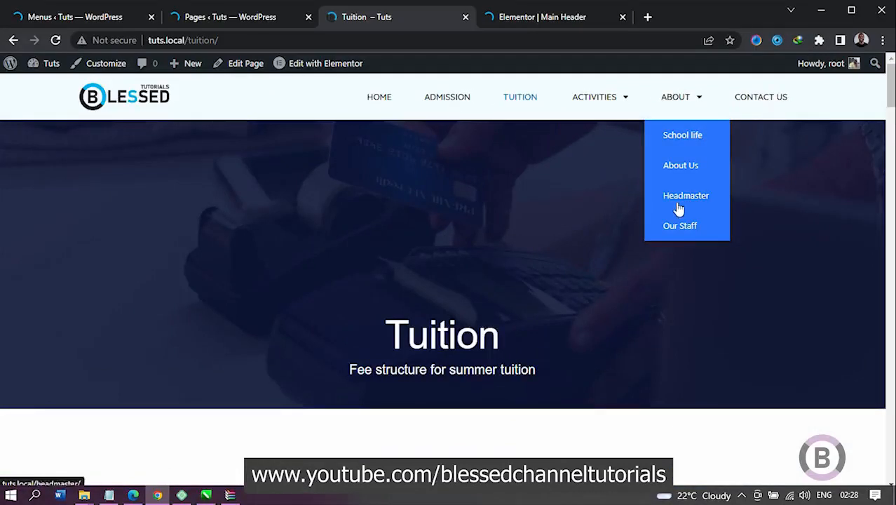
Step: Open the About Us page and examine its founder quote, school statistics, team profiles, career section and footer
left_click(680, 164)
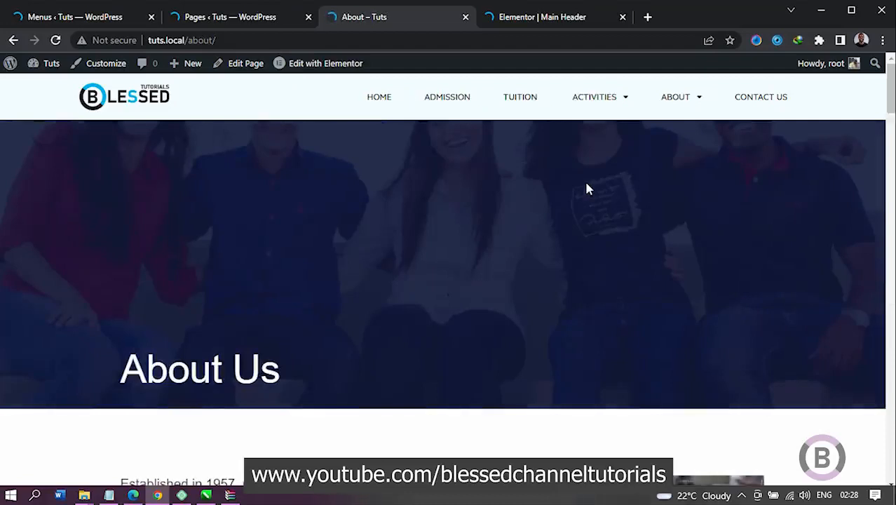
scroll(488, 209, "down", 4)
scroll(491, 212, "down", 8)
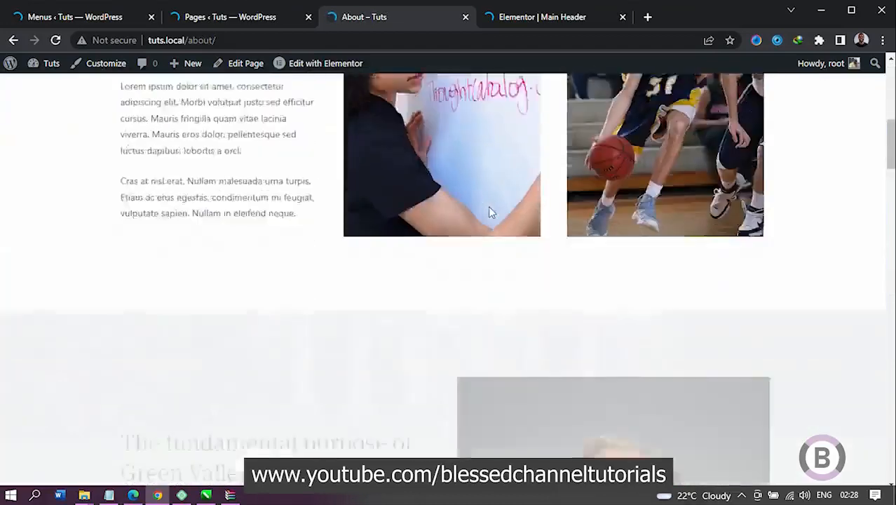
scroll(491, 212, "down", 6)
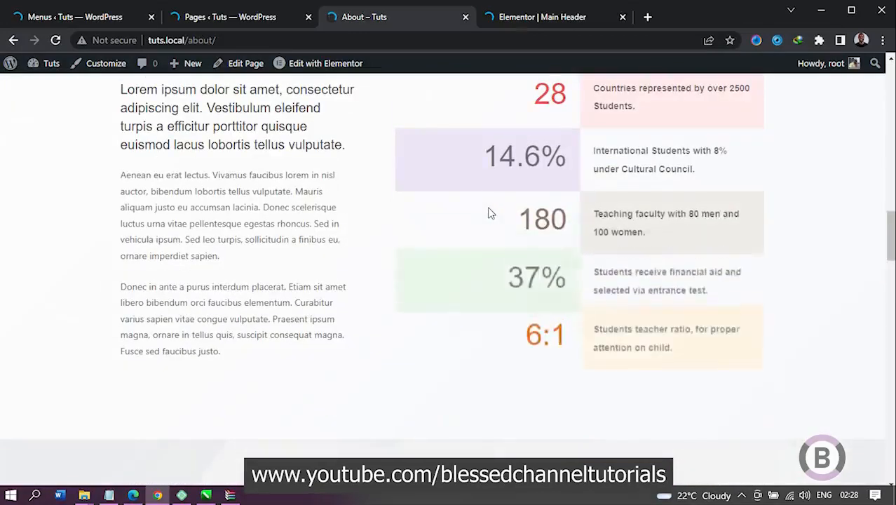
scroll(491, 212, "down", 5)
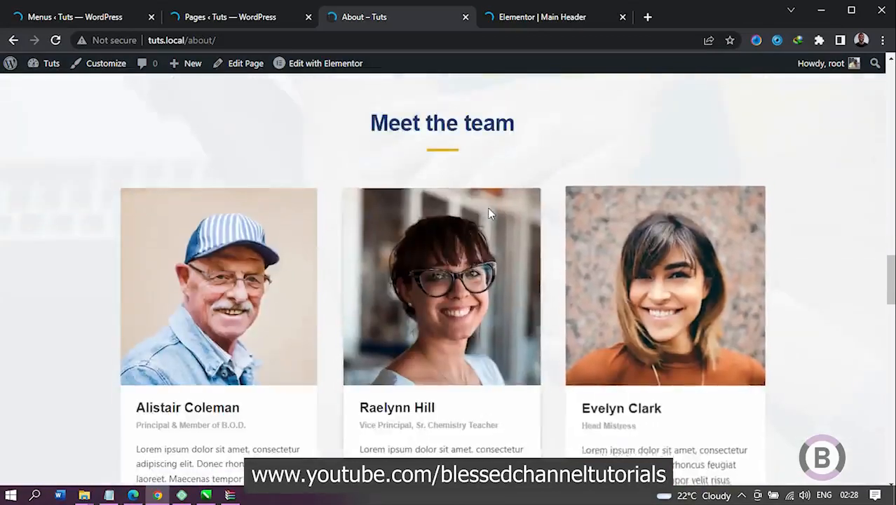
scroll(489, 212, "down", 5)
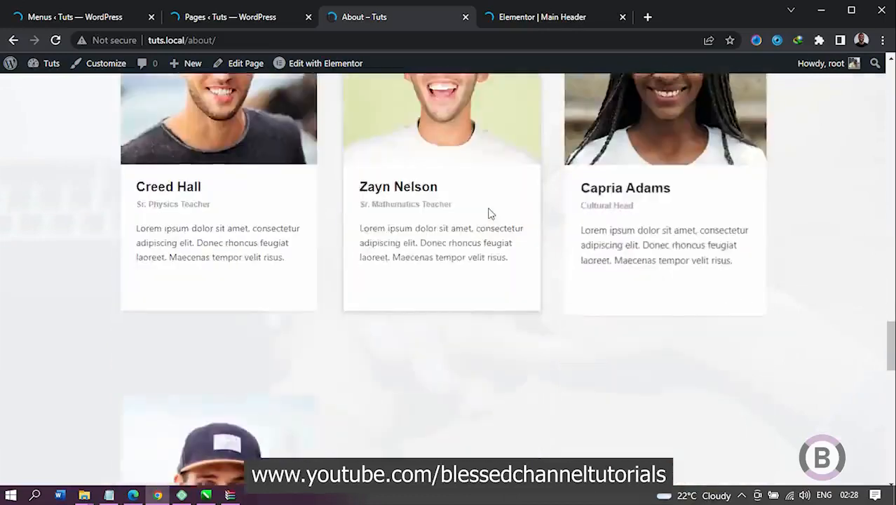
scroll(489, 212, "down", 2)
scroll(563, 228, "down", 3)
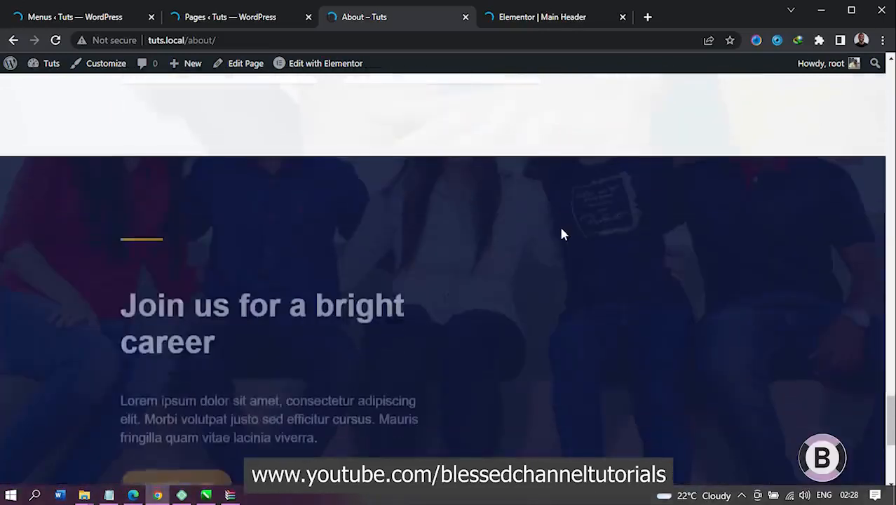
scroll(561, 234, "down", 3)
scroll(560, 235, "down", 2)
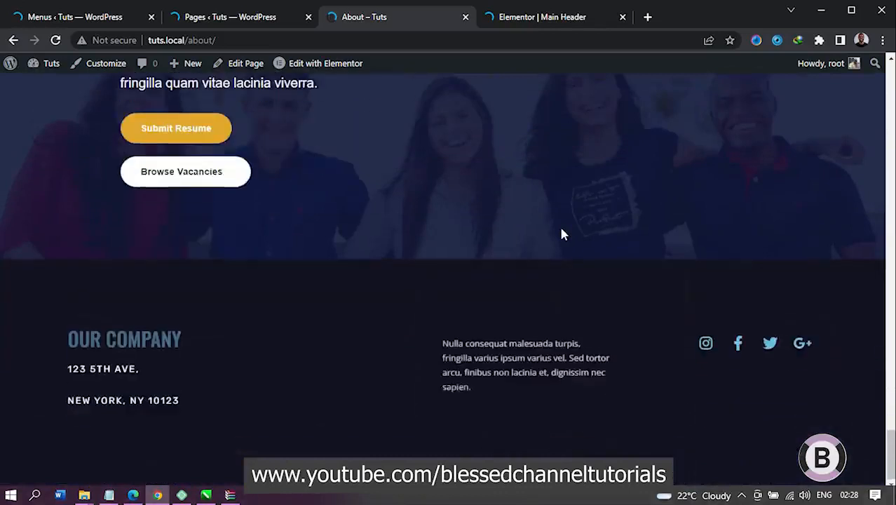
scroll(561, 234, "up", 6)
scroll(561, 234, "up", 5)
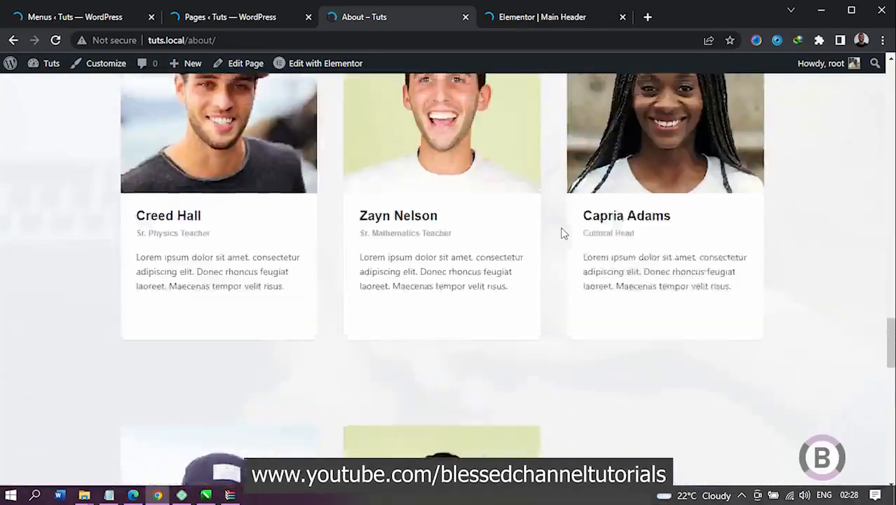
scroll(560, 234, "up", 3)
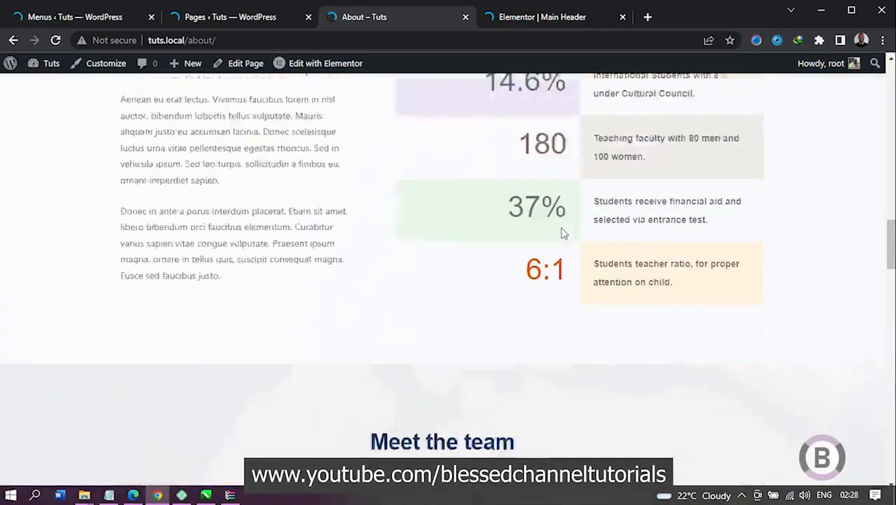
scroll(560, 235, "up", 6)
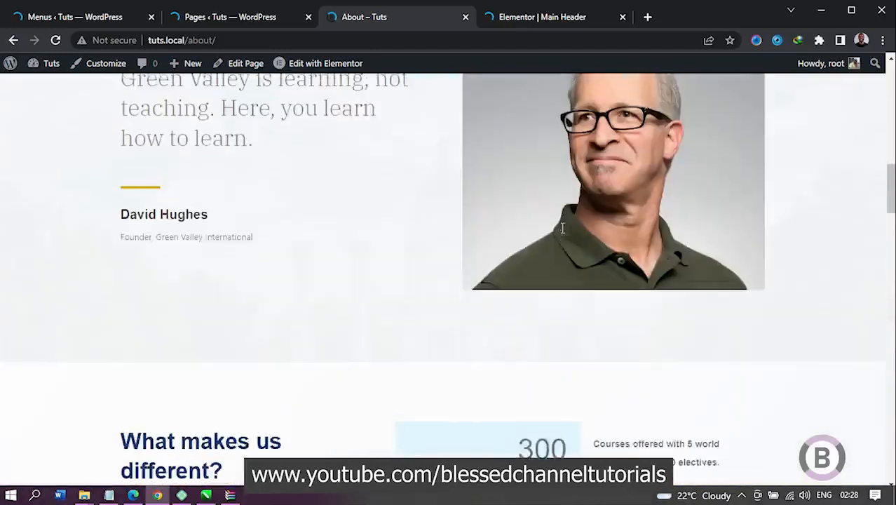
scroll(561, 234, "up", 3)
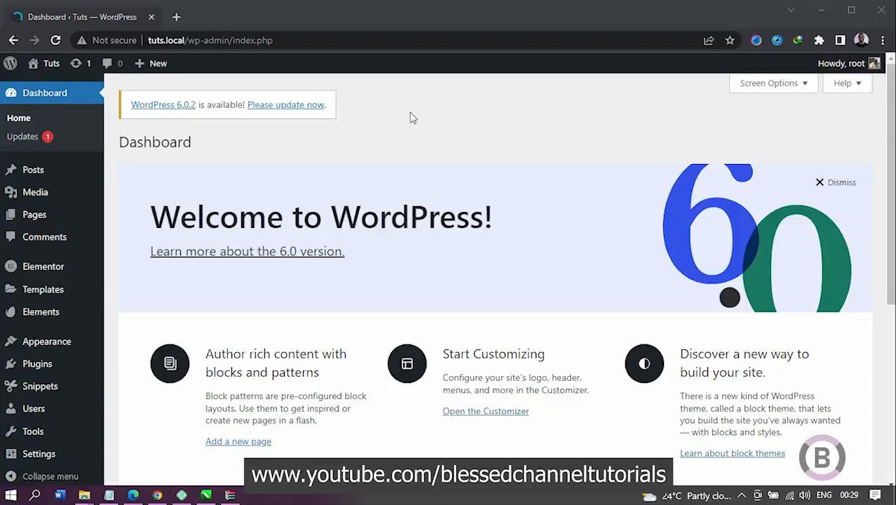
Step: Hide the WordPress Events and News, Activity and Welcome boxes from the WordPress admin dashboard
scroll(34, 250, "down", 5)
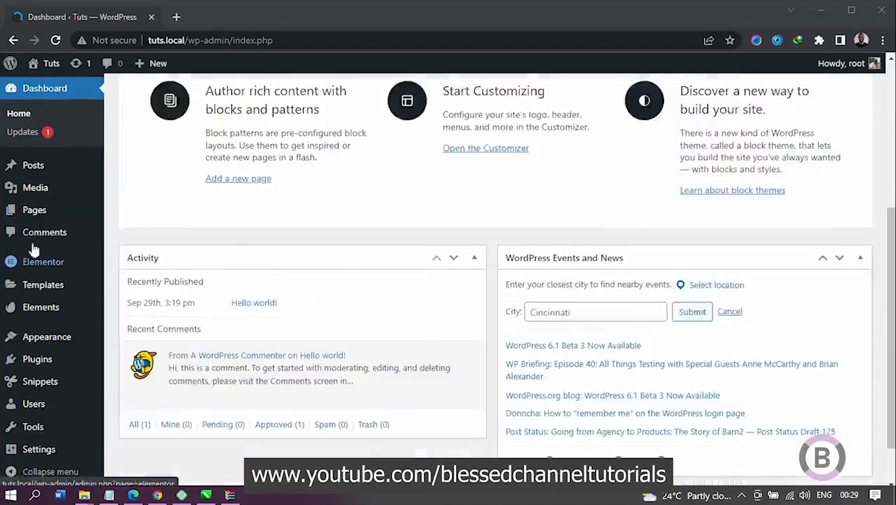
scroll(243, 242, "up", 5)
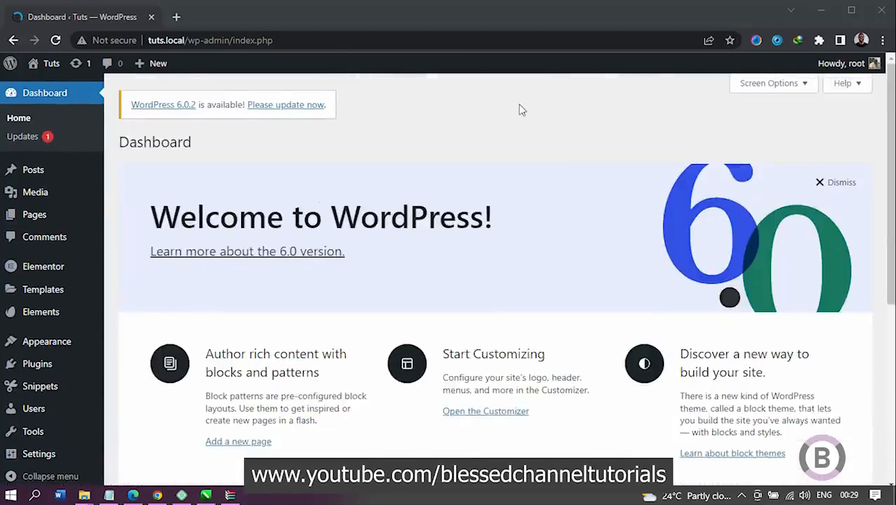
scroll(520, 110, "down", 3)
scroll(354, 272, "down", 2)
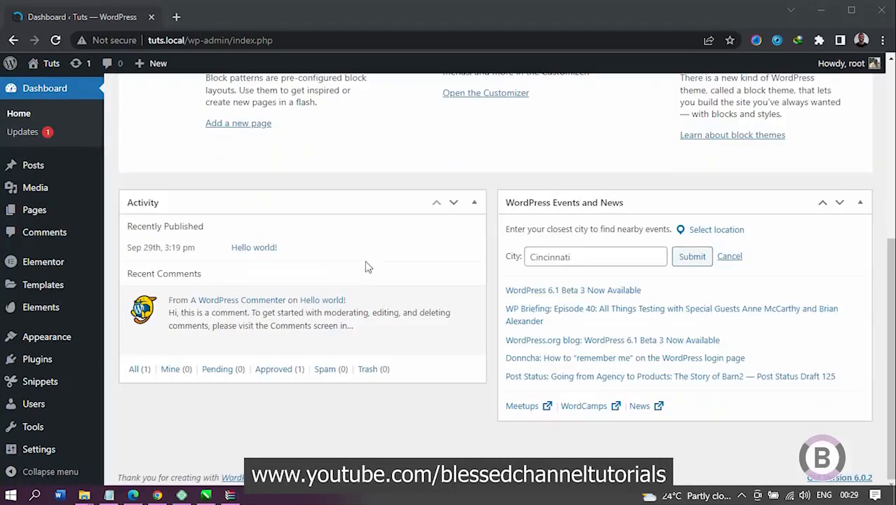
scroll(522, 243, "up", 5)
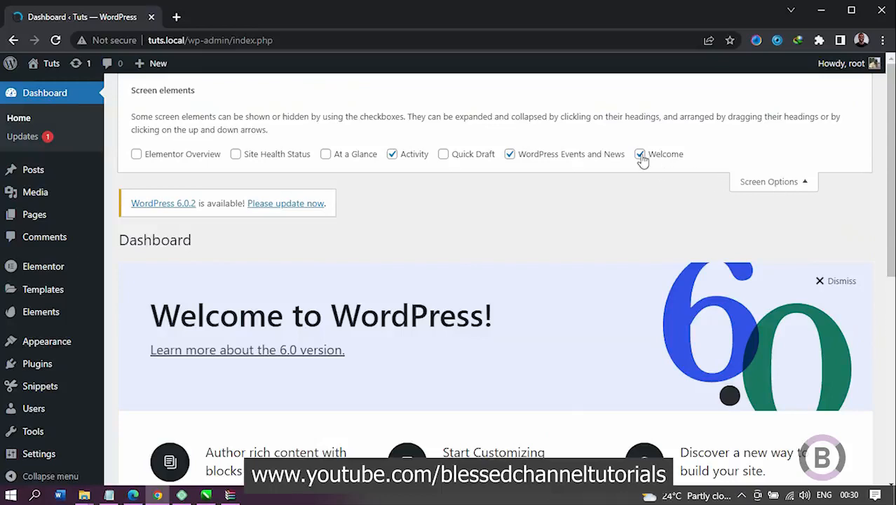
left_click(510, 155)
left_click(408, 157)
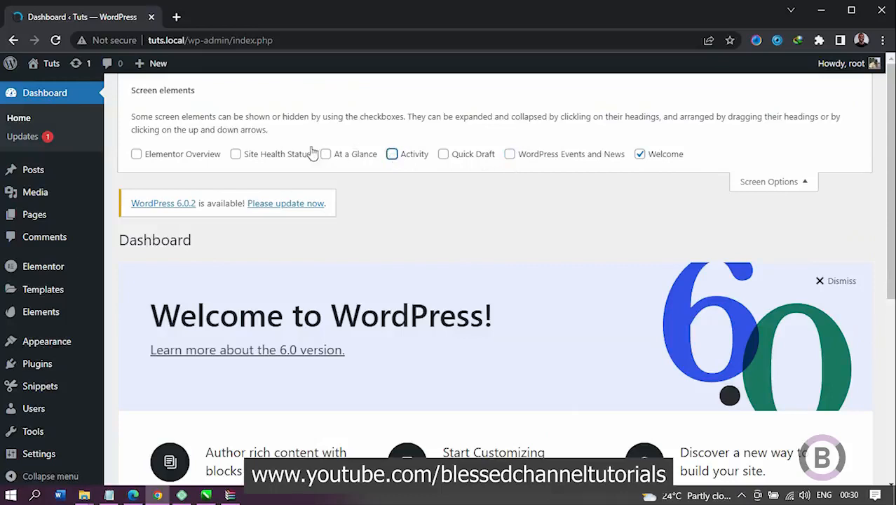
left_click(641, 155)
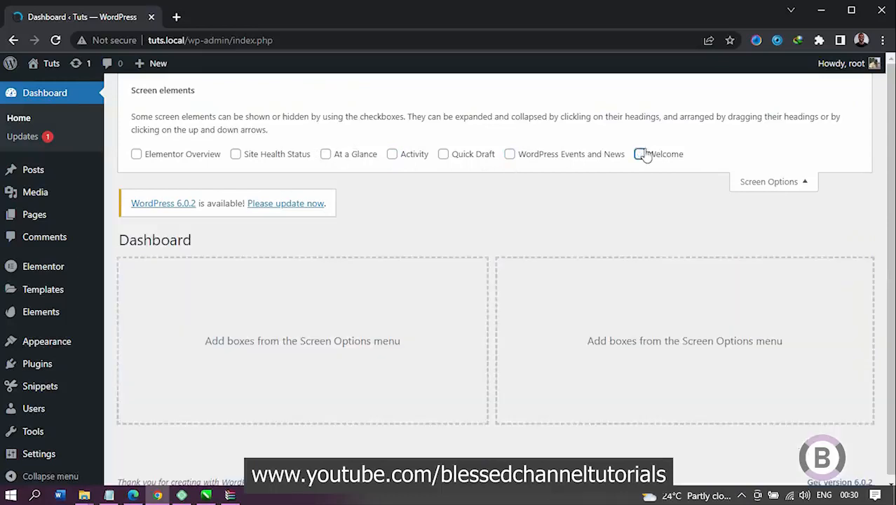
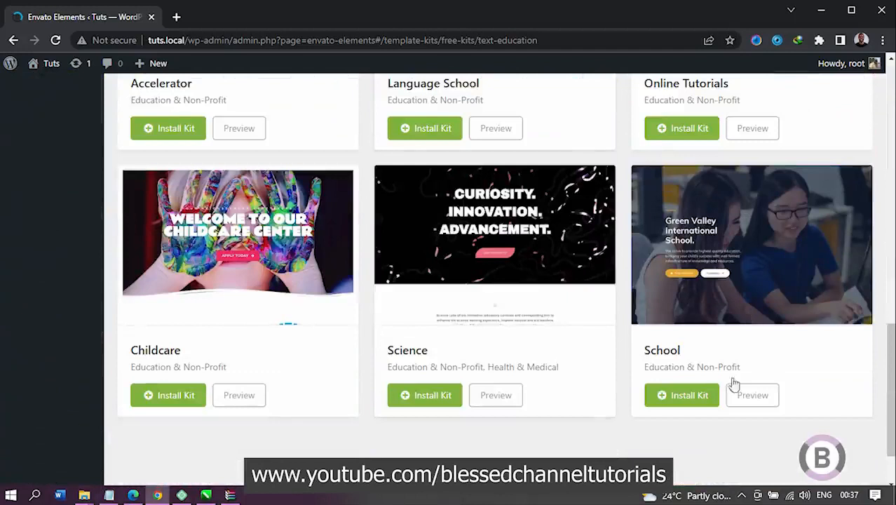
Step: Browse the free template kits found for "education", from STEM School down to the School kit
mouse_move(669, 295)
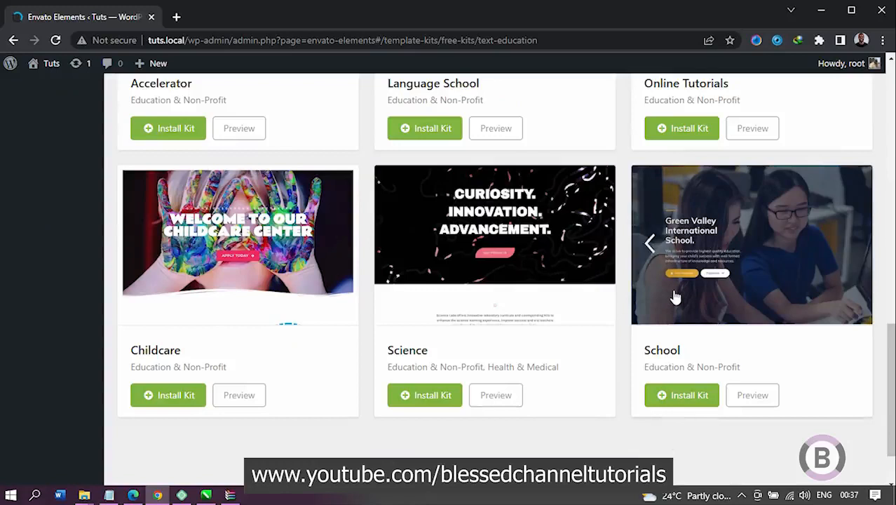
scroll(675, 297, "up", 8)
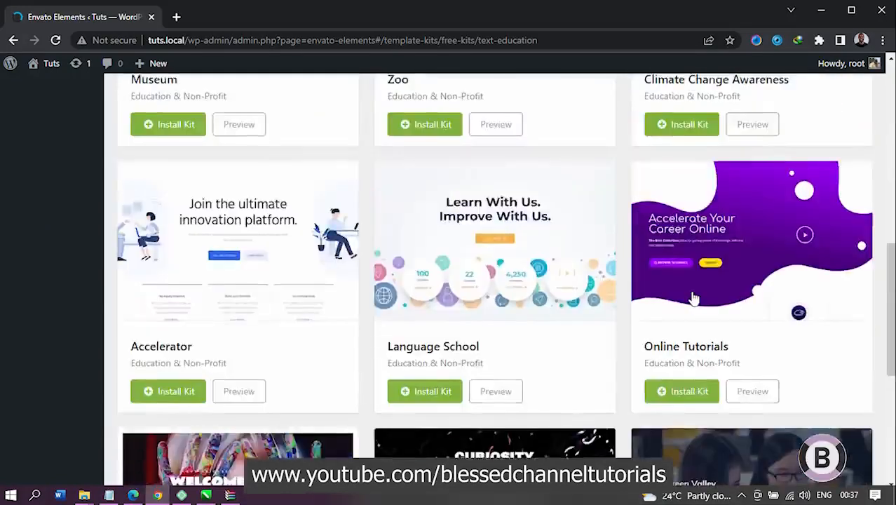
scroll(693, 297, "up", 5)
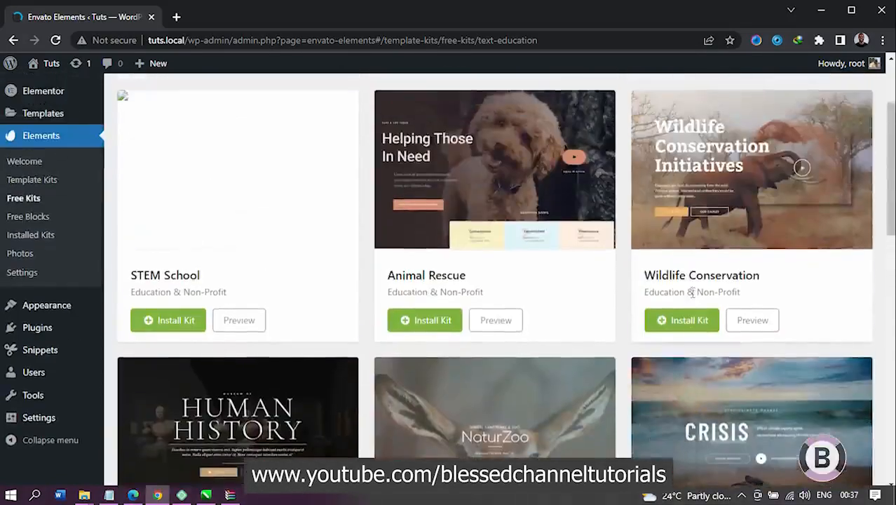
scroll(542, 356, "down", 3)
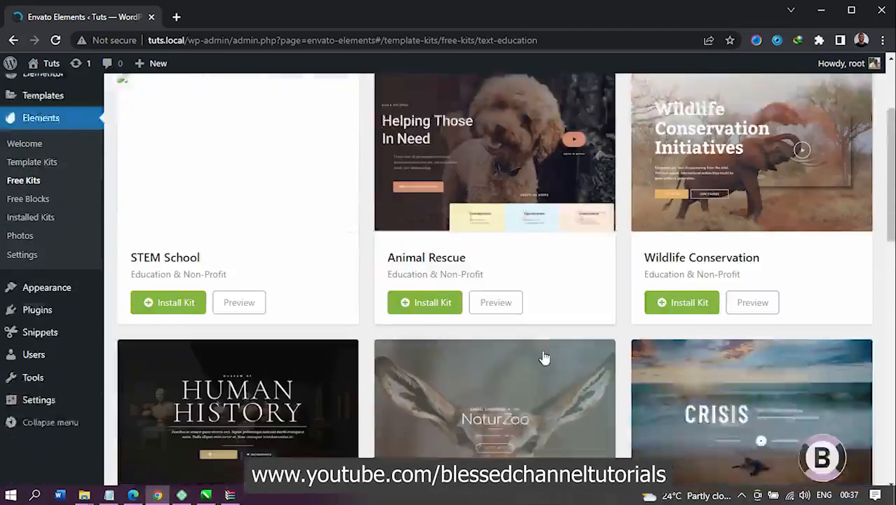
scroll(707, 337, "up", 3)
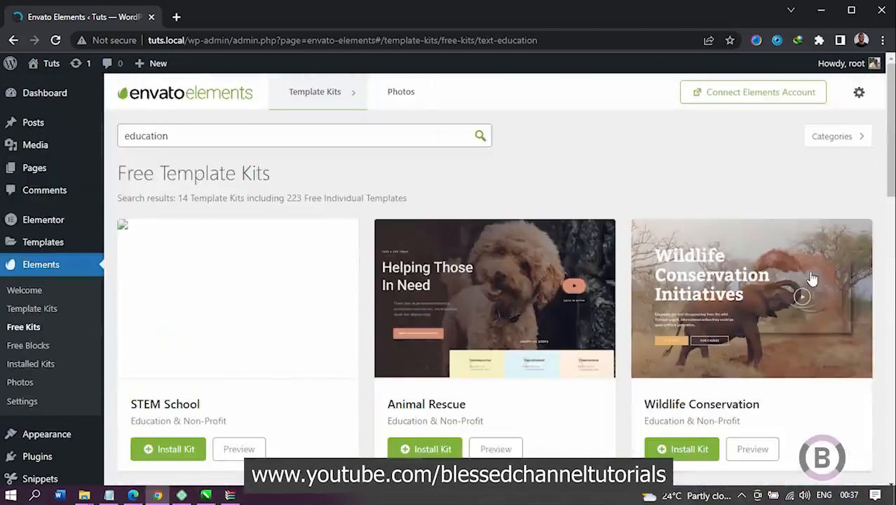
left_click(833, 136)
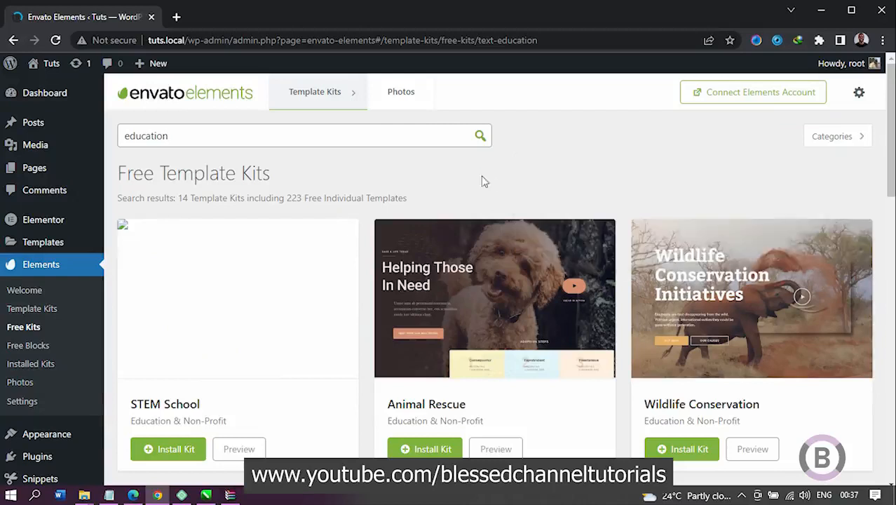
scroll(725, 198, "down", 6)
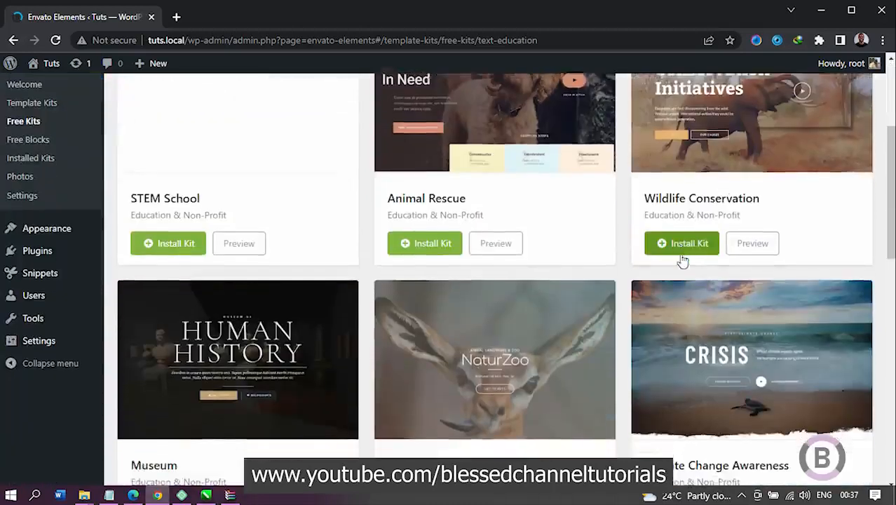
scroll(682, 265, "down", 7)
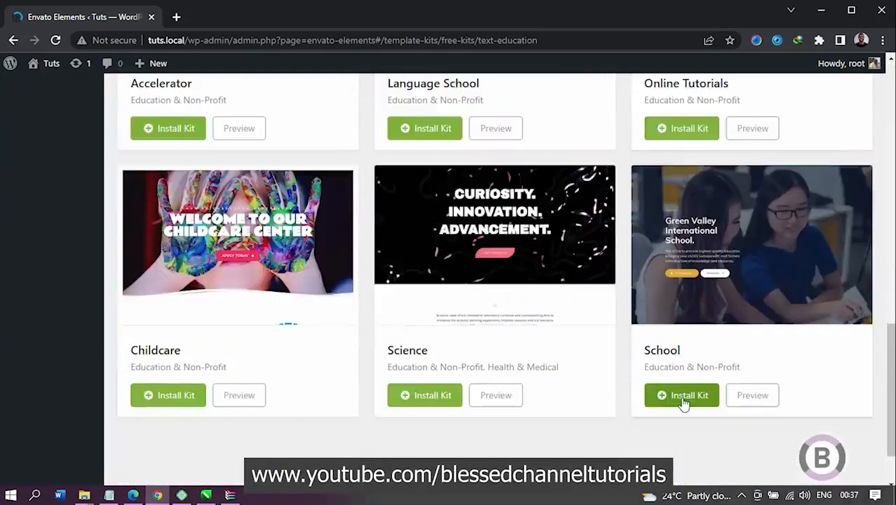
Step: Open the School kit's preview and examine its Home 1, Home 2 Pro and Home 3 page designs
left_click(750, 404)
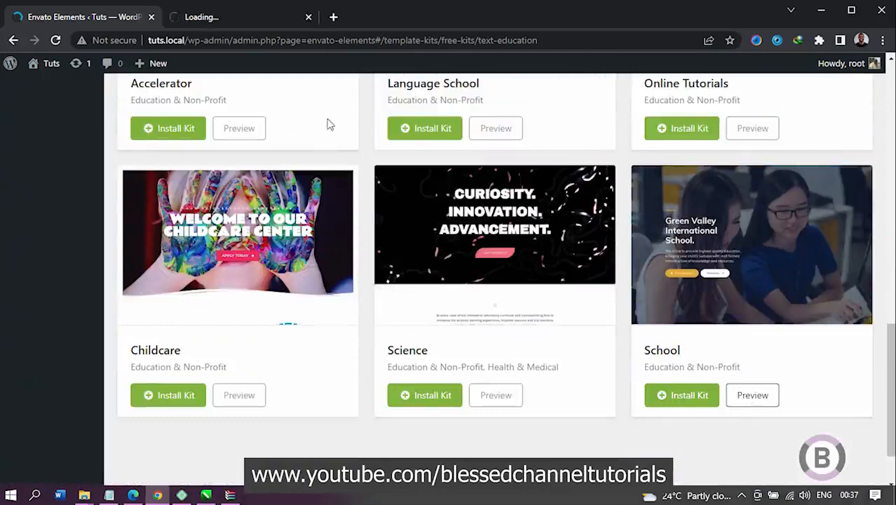
left_click(240, 14)
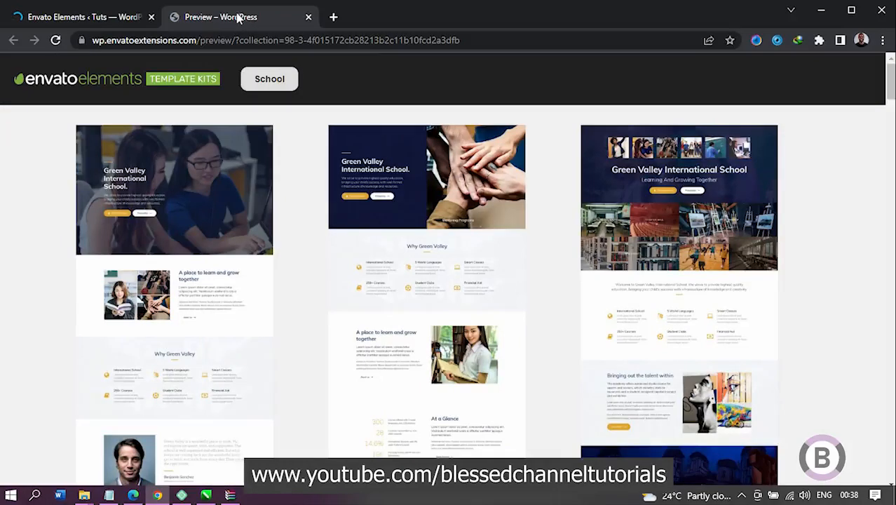
scroll(262, 244, "down", 4)
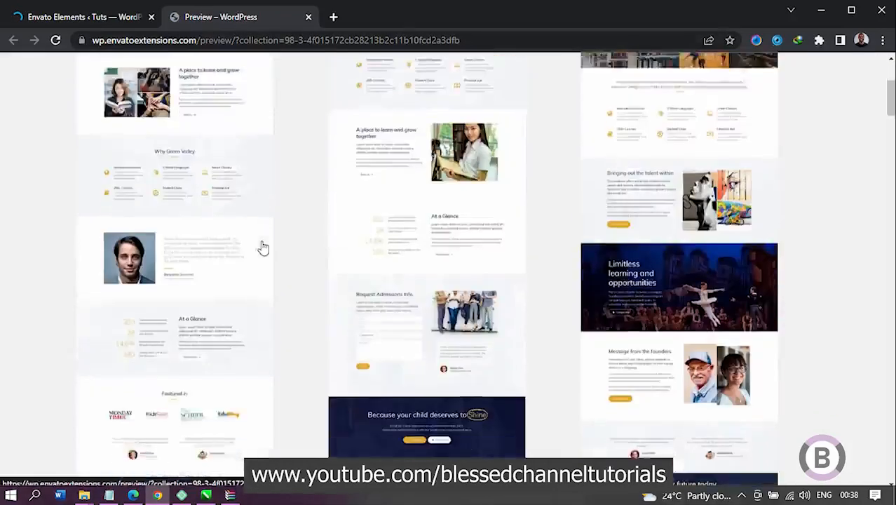
scroll(263, 246, "down", 3)
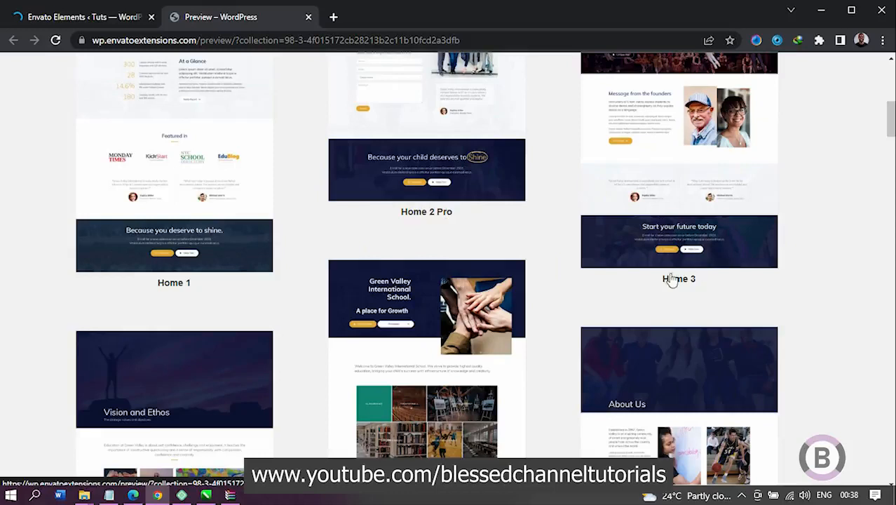
scroll(664, 220, "up", 3)
scroll(664, 220, "up", 4)
scroll(665, 219, "down", 7)
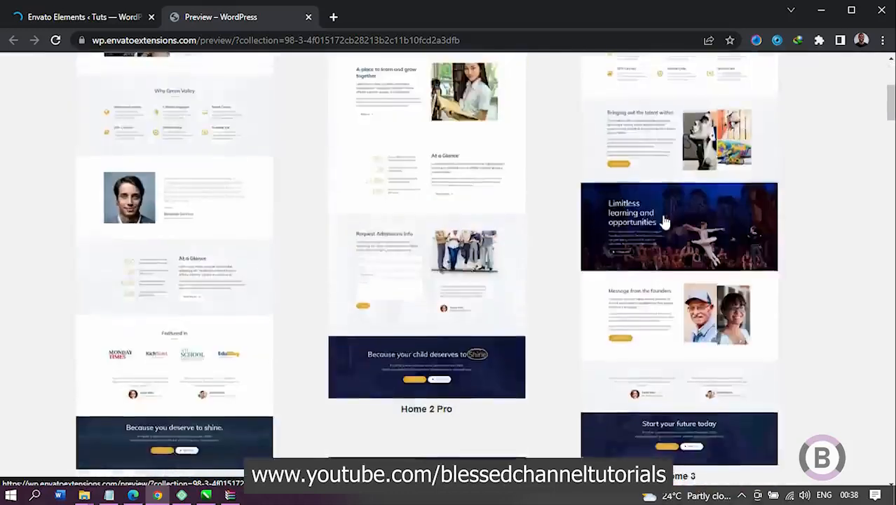
scroll(399, 352, "down", 1)
scroll(642, 244, "down", 3)
scroll(626, 364, "down", 1)
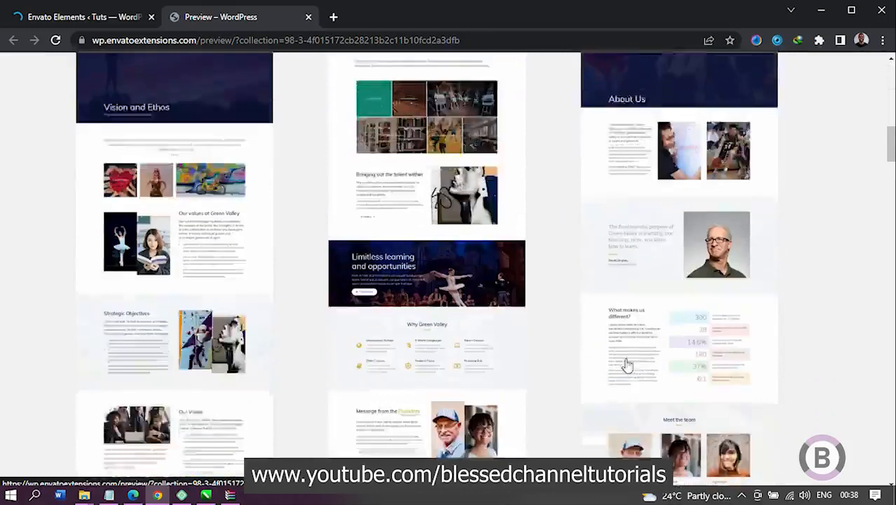
Step: Examine the School kit's inner page designs, including Staff, Learning, School life, Sports, Arts, Financial Aid, Tuition and Alumni
scroll(300, 316, "down", 2)
scroll(641, 319, "down", 2)
scroll(641, 319, "down", 7)
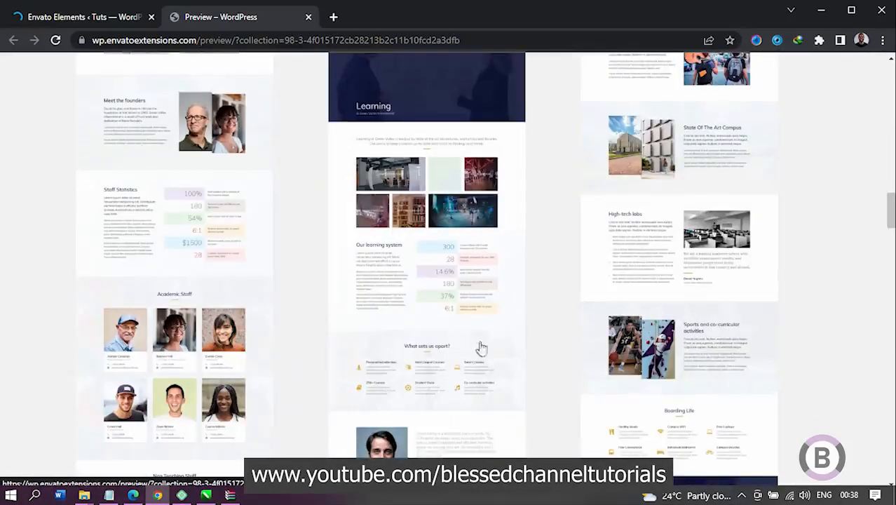
scroll(421, 322, "down", 3)
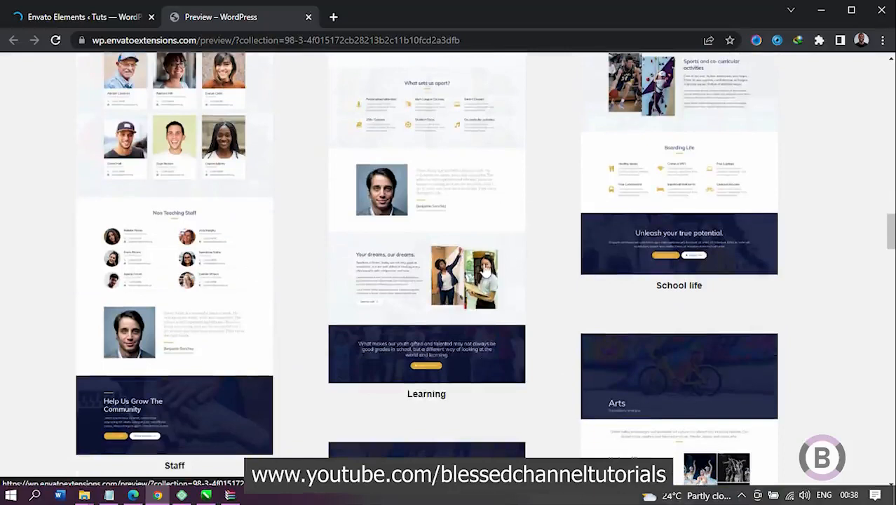
scroll(712, 276, "down", 1)
scroll(712, 276, "down", 2)
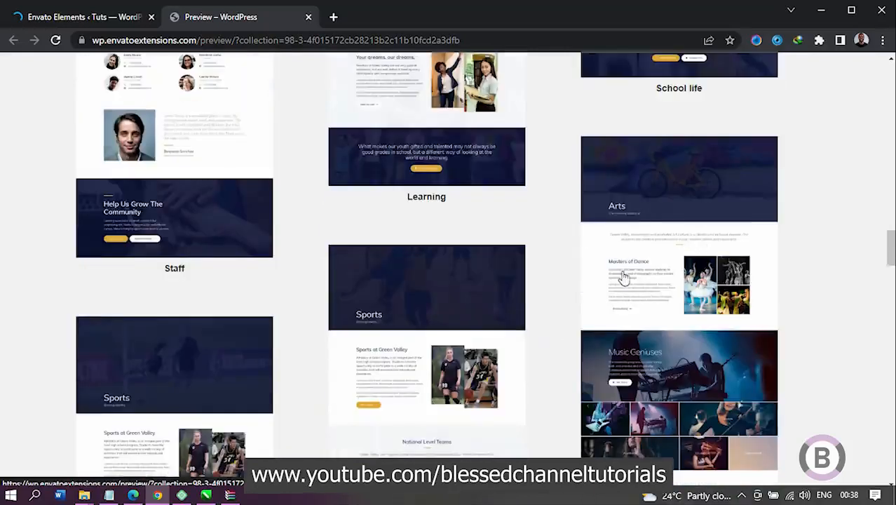
scroll(622, 276, "down", 2)
scroll(610, 277, "down", 2)
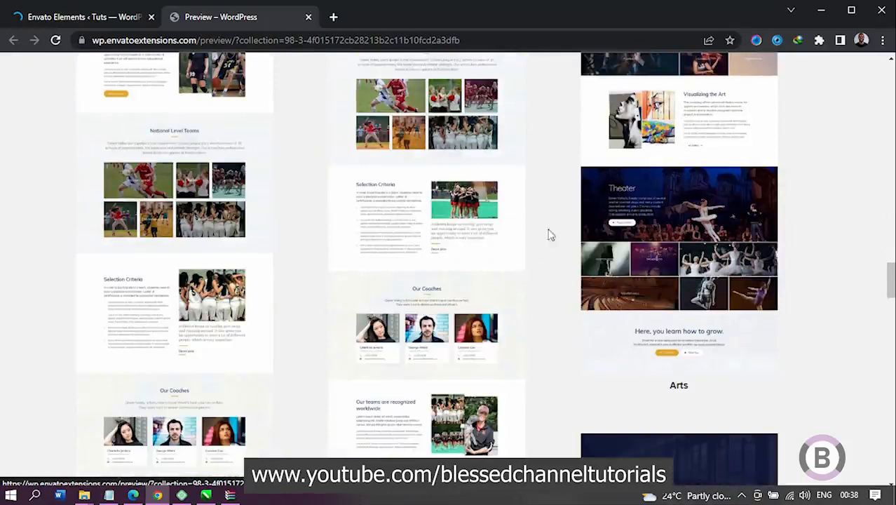
scroll(619, 215, "down", 3)
scroll(720, 227, "down", 3)
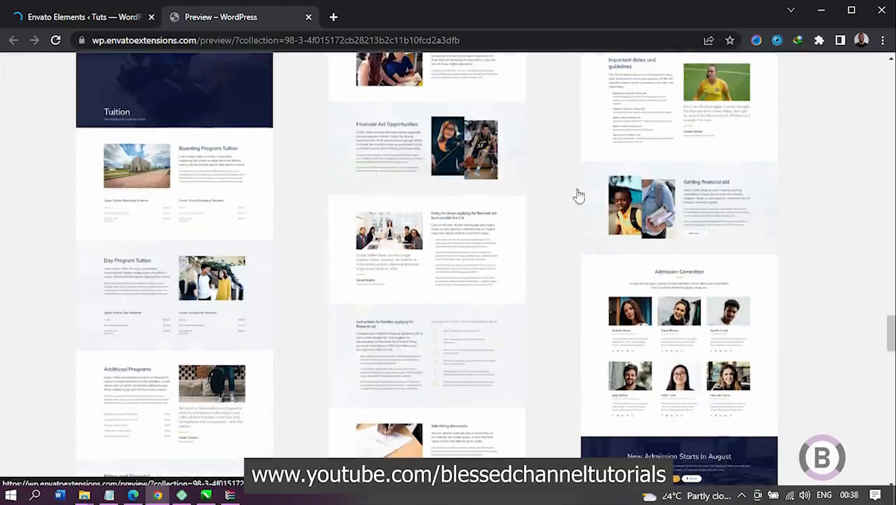
scroll(600, 267, "down", 2)
scroll(600, 267, "down", 3)
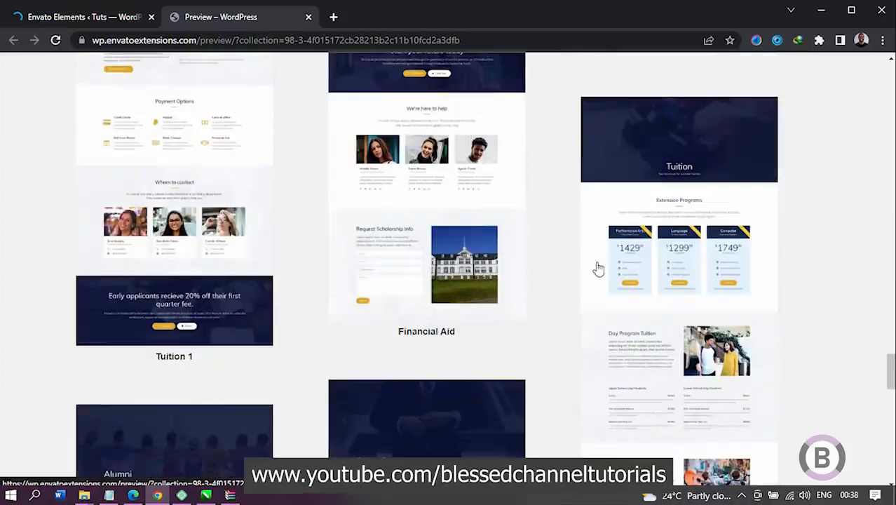
scroll(570, 252, "down", 2)
scroll(572, 252, "down", 1)
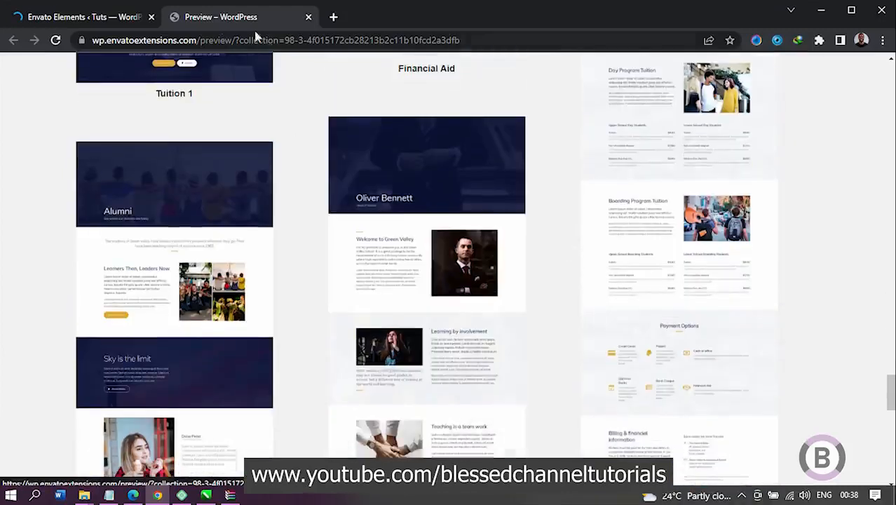
Step: Try to install the School template kit, and clear the Envato Elements plugin's cache and reset its settings
left_click(92, 17)
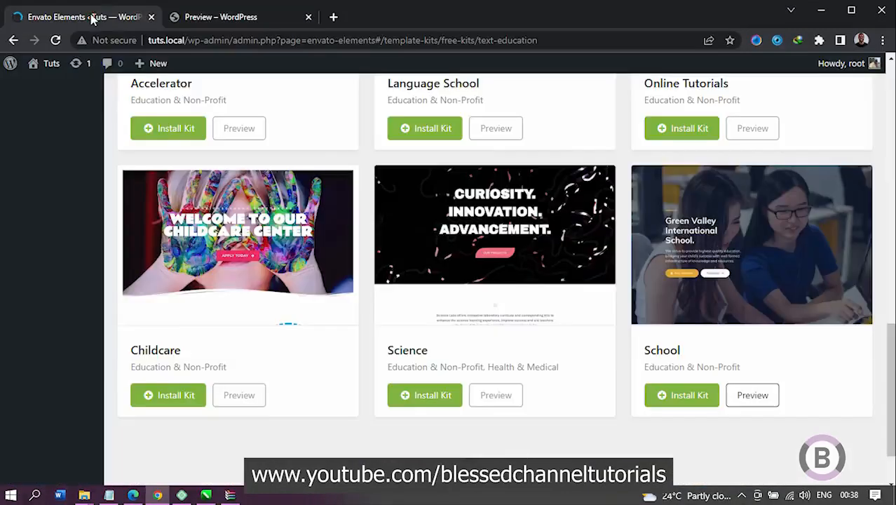
left_click(675, 397)
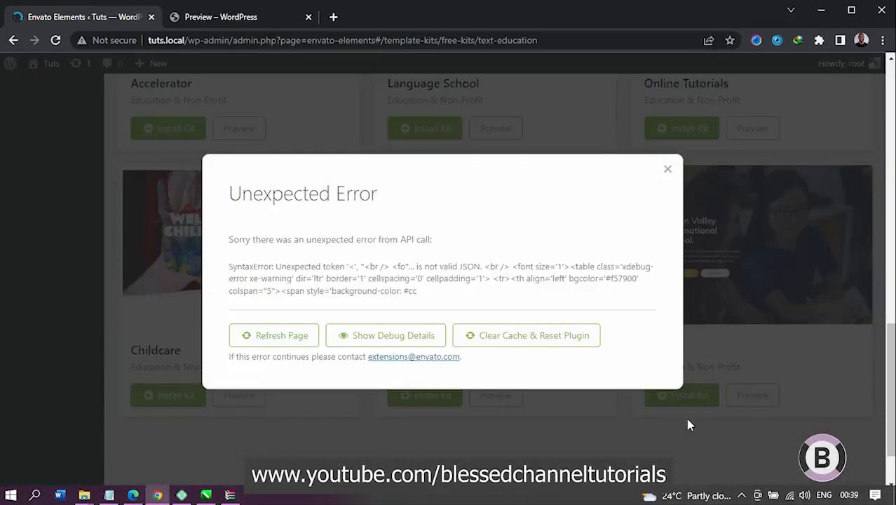
left_click(499, 335)
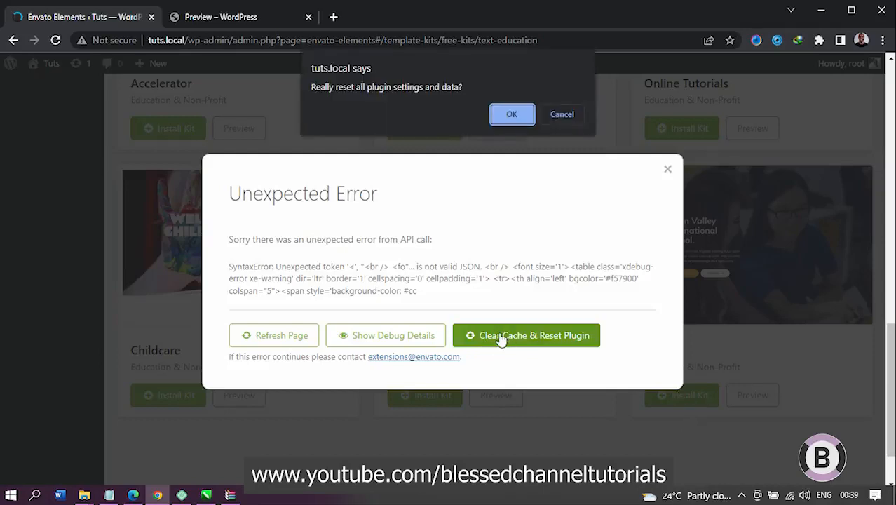
left_click(512, 115)
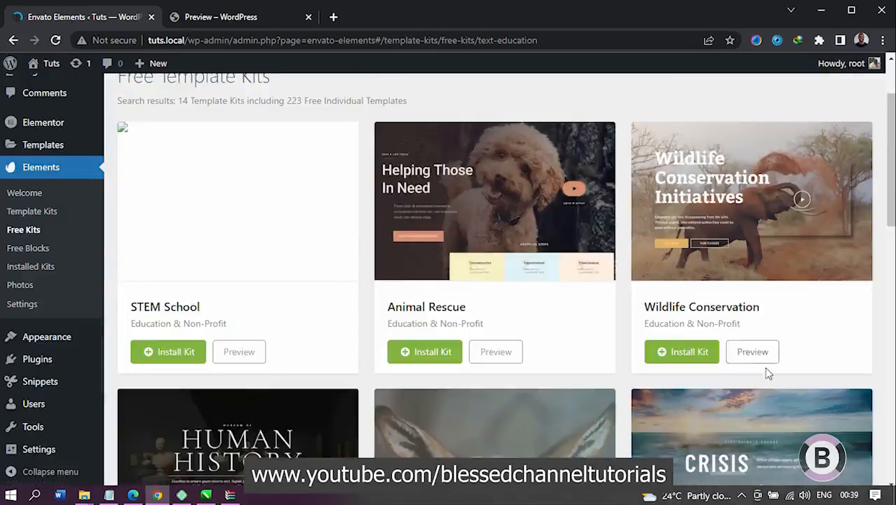
Step: Install the School template kit again and refresh the page from the error dialog
scroll(767, 374, "down", 12)
left_click(692, 323)
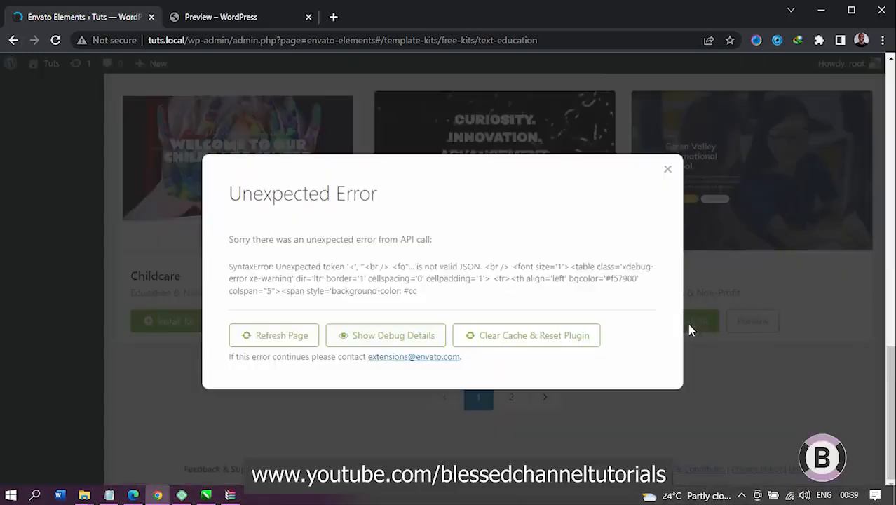
left_click(305, 335)
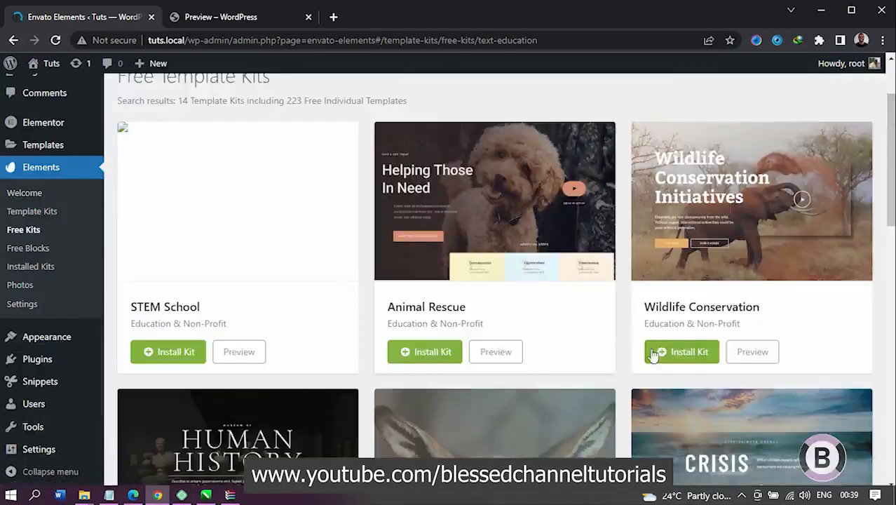
Step: Open the installed School kit and examine its importable templates down to Contact 1, Contact 2 and Popup
scroll(718, 386, "down", 2)
scroll(718, 385, "down", 8)
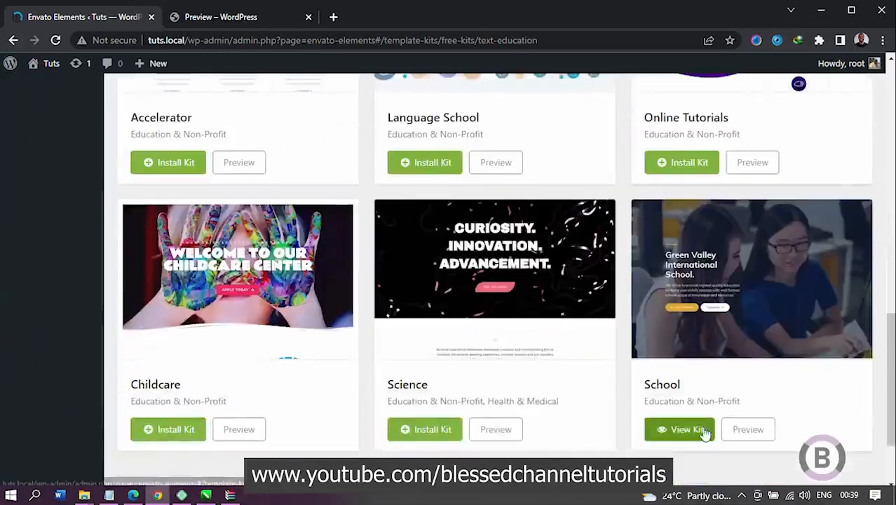
left_click(698, 433)
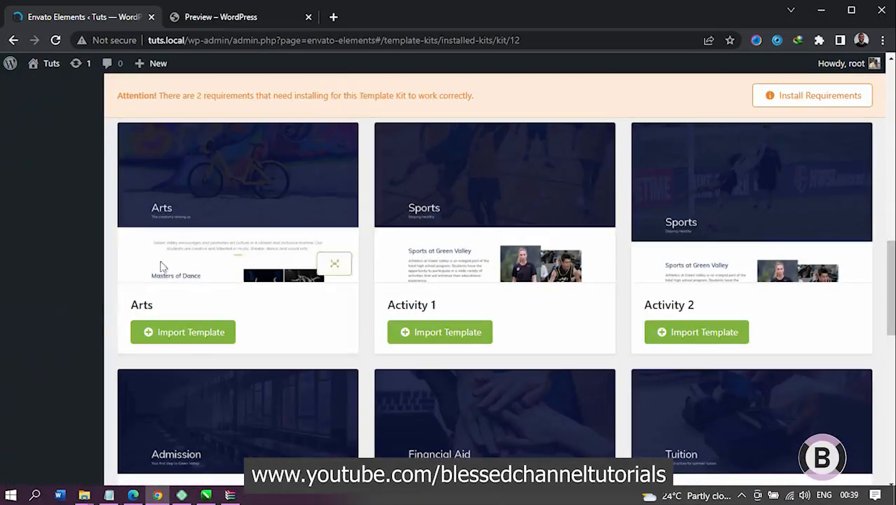
scroll(398, 296, "down", 7)
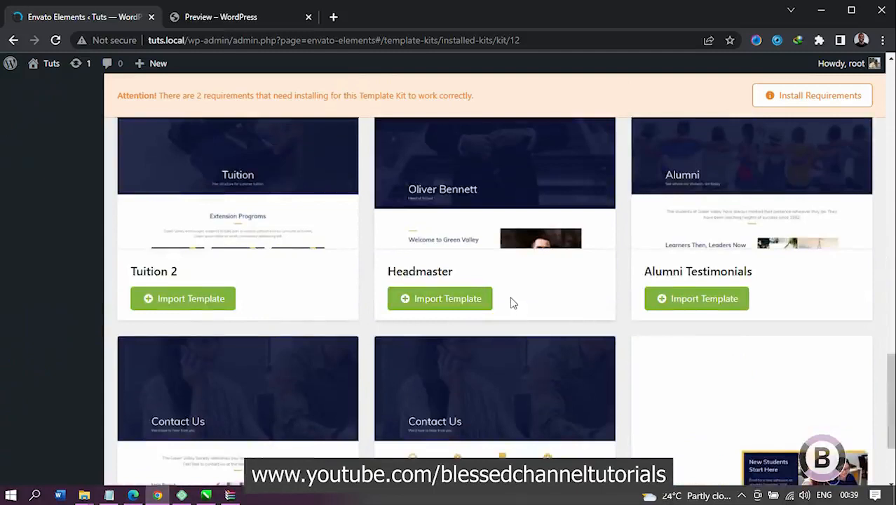
scroll(513, 303, "down", 2)
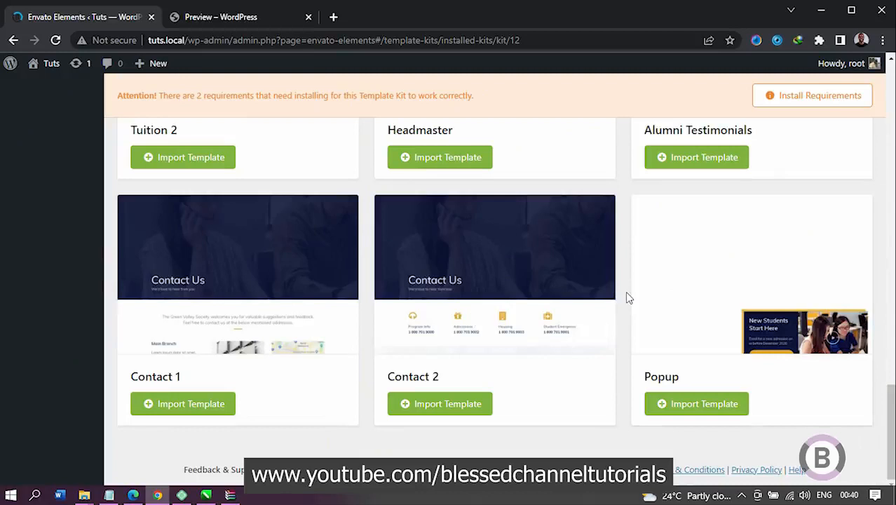
scroll(628, 298, "up", 8)
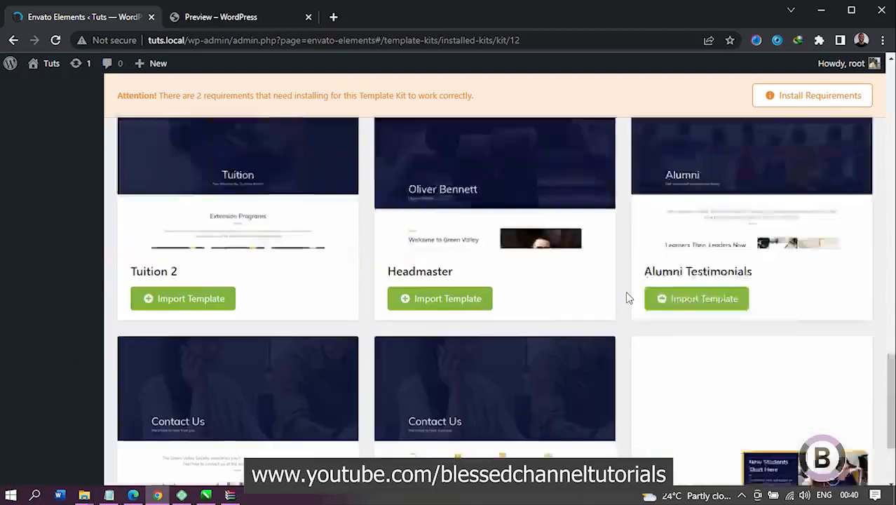
scroll(627, 297, "up", 3)
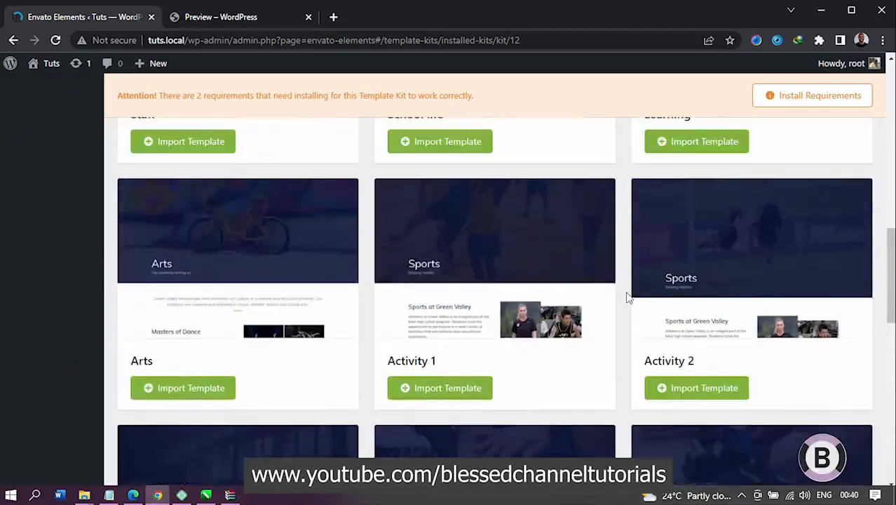
scroll(628, 297, "up", 10)
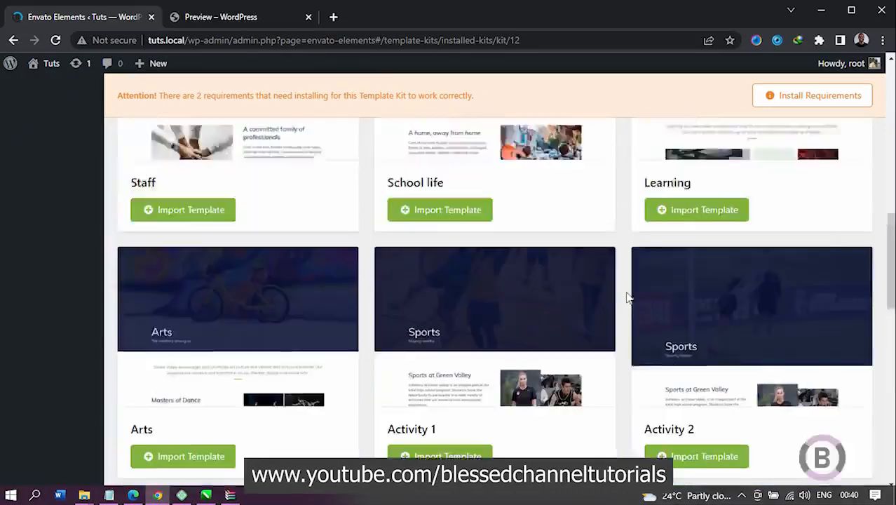
scroll(627, 297, "up", 2)
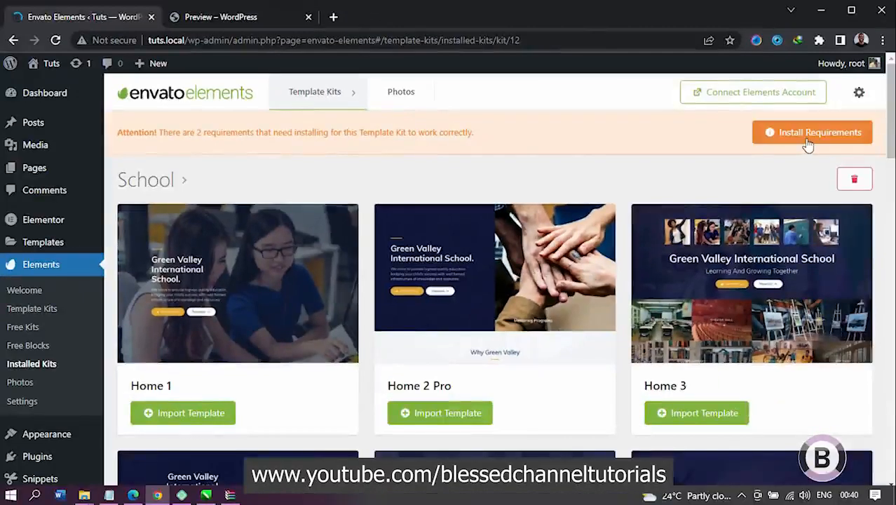
Step: Install the School kit's missing requirements, Elementor default color schemes and Elementor default typography schemes, and close the requirements dialog
left_click(797, 139)
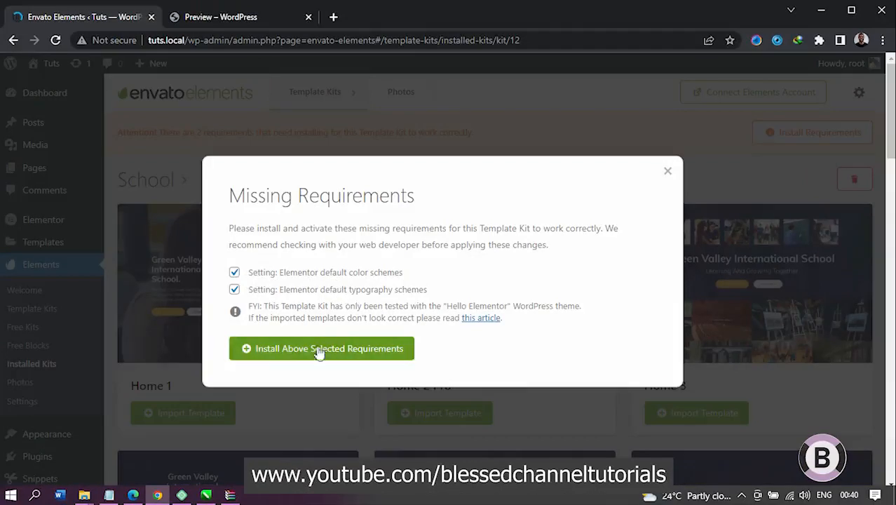
left_click(271, 354)
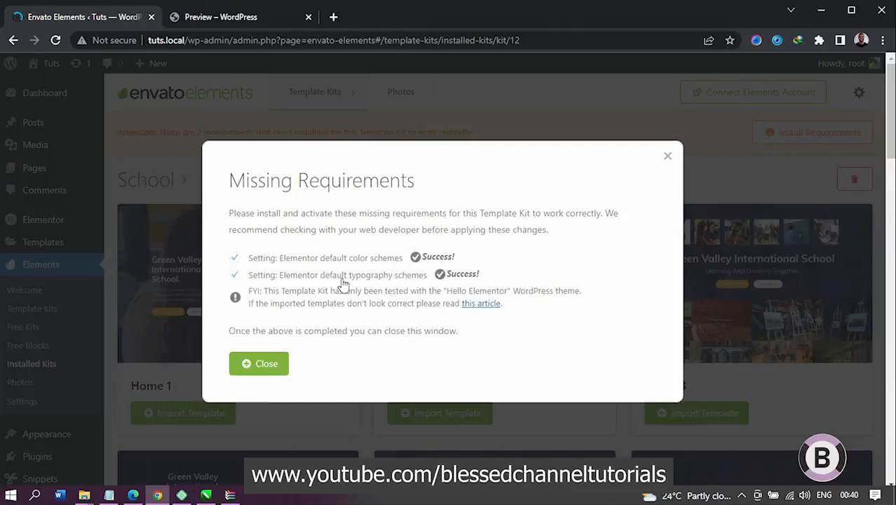
left_click(270, 365)
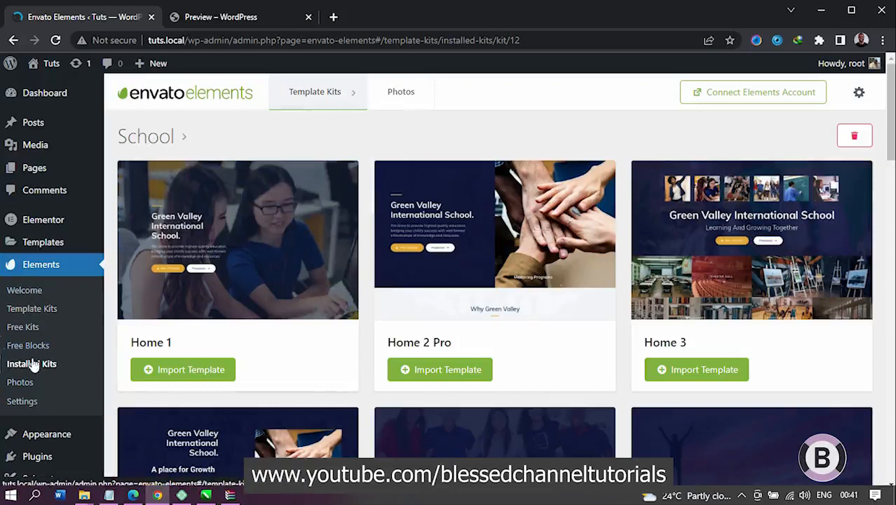
Step: Look through the School kit's templates and examine the full Home 1 page design in its preview
scroll(417, 309, "down", 1)
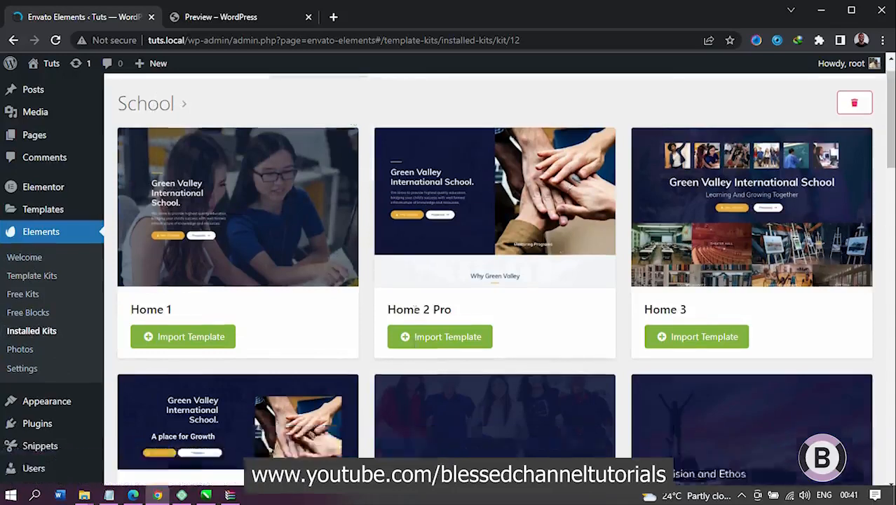
scroll(416, 309, "down", 5)
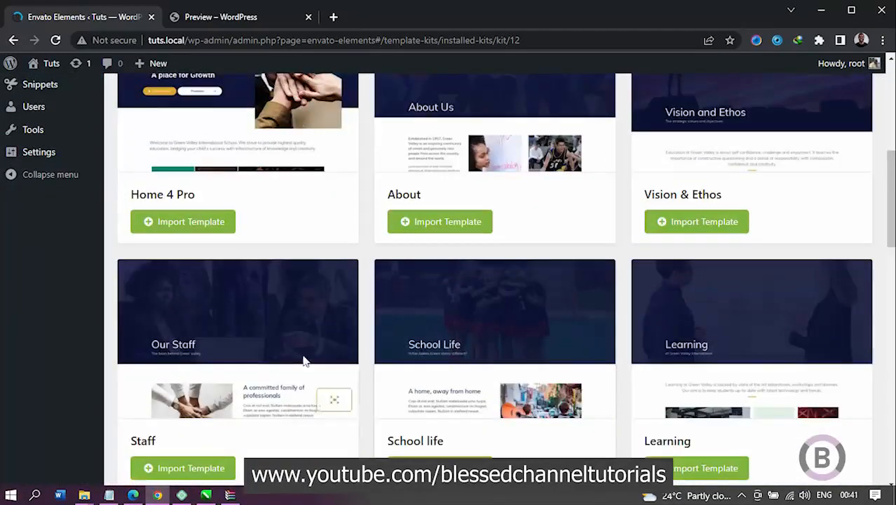
scroll(303, 361, "up", 4)
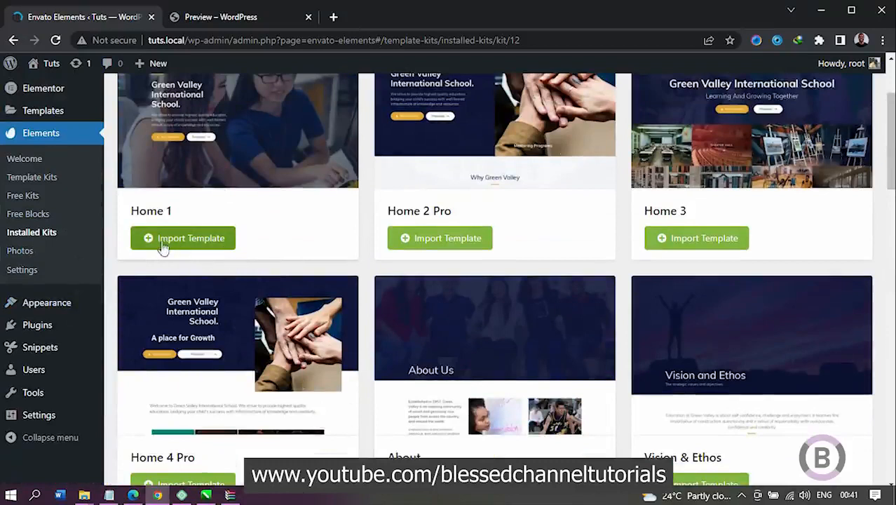
mouse_move(258, 143)
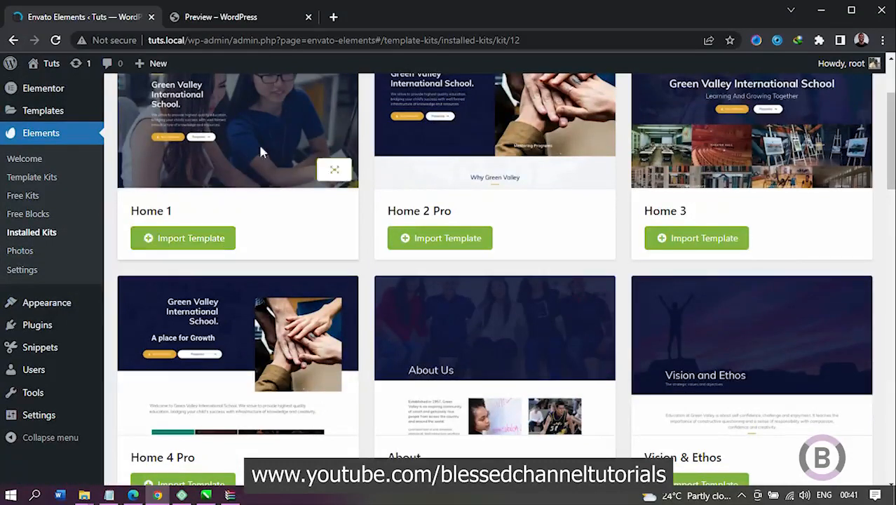
left_click(336, 171)
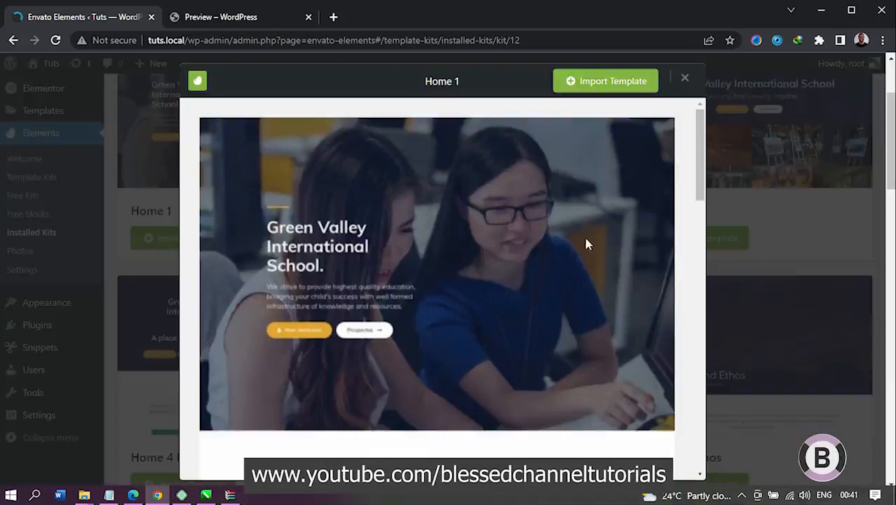
scroll(574, 245, "down", 5)
scroll(558, 265, "down", 6)
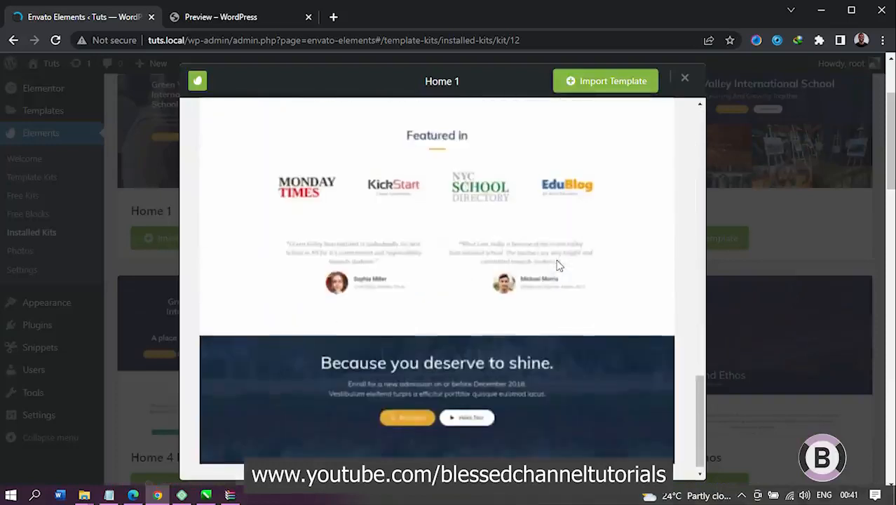
scroll(558, 265, "up", 3)
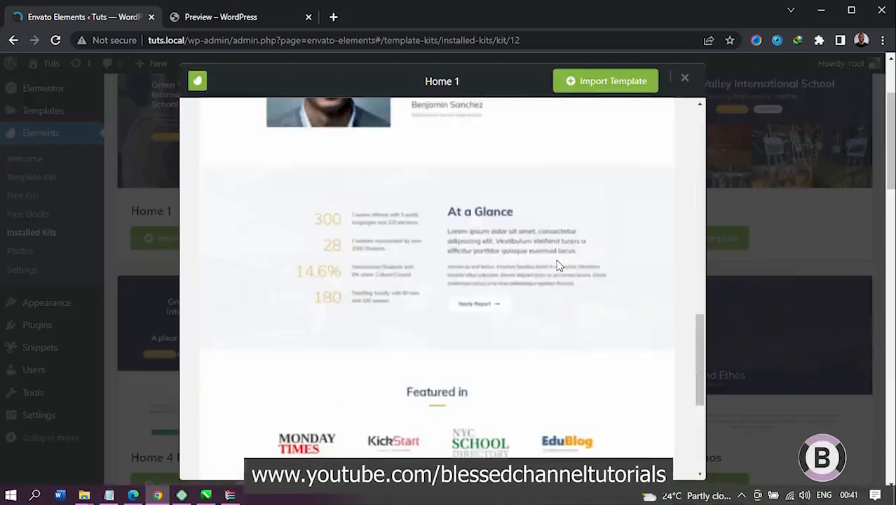
scroll(558, 265, "down", 4)
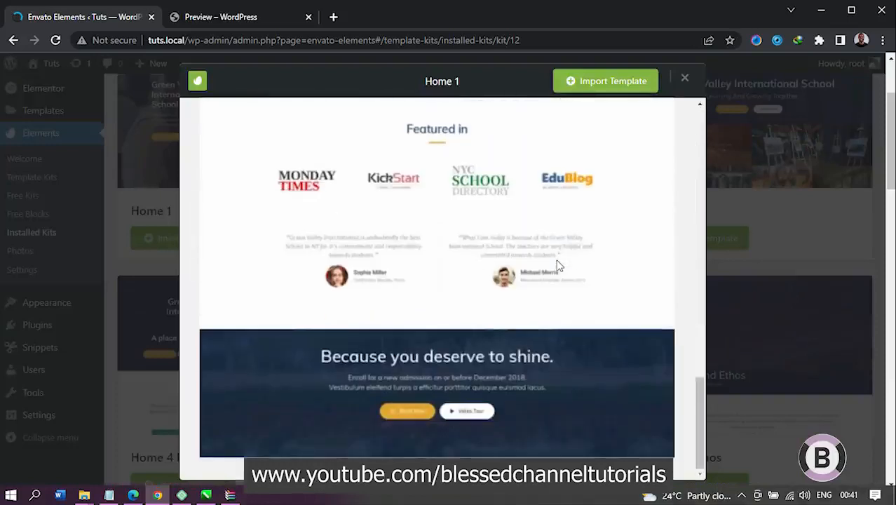
left_click(684, 78)
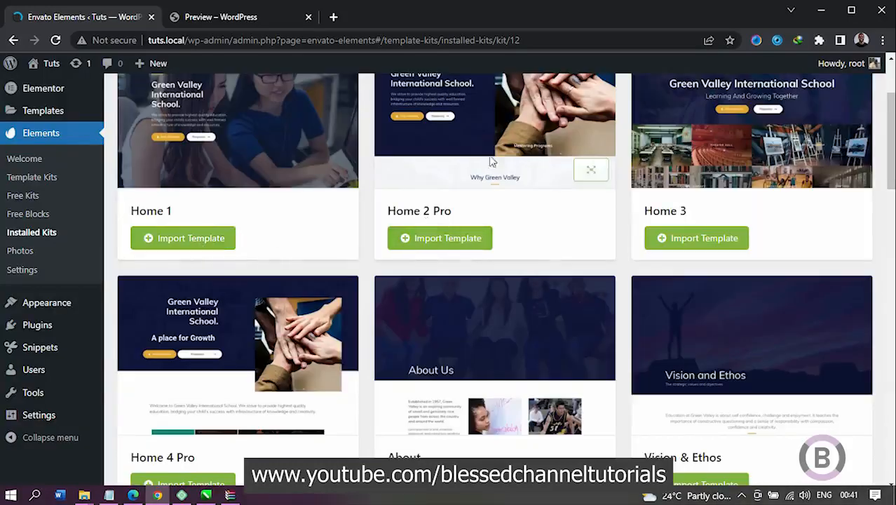
Step: Examine the full Home 2 Pro and Home 3 page designs in their previews, closing each one
left_click(594, 172)
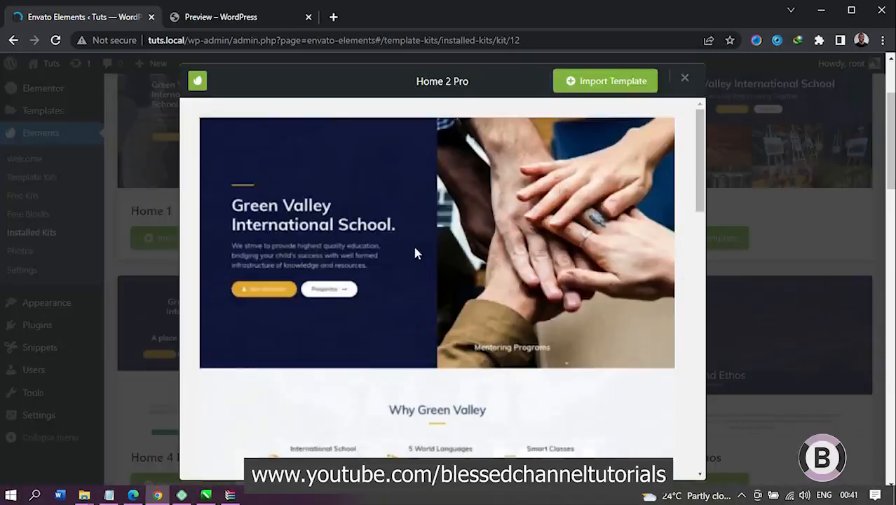
scroll(415, 253, "down", 6)
scroll(415, 252, "down", 10)
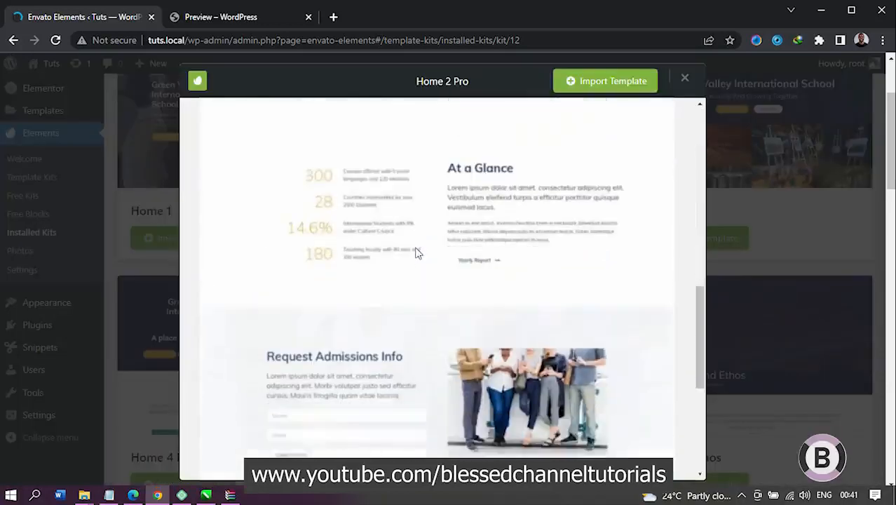
scroll(417, 251, "down", 3)
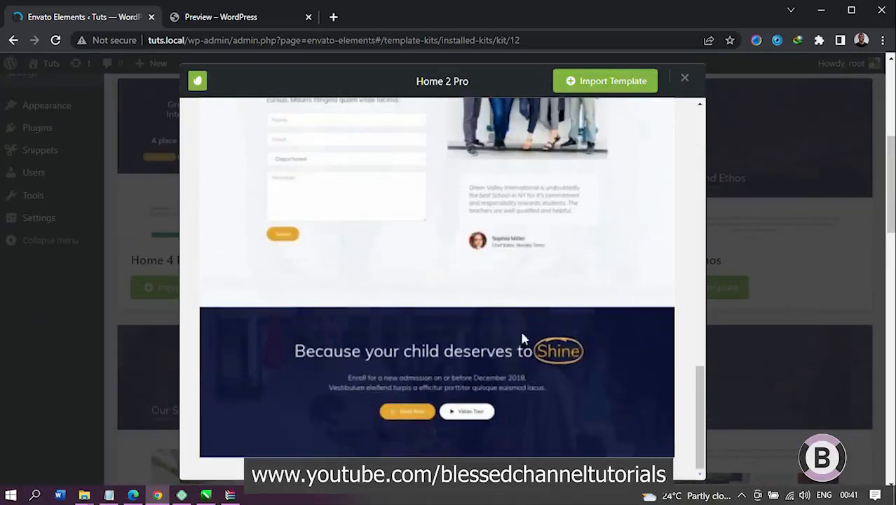
left_click(685, 79)
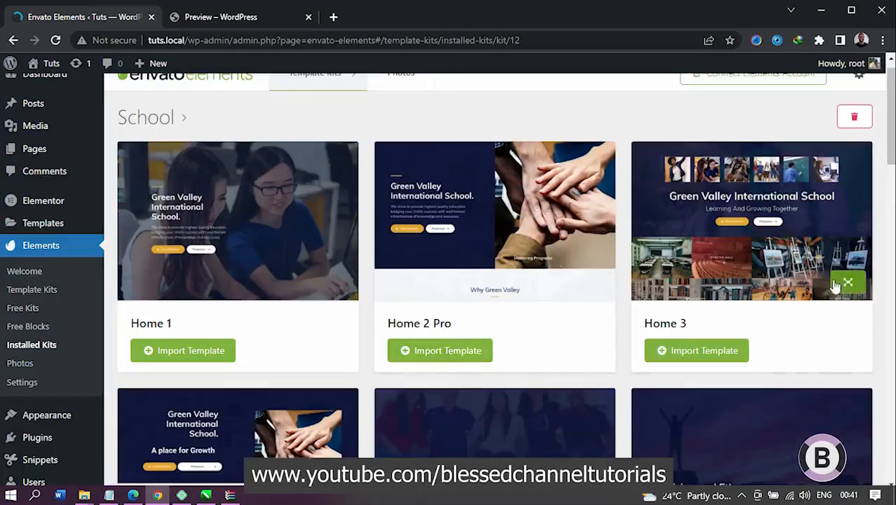
left_click(845, 282)
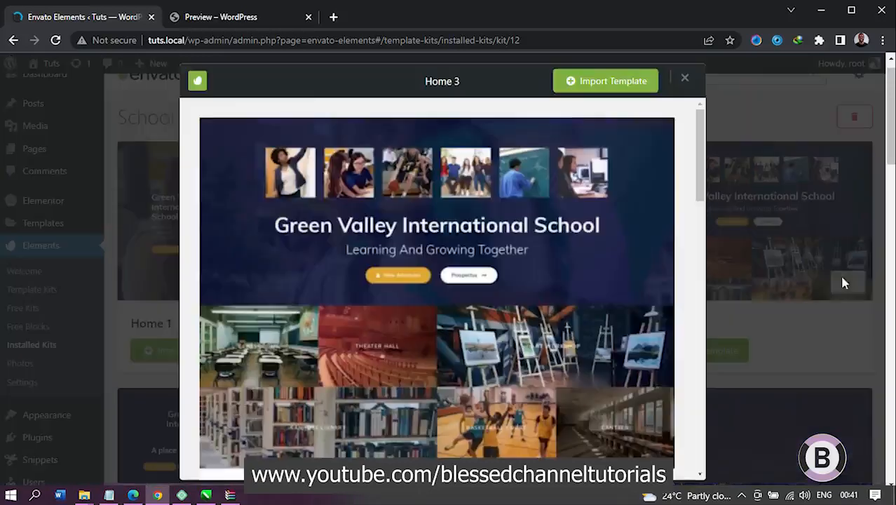
scroll(631, 250, "down", 6)
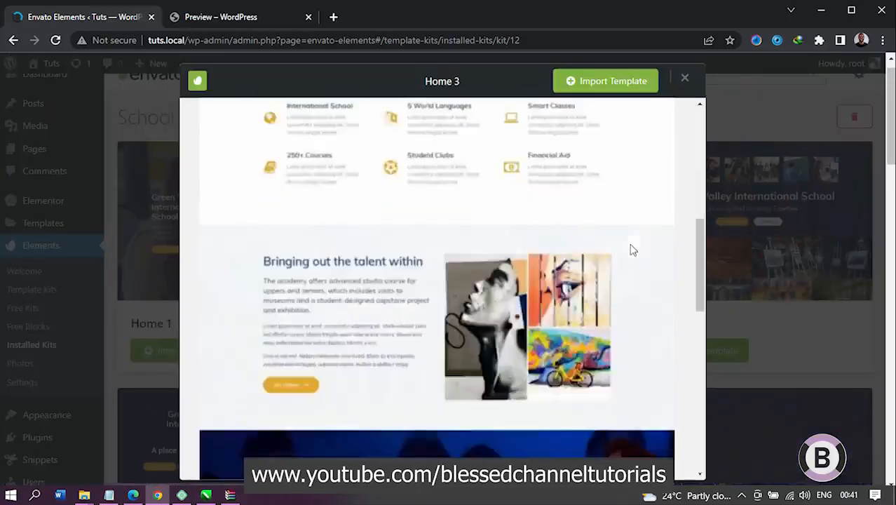
scroll(631, 249, "up", 4)
scroll(631, 250, "up", 3)
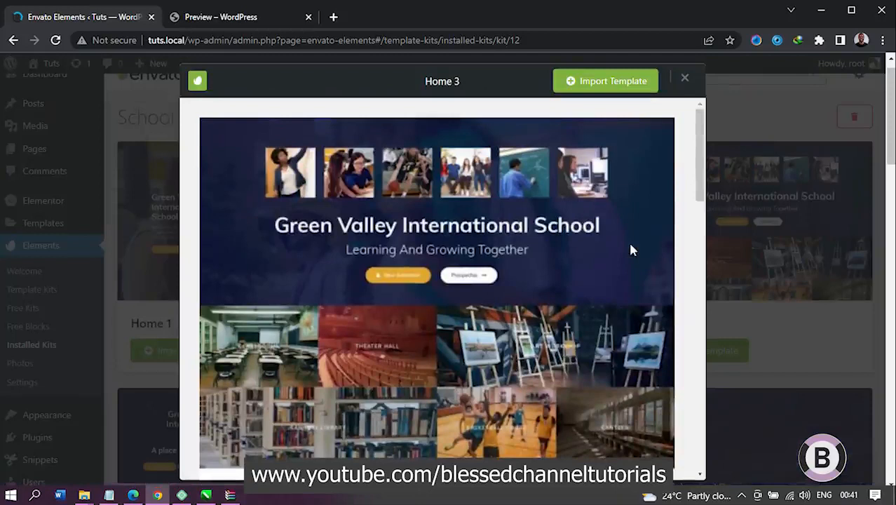
scroll(631, 251, "down", 5)
scroll(574, 301, "down", 15)
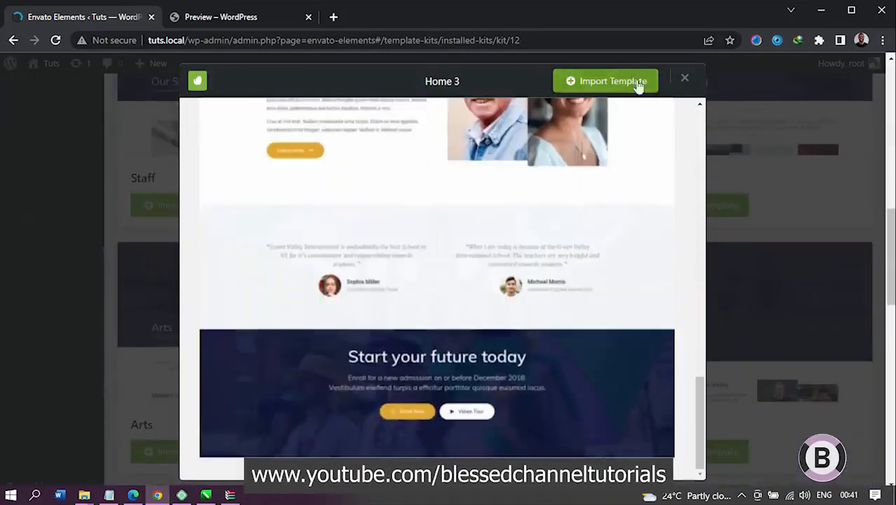
left_click(686, 80)
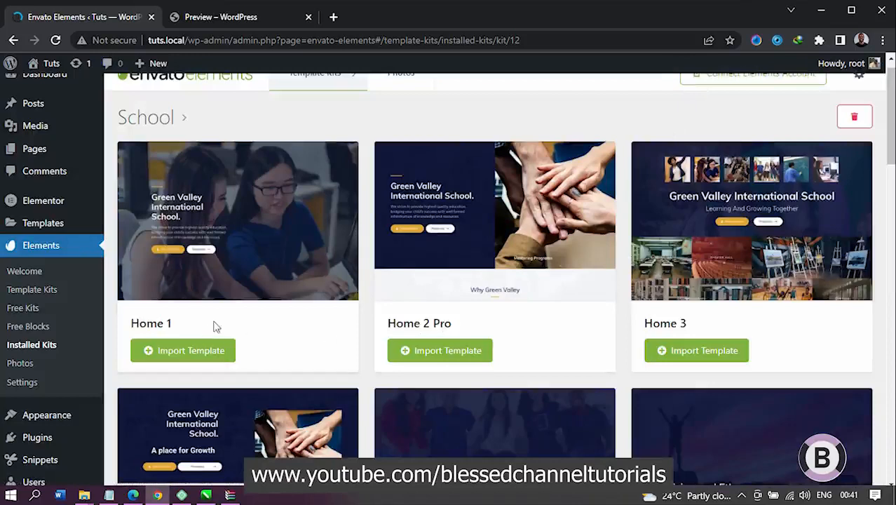
Step: Import the Home 2 Pro template, and examine the full Home 4 Pro page design in its preview during the import
left_click(443, 356)
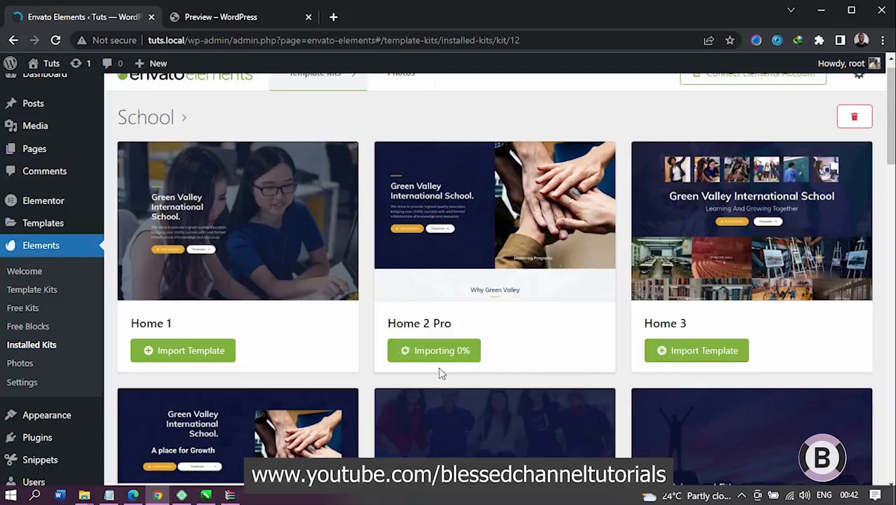
scroll(440, 373, "down", 3)
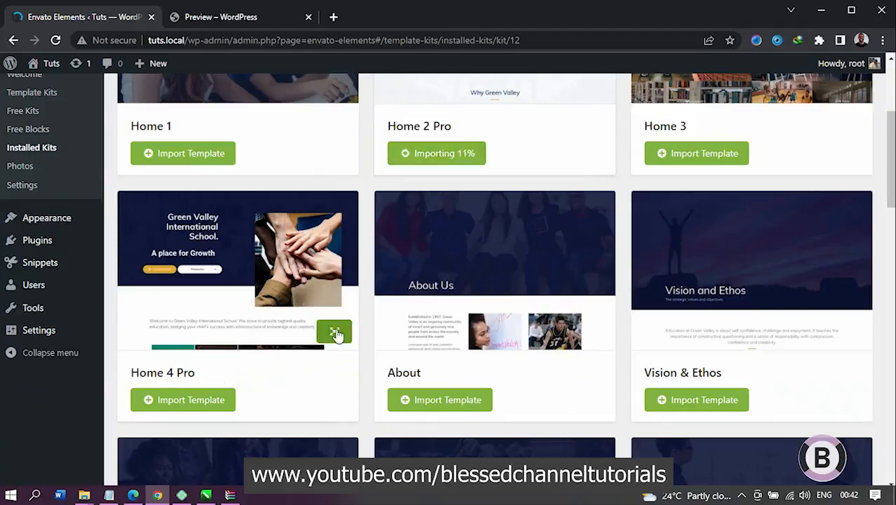
left_click(336, 332)
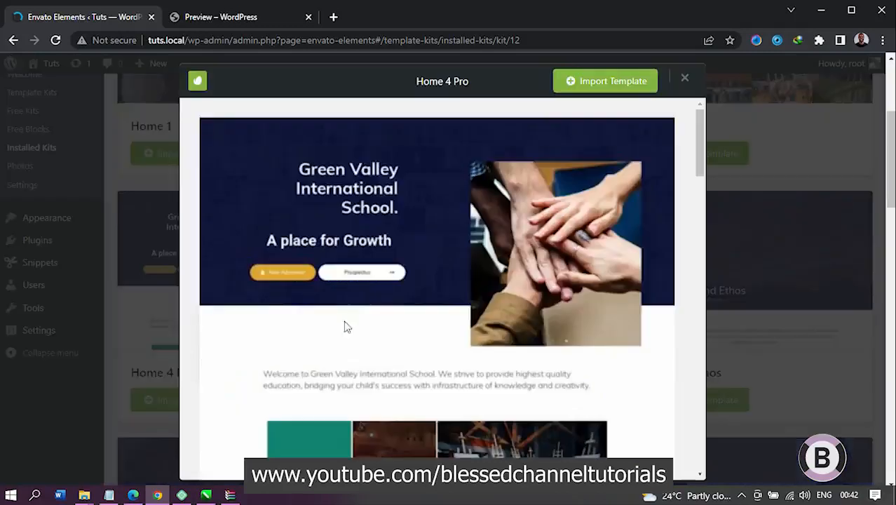
scroll(329, 346, "down", 15)
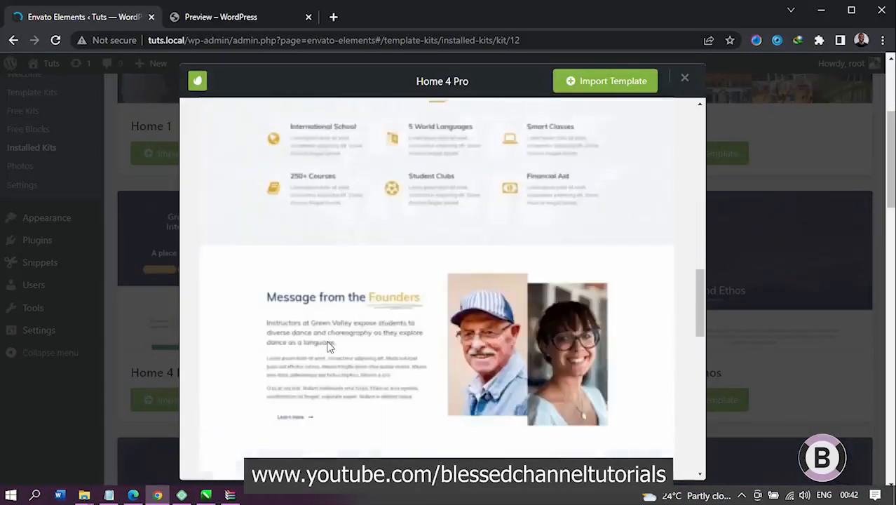
scroll(328, 345, "up", 3)
scroll(328, 346, "down", 6)
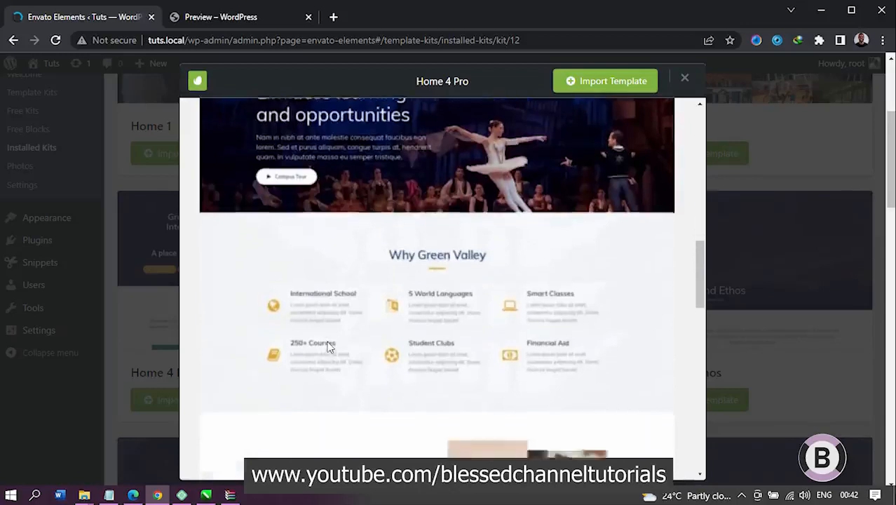
scroll(330, 346, "down", 8)
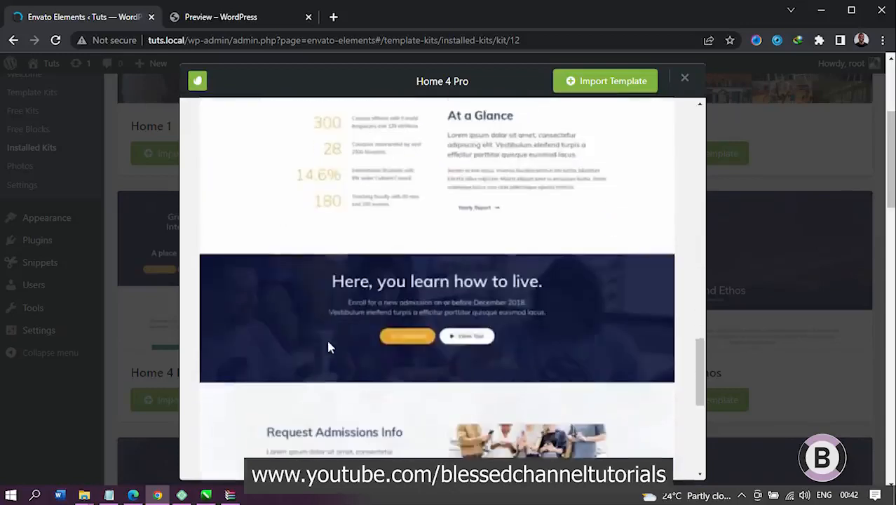
scroll(330, 347, "down", 4)
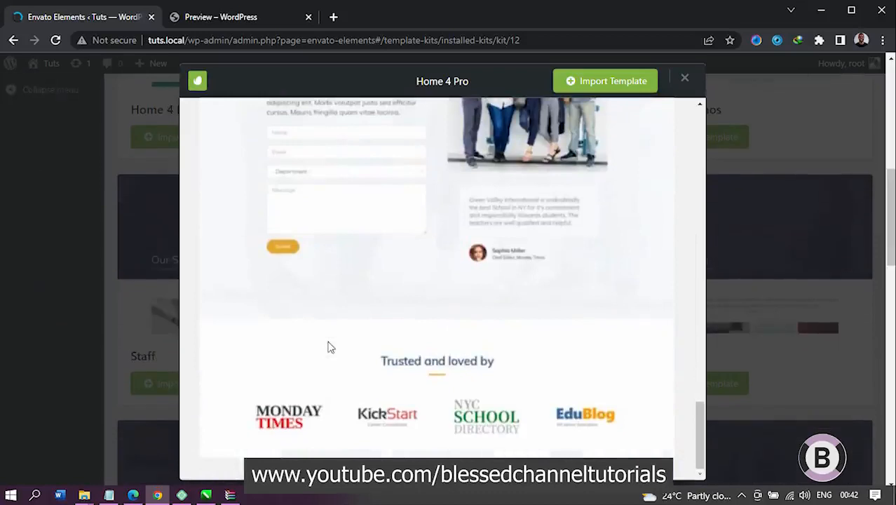
left_click(682, 77)
scroll(476, 252, "up", 3)
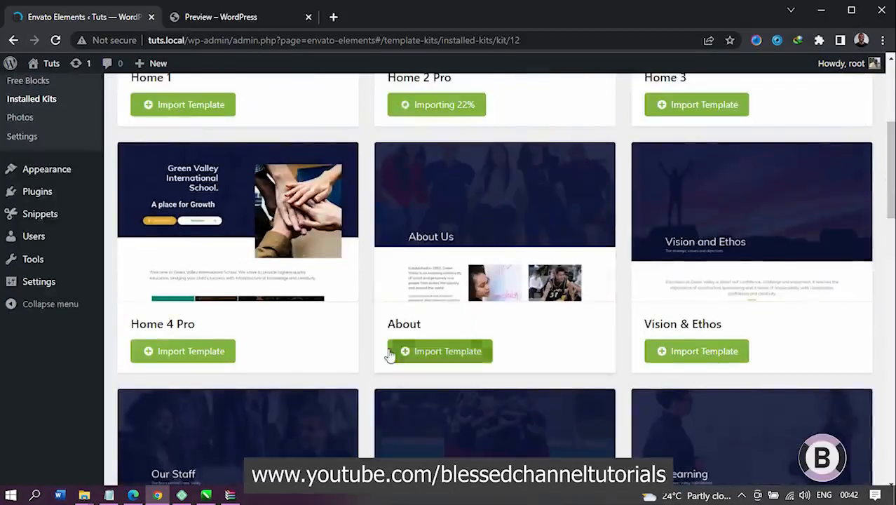
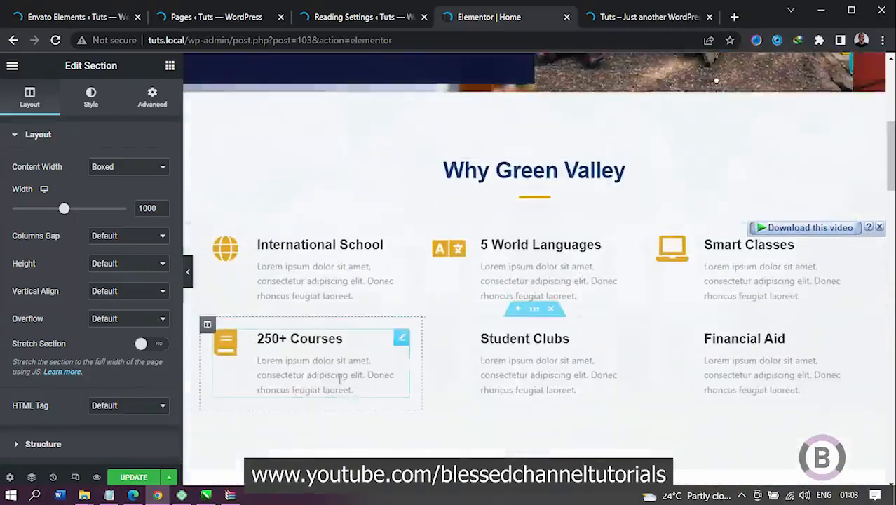
Step: Change the hero heading's title text to "Blessed International School." on the Home page
left_click(190, 268)
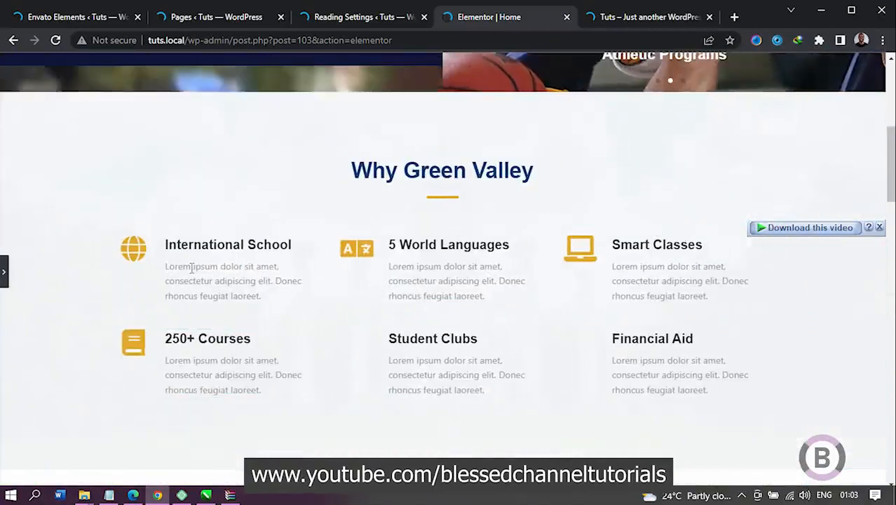
left_click_drag(891, 138, 891, 64)
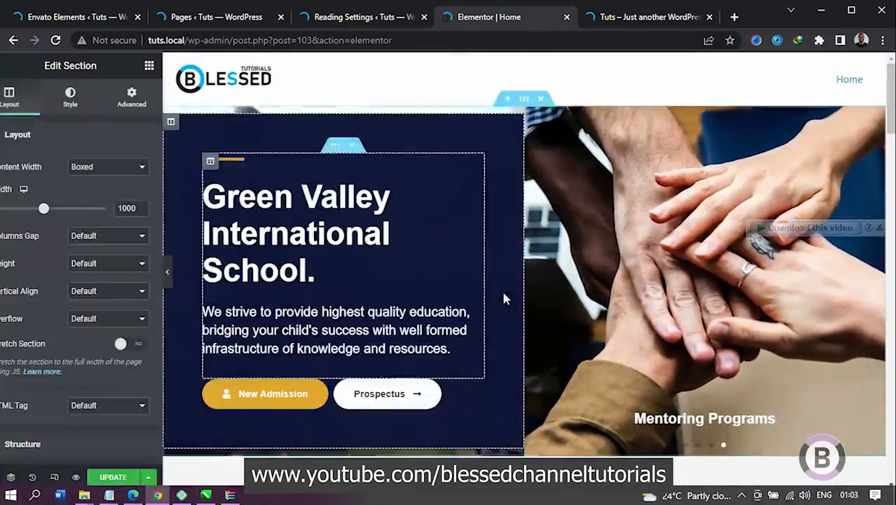
left_click(374, 213)
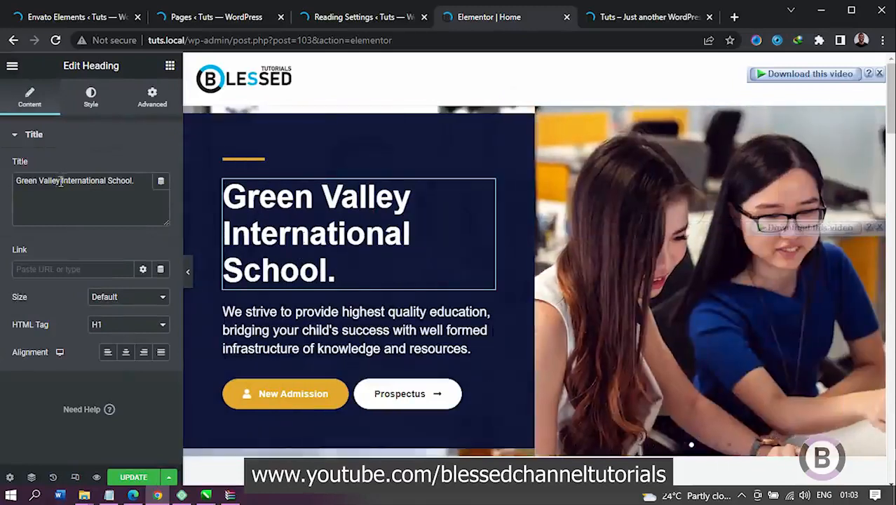
left_click_drag(60, 181, 10, 193)
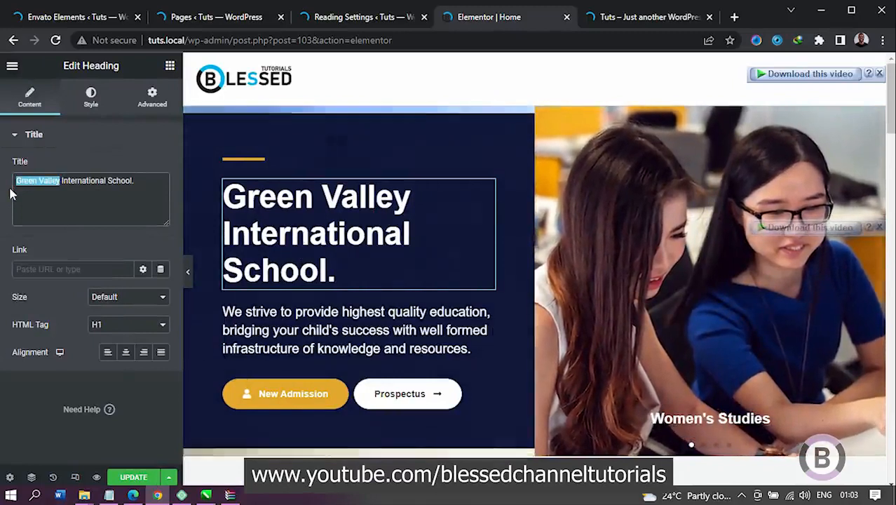
type("B")
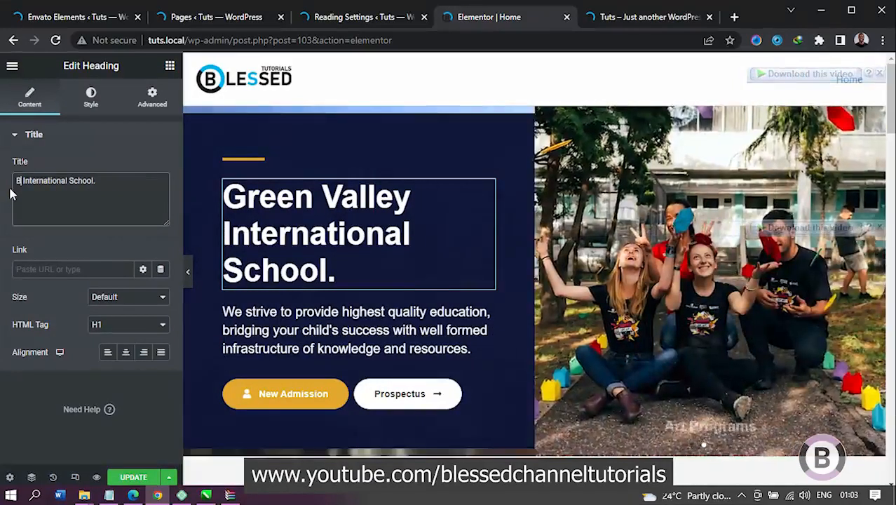
type("lessef")
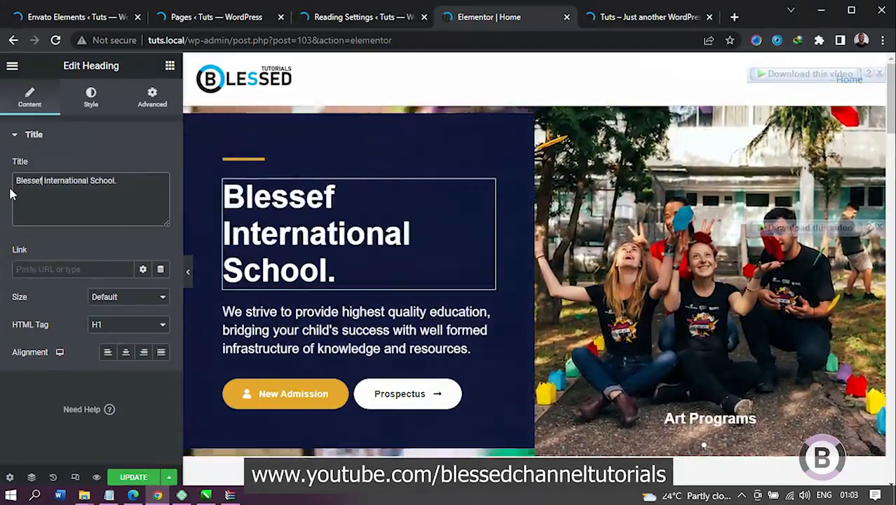
key("BackSpace")
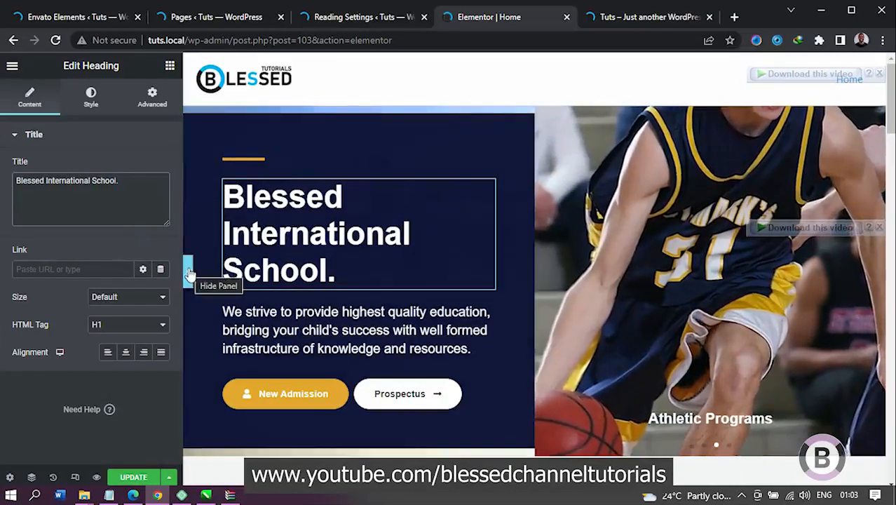
Step: Set the New Admission button's normal background color to the blue #302FE3
left_click(303, 332)
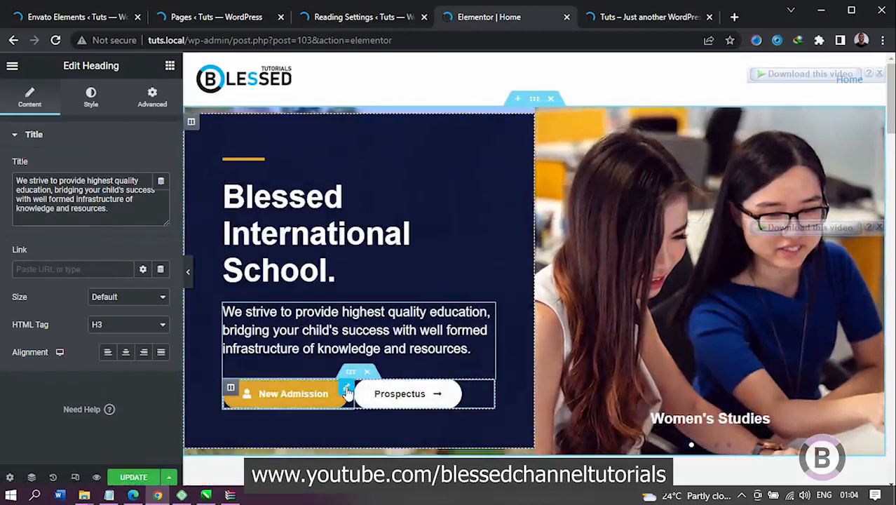
left_click(346, 387)
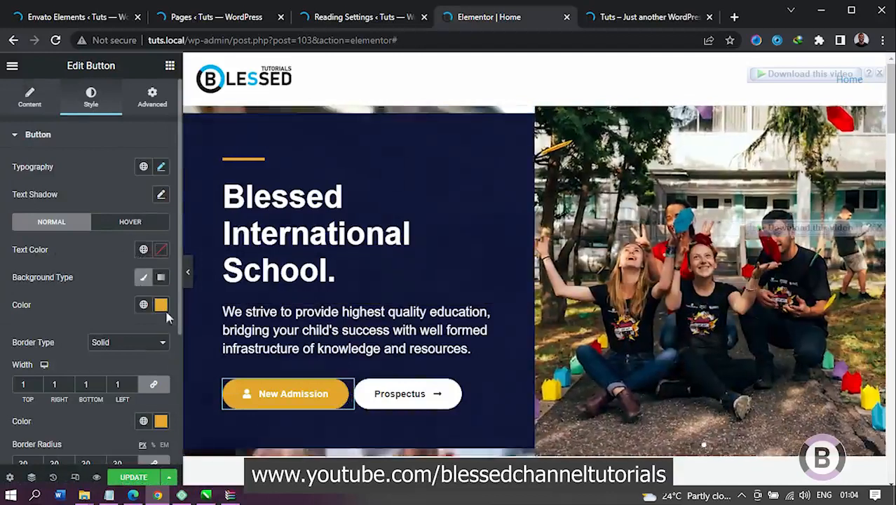
left_click(161, 305)
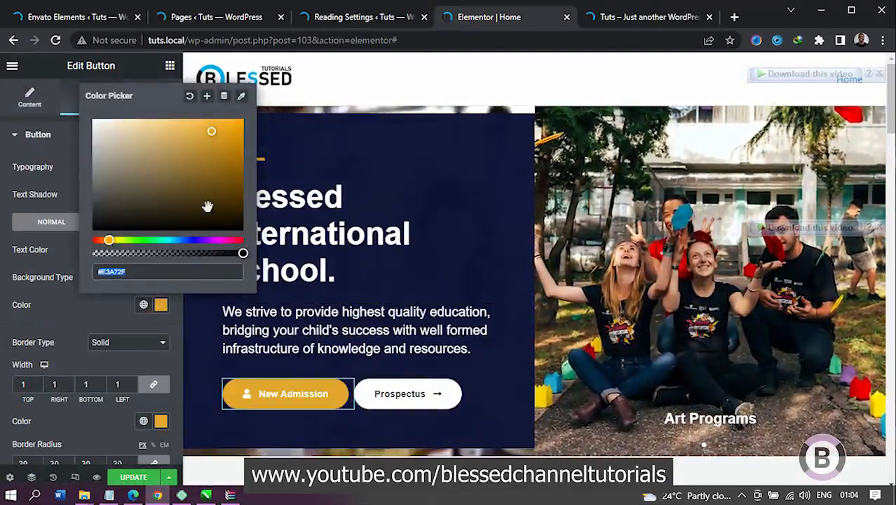
left_click(192, 241)
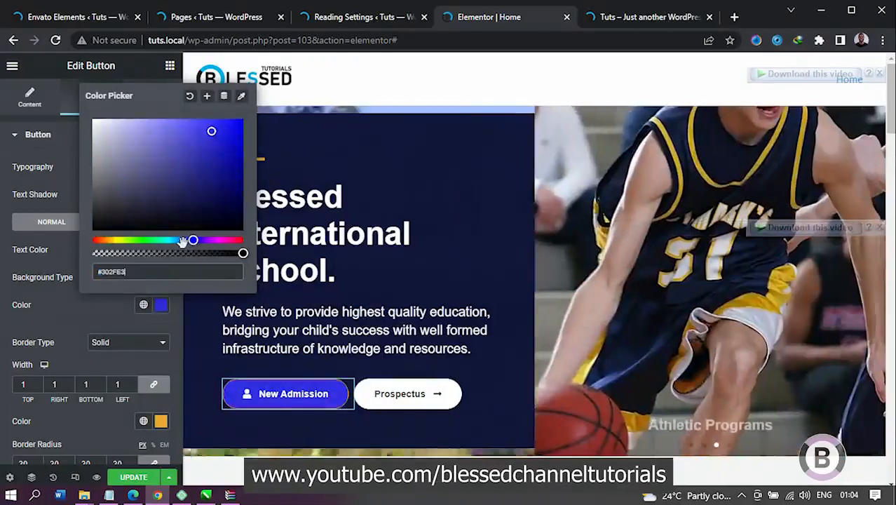
left_click(104, 312)
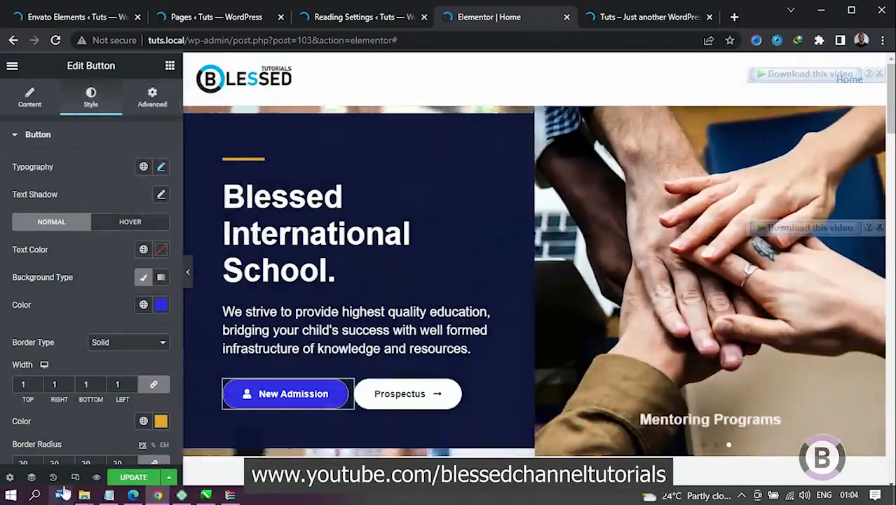
Step: Set the New Admission button's border color to the blue #392FE3
left_click(160, 423)
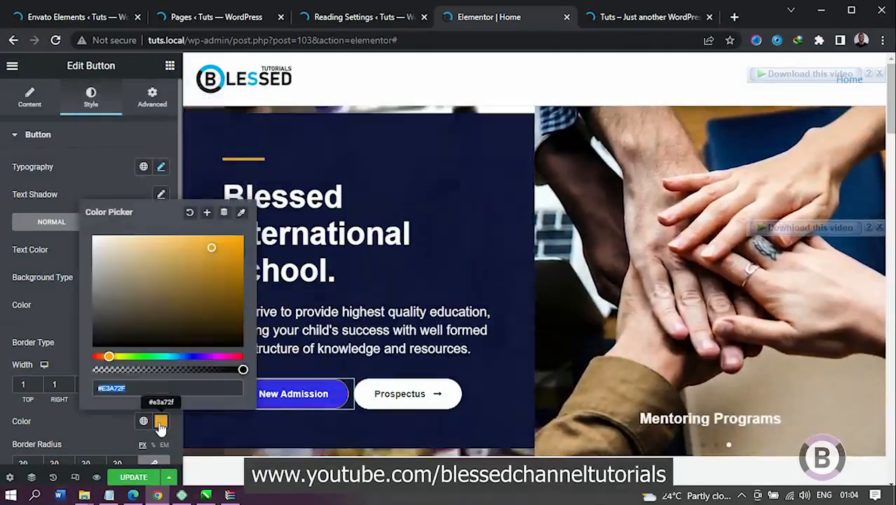
left_click(193, 357)
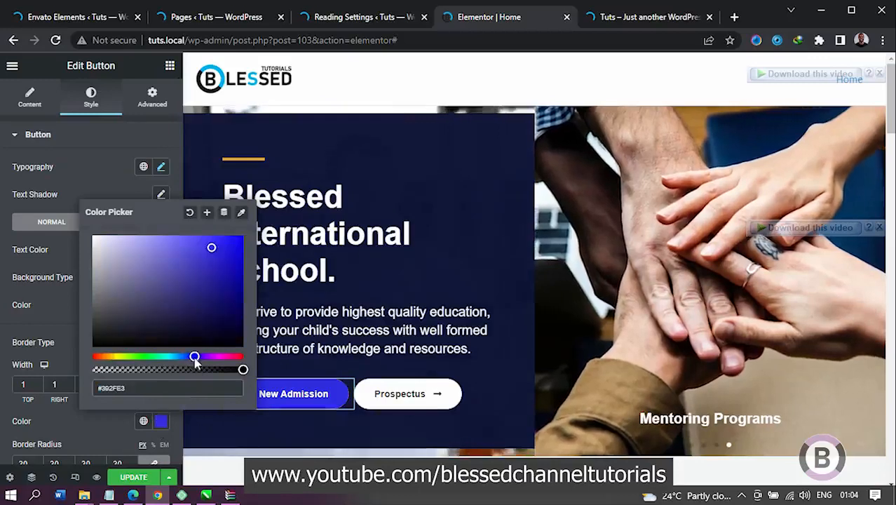
left_click(108, 431)
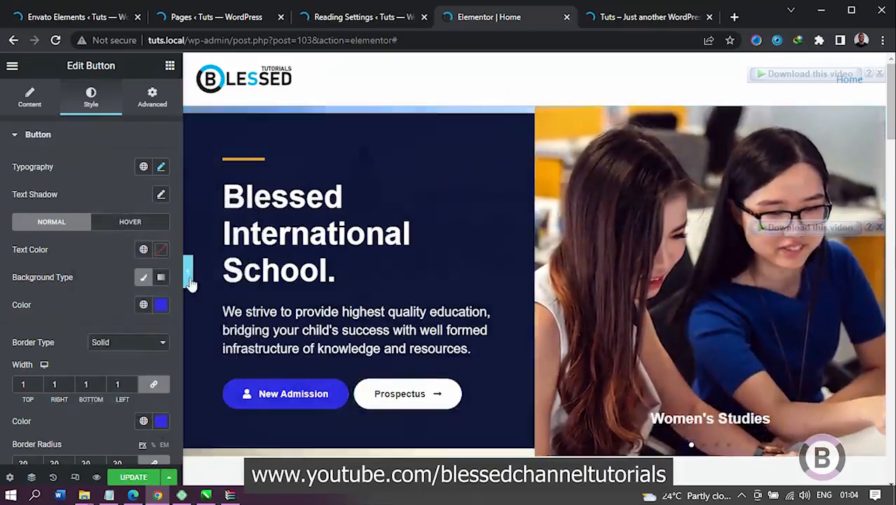
Step: Check the edited hero section at full width and save the Home page's changes
left_click(189, 277)
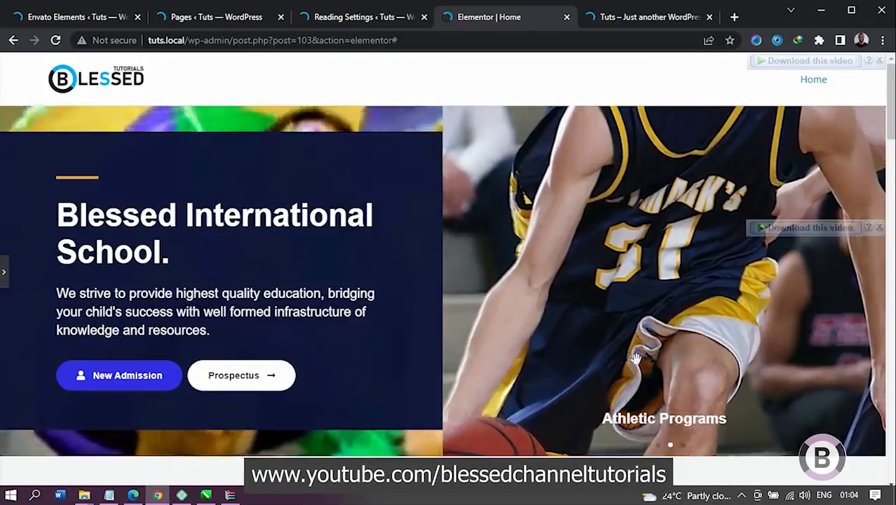
left_click(2, 273)
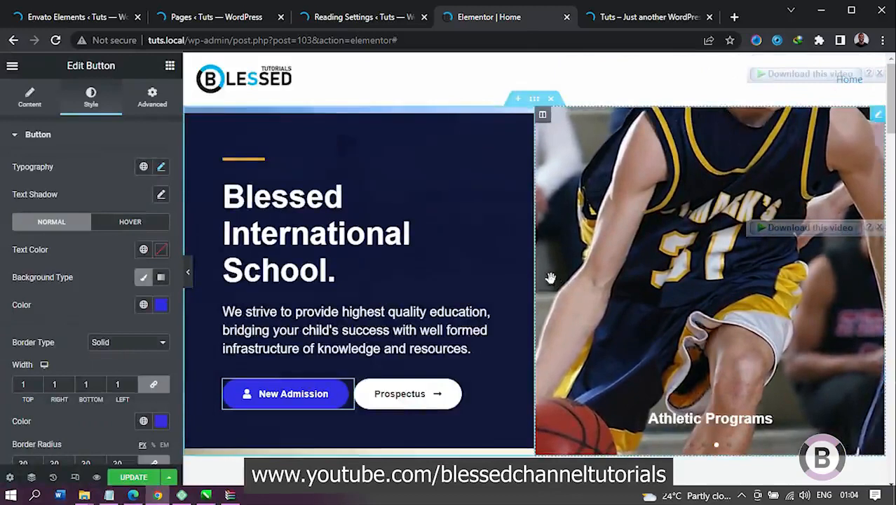
left_click(133, 481)
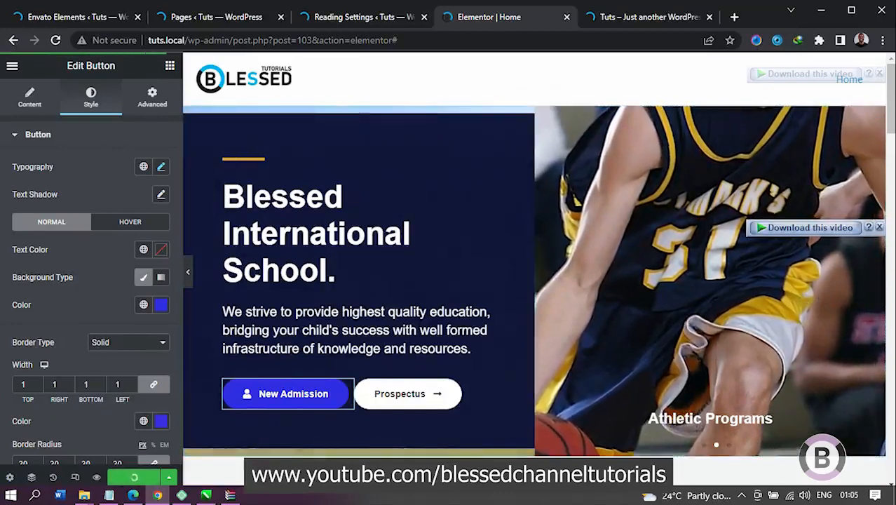
left_click_drag(891, 91, 889, 398)
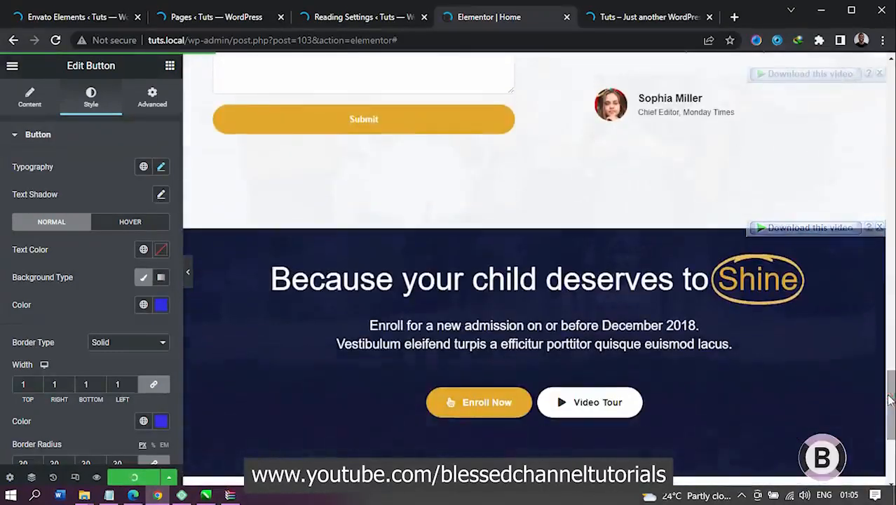
left_click_drag(889, 385, 891, 64)
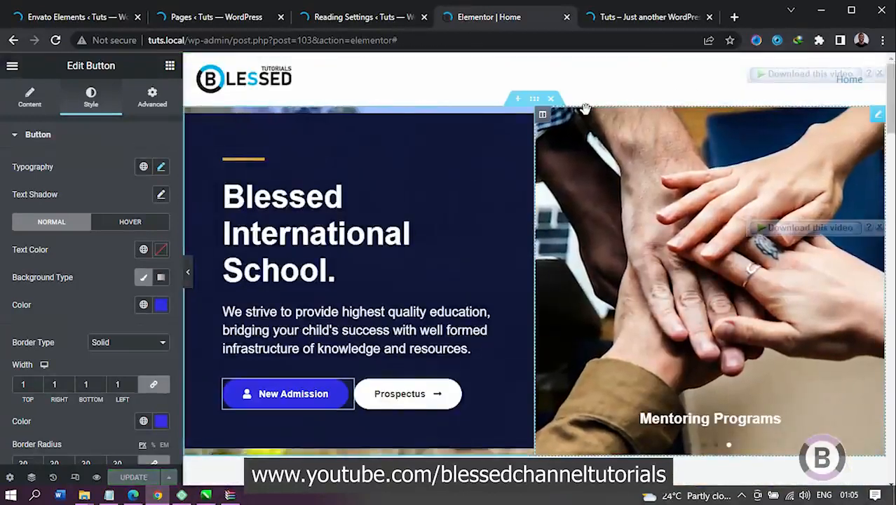
Step: Reload the live site's front page and examine it from the hero section down to the enrollment banner
left_click(633, 16)
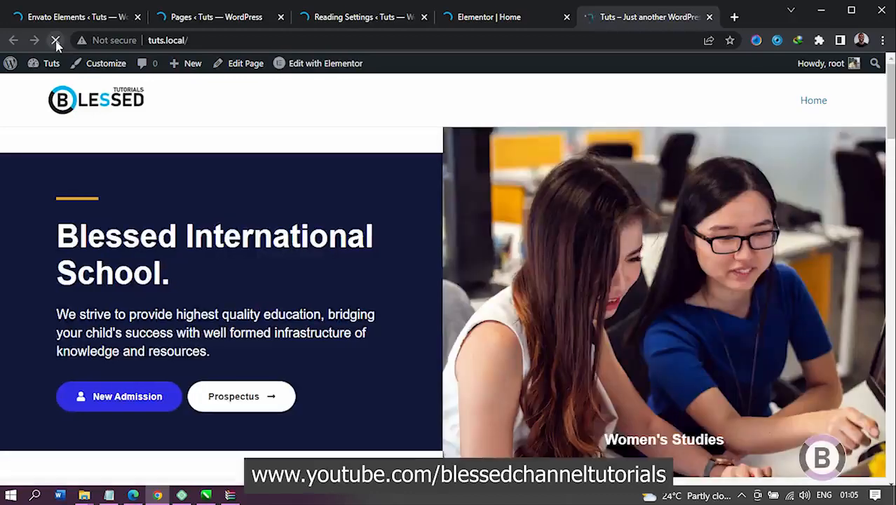
left_click(56, 40)
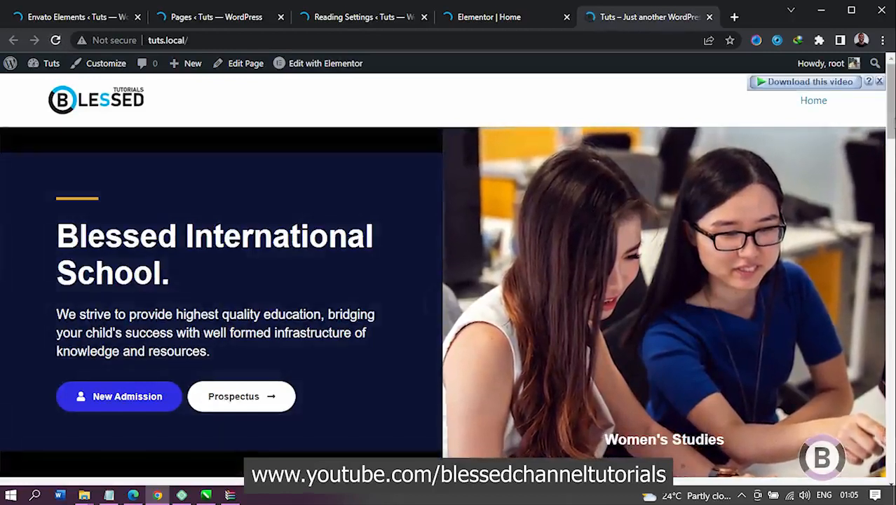
scroll(847, 140, "down", 5)
scroll(449, 281, "down", 3)
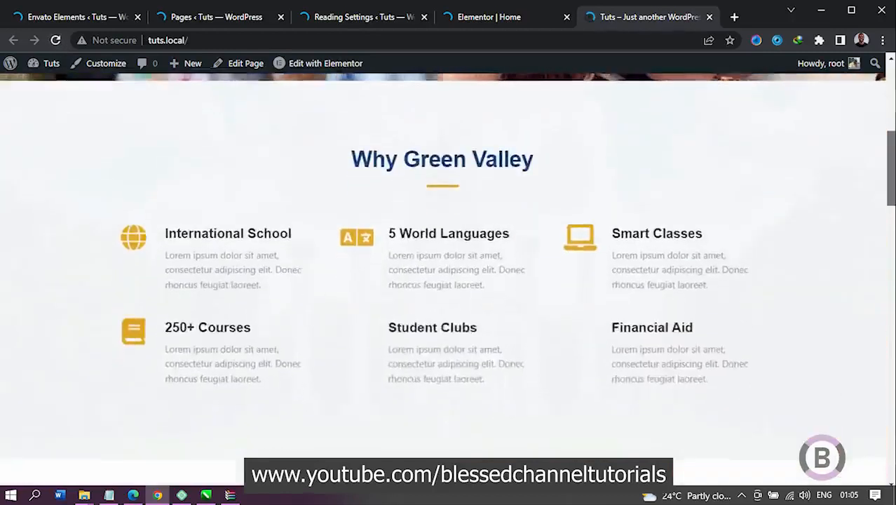
scroll(449, 280, "down", 5)
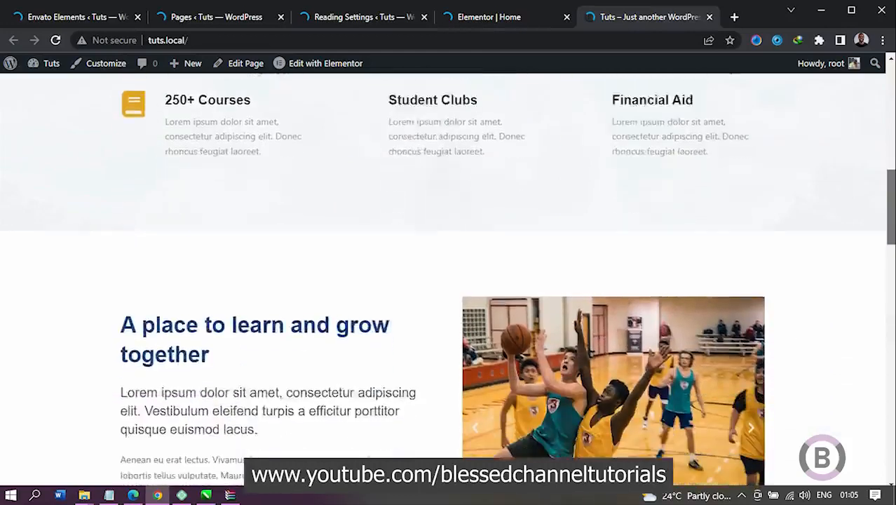
scroll(449, 280, "down", 5)
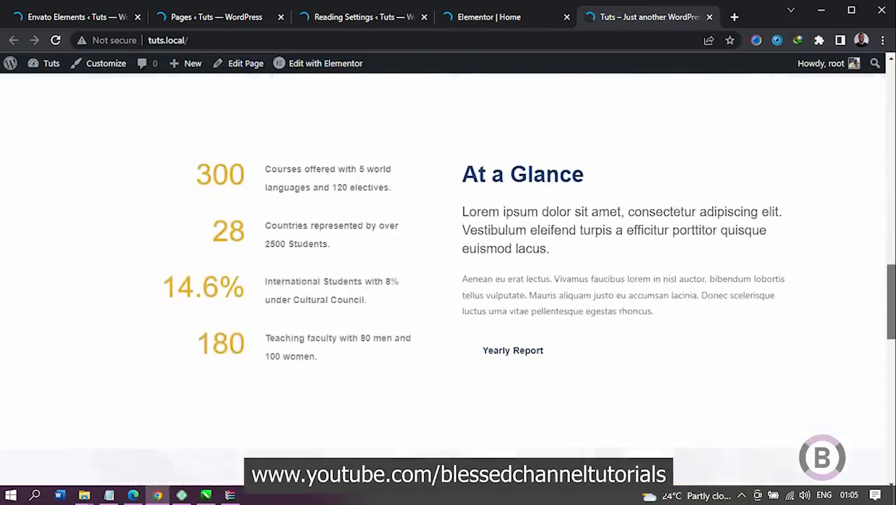
scroll(449, 280, "down", 6)
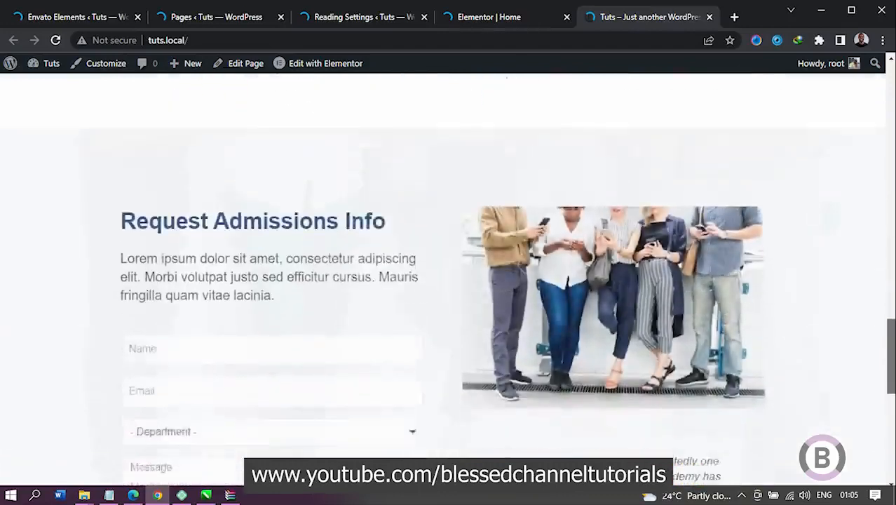
scroll(448, 281, "down", 5)
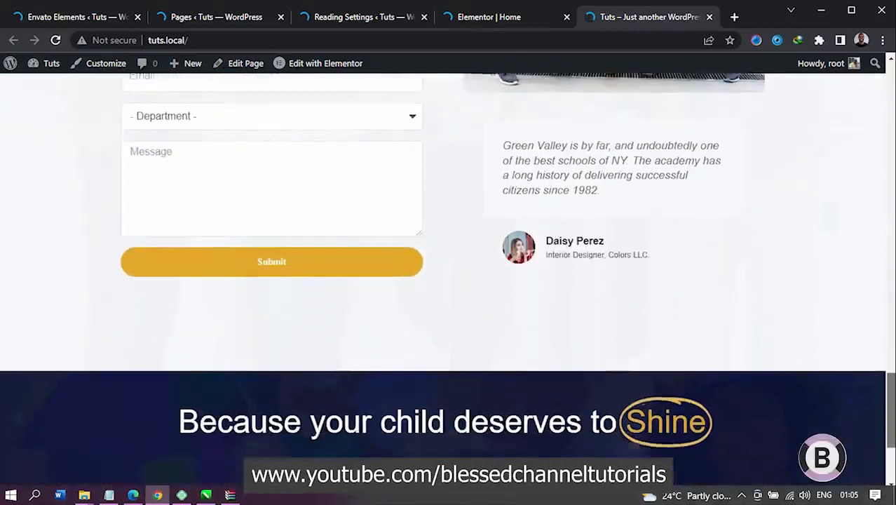
scroll(448, 280, "down", 1)
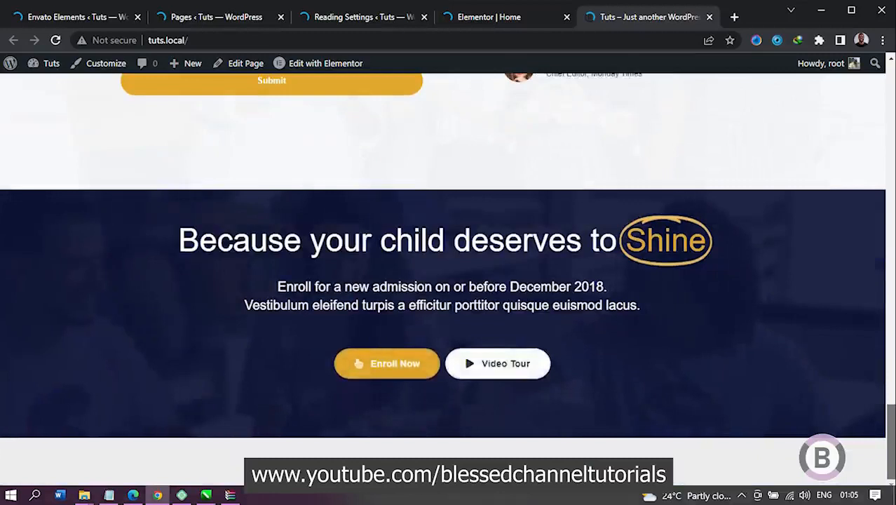
scroll(448, 281, "up", 5)
scroll(449, 280, "up", 10)
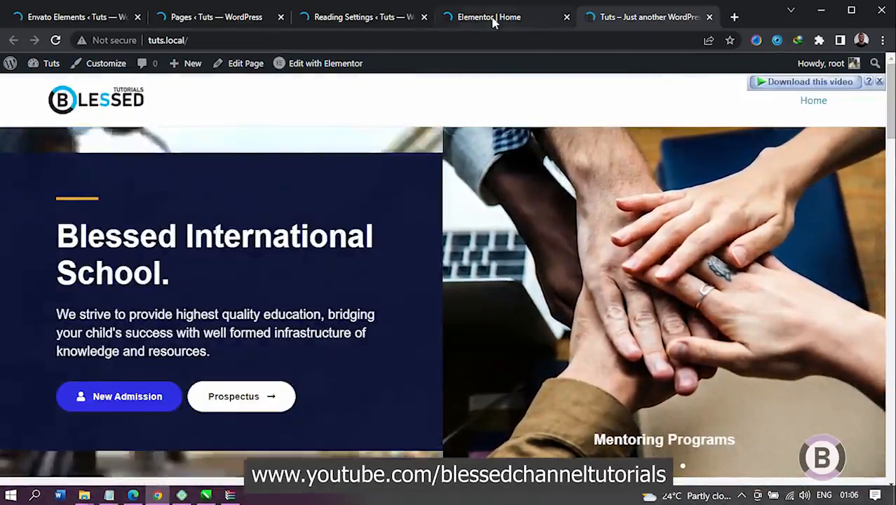
Step: Open a new page from the Pages list in a separate browser tab, and close the Reading Settings tab
left_click(489, 17)
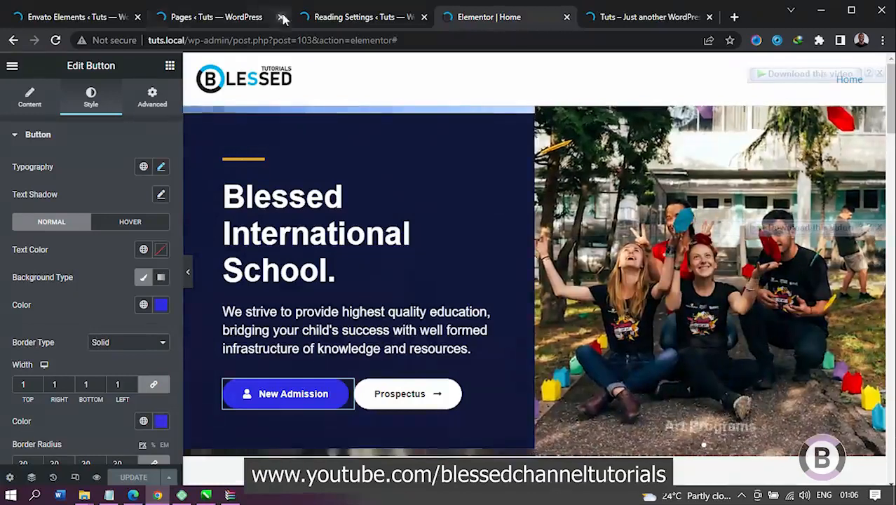
left_click(237, 15)
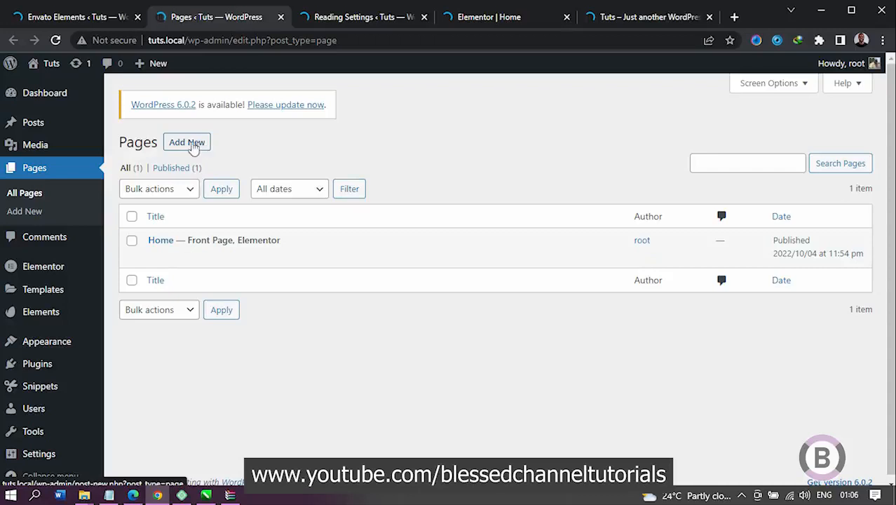
left_click(263, 151)
left_click(199, 145, "ctrl")
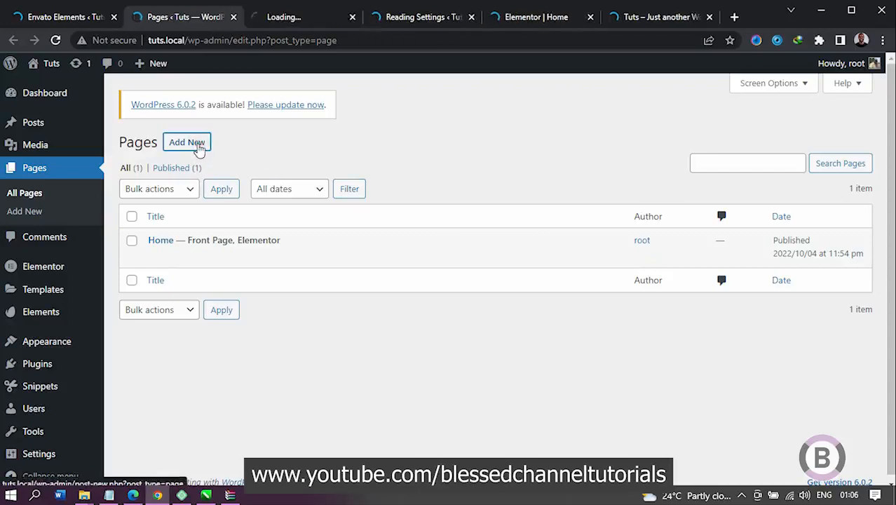
left_click(305, 16)
left_click(453, 20)
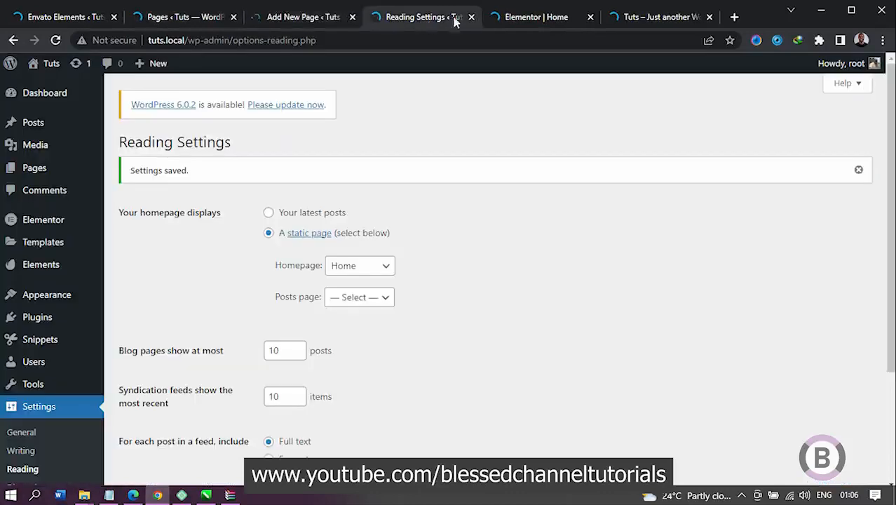
left_click(472, 17)
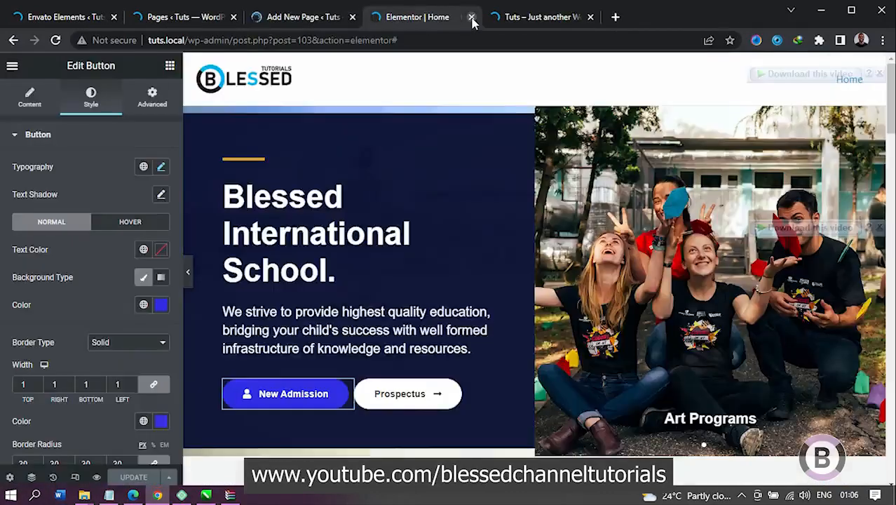
left_click(319, 16)
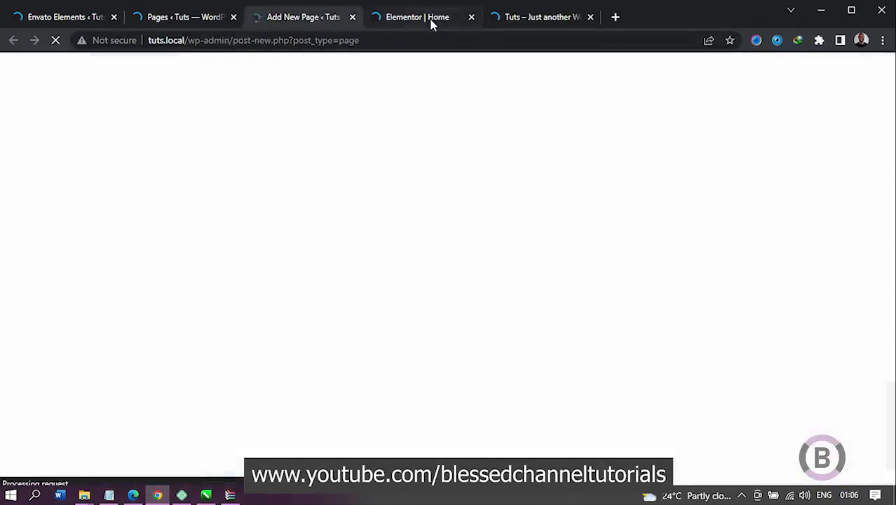
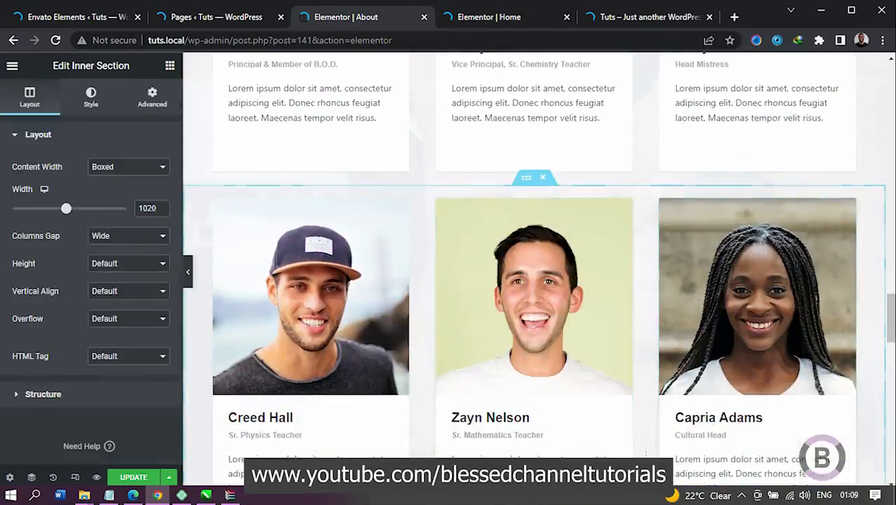
Step: Try deleting the third column of the second staff row on the About page, and undo the deletion
left_click_drag(891, 307, 894, 357)
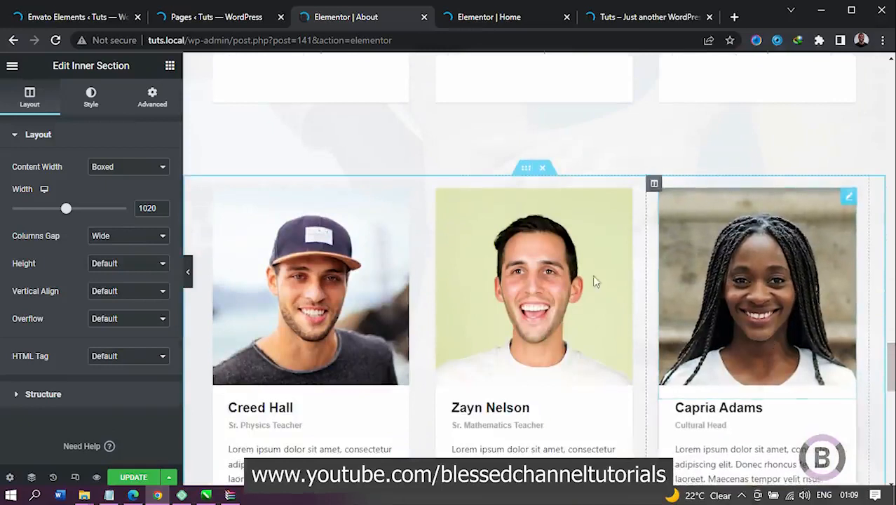
right_click(729, 233)
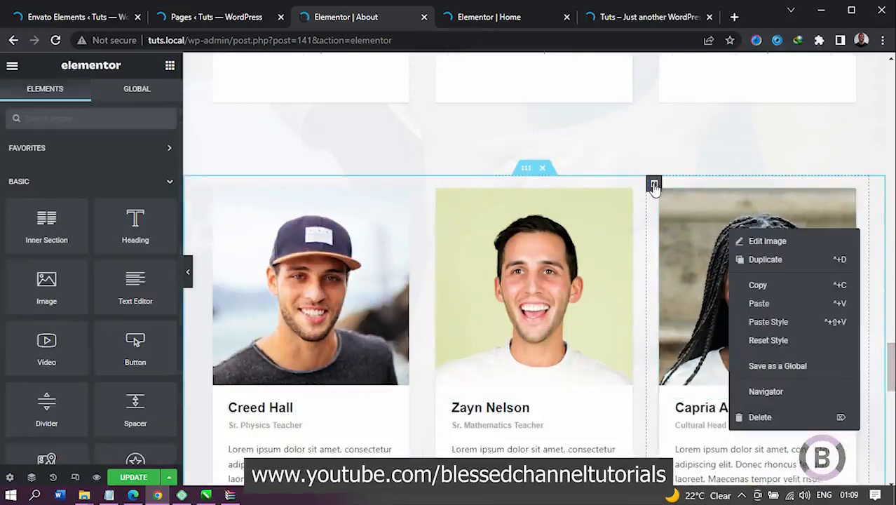
right_click(653, 185)
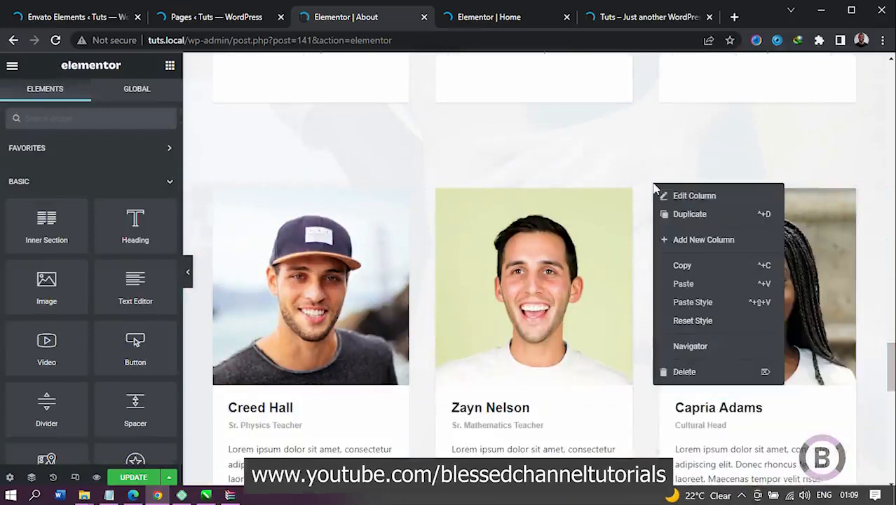
left_click(694, 372)
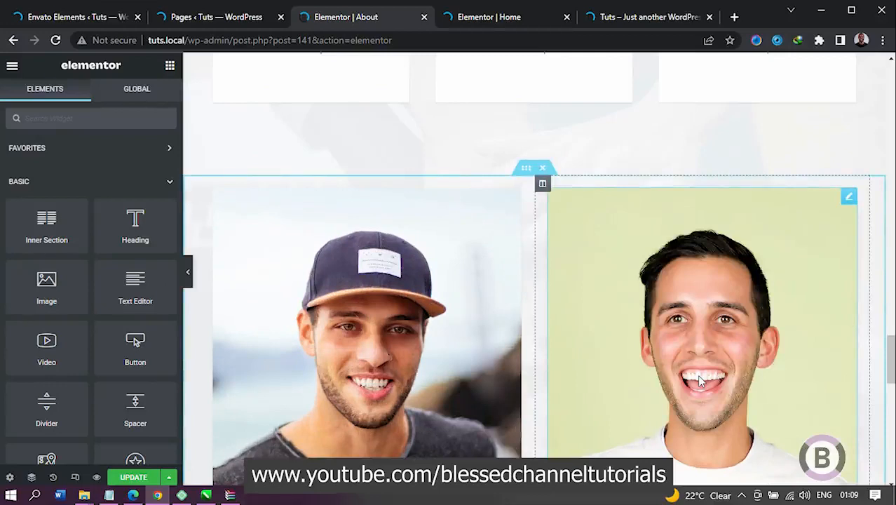
key("ctrl+z")
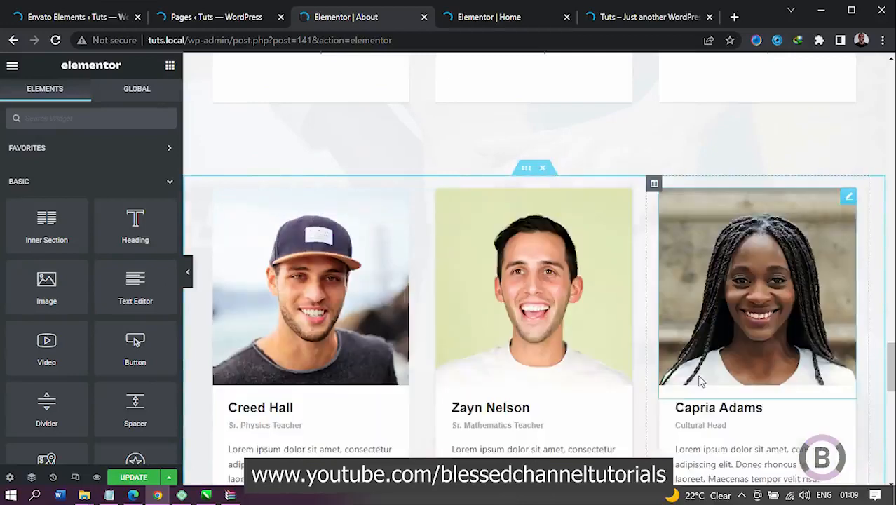
Step: Delete the image, name heading, role heading, description text and social icons from the Cultural Head card in the second staff row
right_click(747, 272)
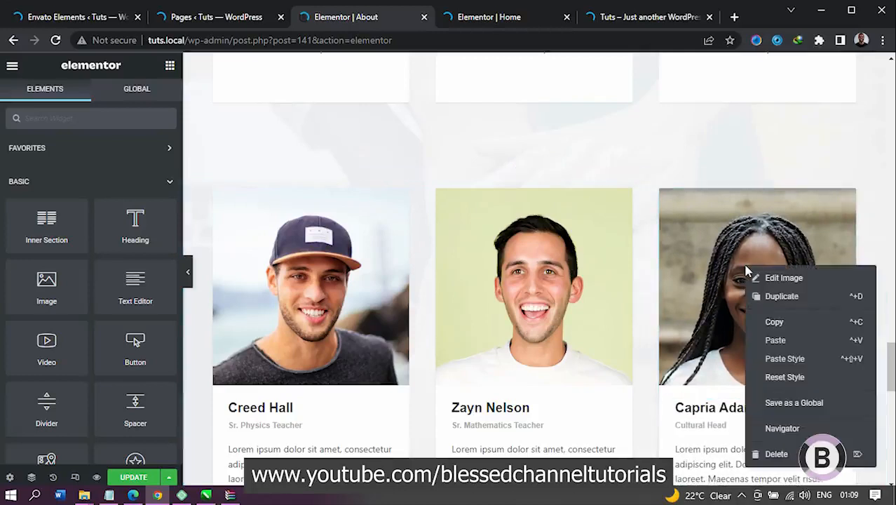
left_click(780, 453)
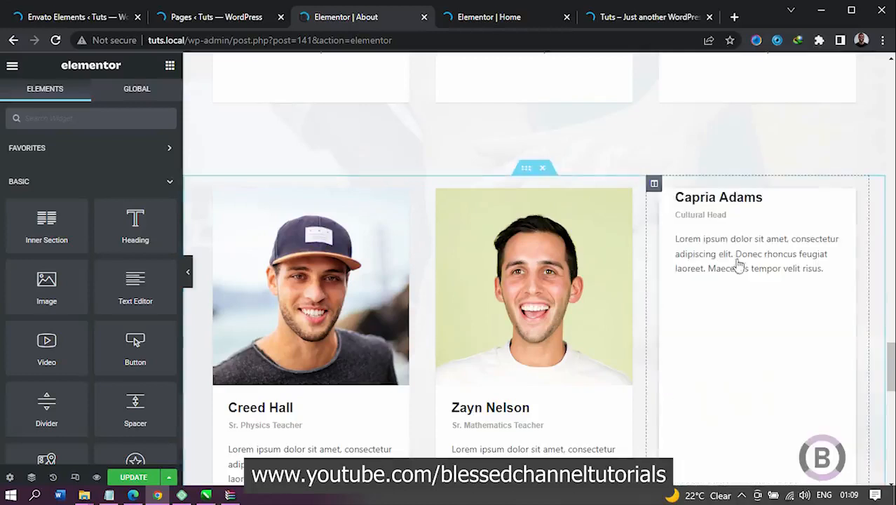
right_click(725, 199)
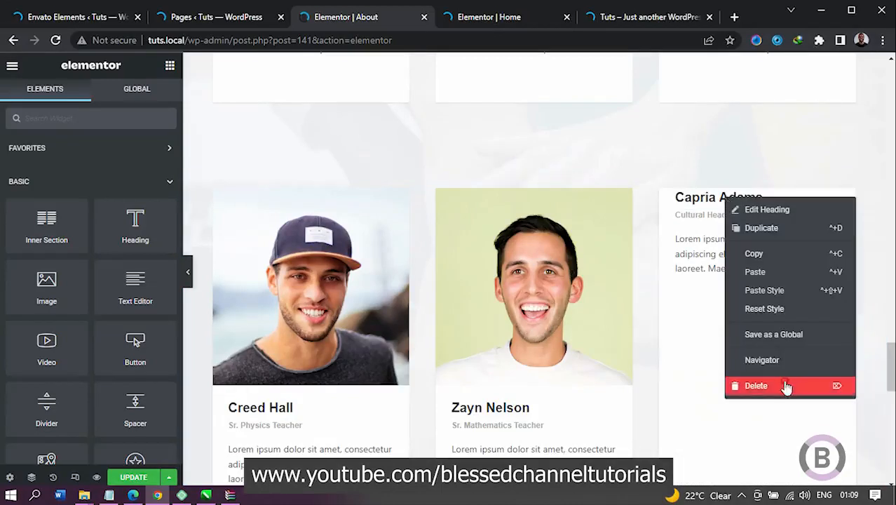
left_click(787, 384)
right_click(722, 193)
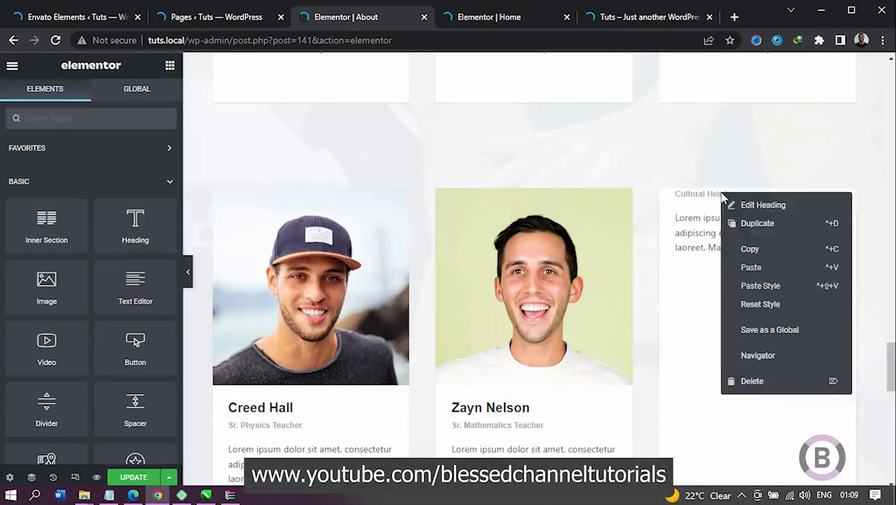
left_click(775, 381)
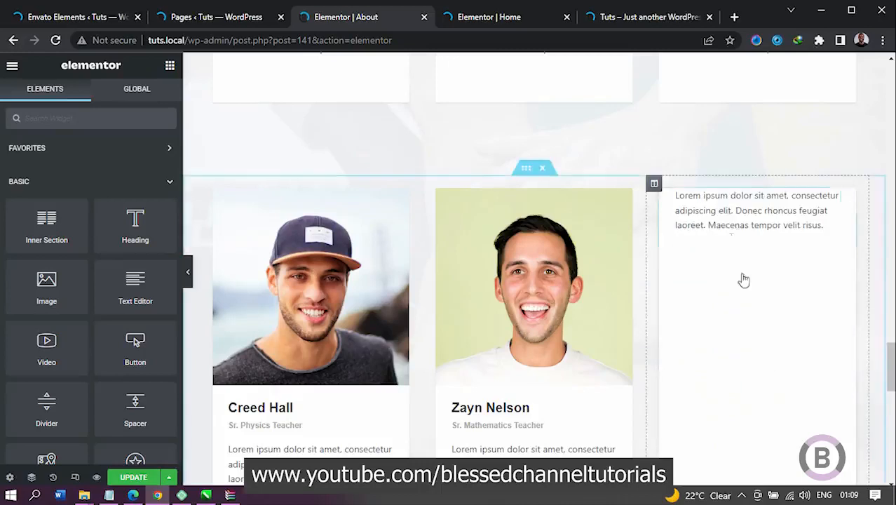
right_click(715, 206)
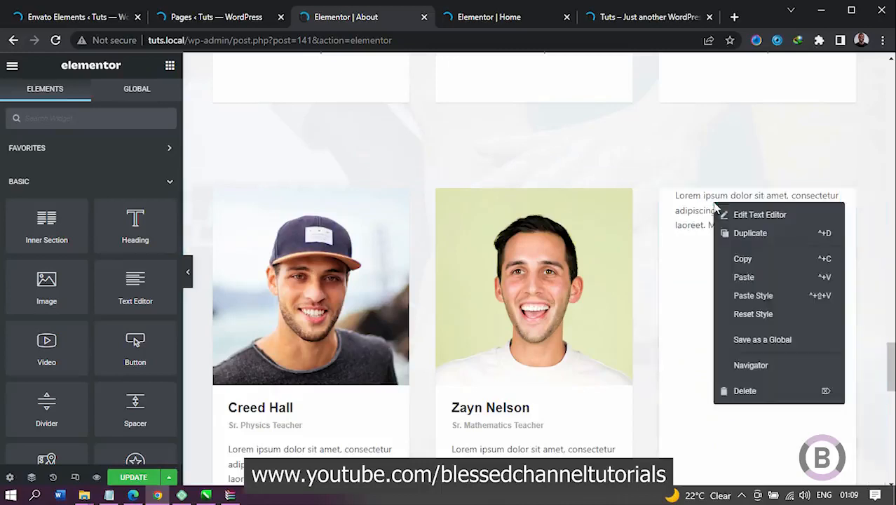
left_click(750, 391)
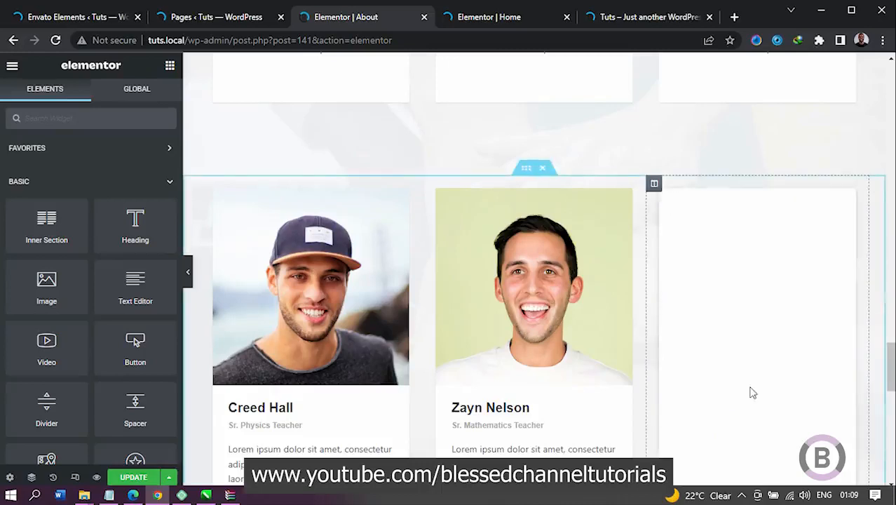
right_click(715, 207)
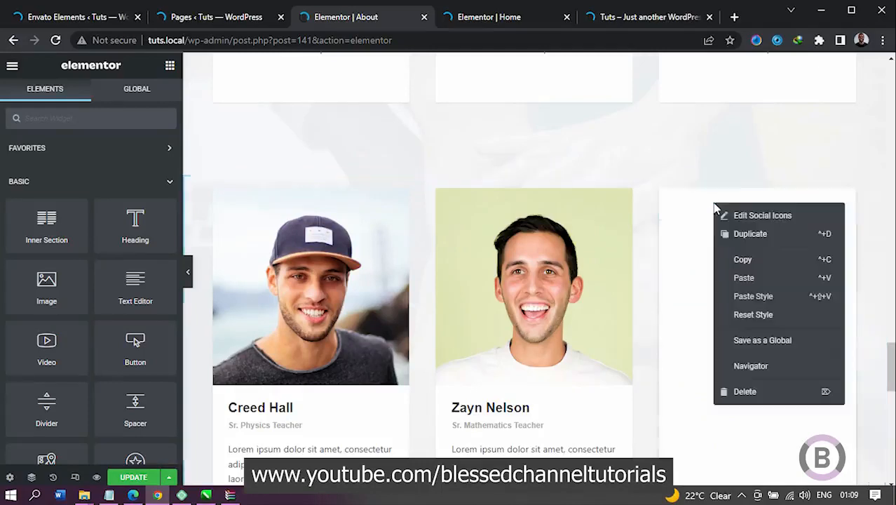
left_click(762, 391)
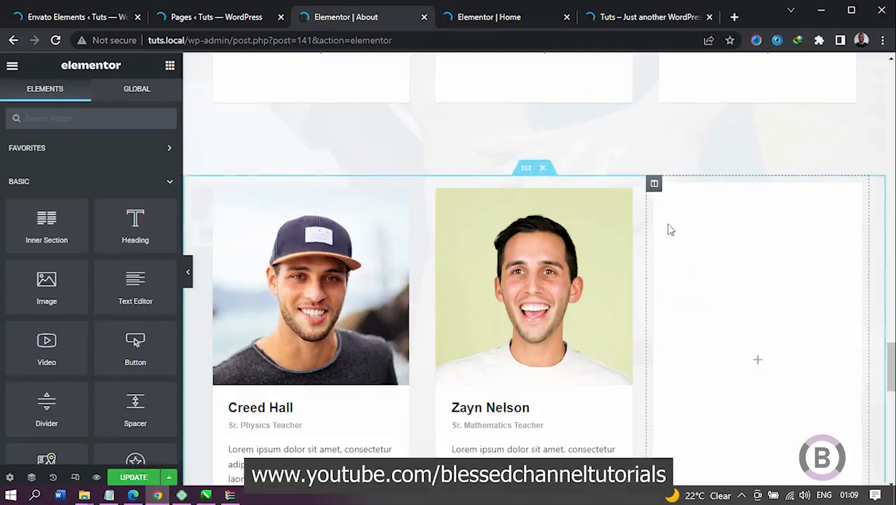
Step: Clear the emptied third column's white background color and check the staff row at full width
left_click(654, 185)
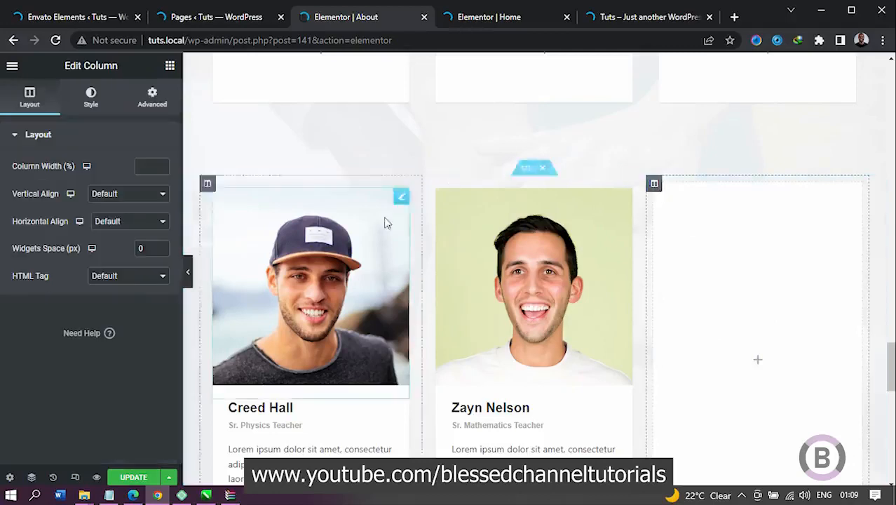
left_click(99, 105)
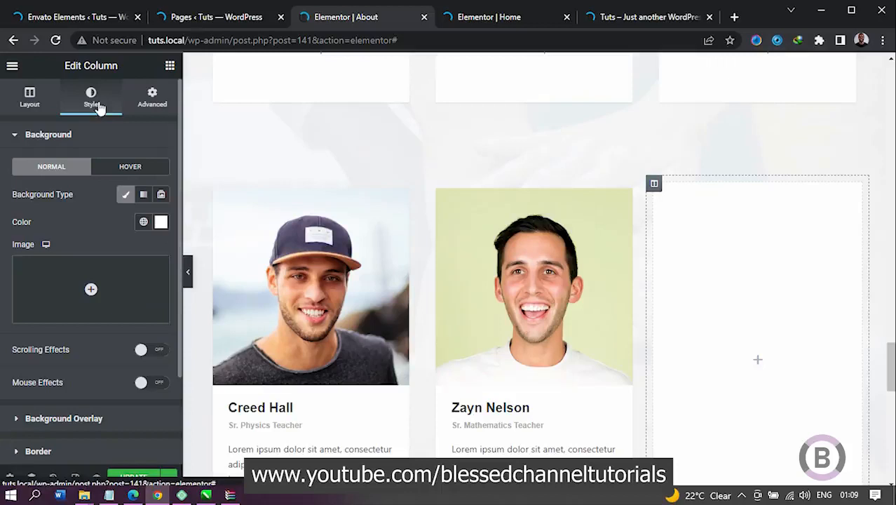
left_click(160, 223)
left_click(189, 247)
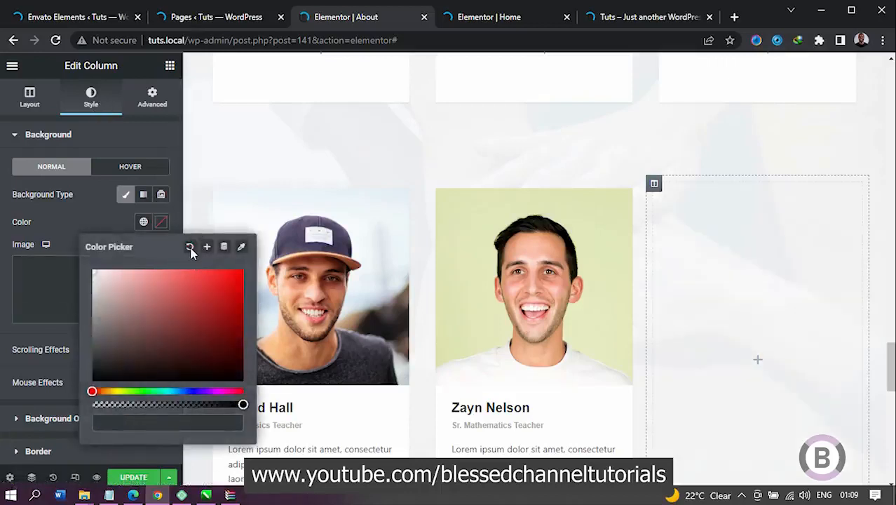
left_click(105, 219)
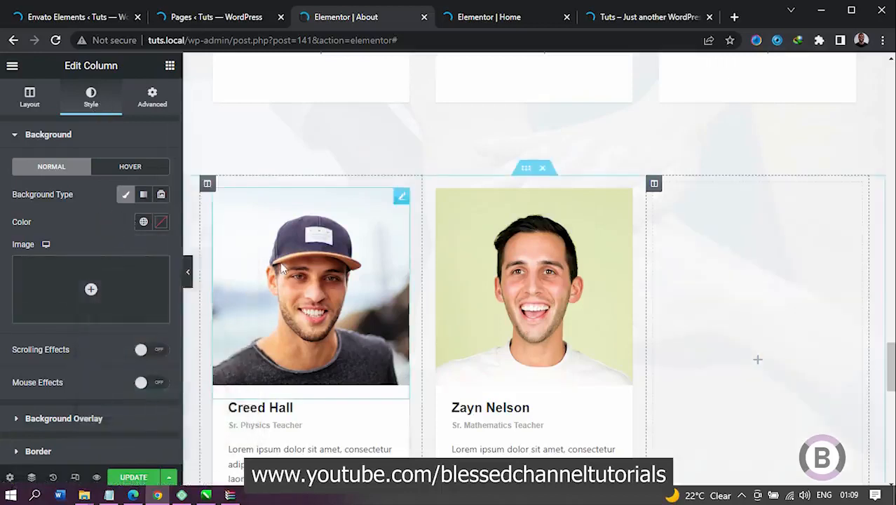
left_click(189, 274)
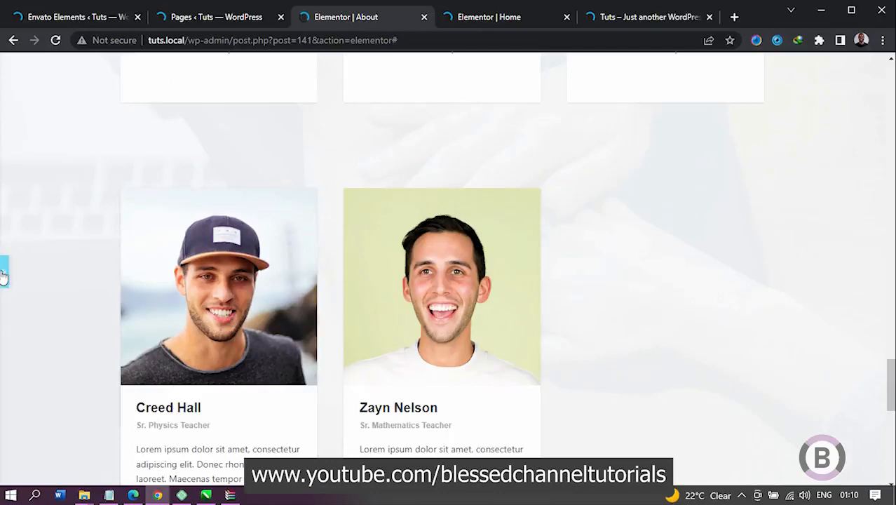
left_click(278, 241)
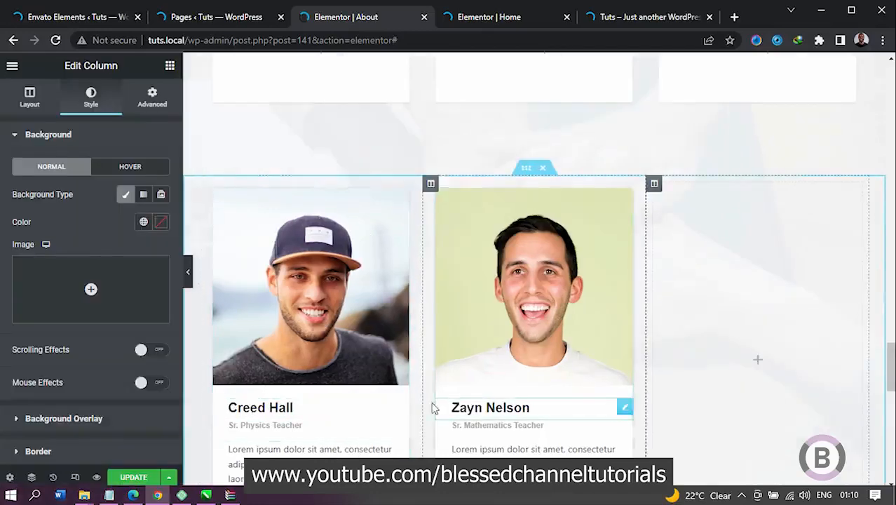
Step: Save the About page and open its live view from the Pages list in a separate browser tab
left_click_drag(891, 366, 890, 216)
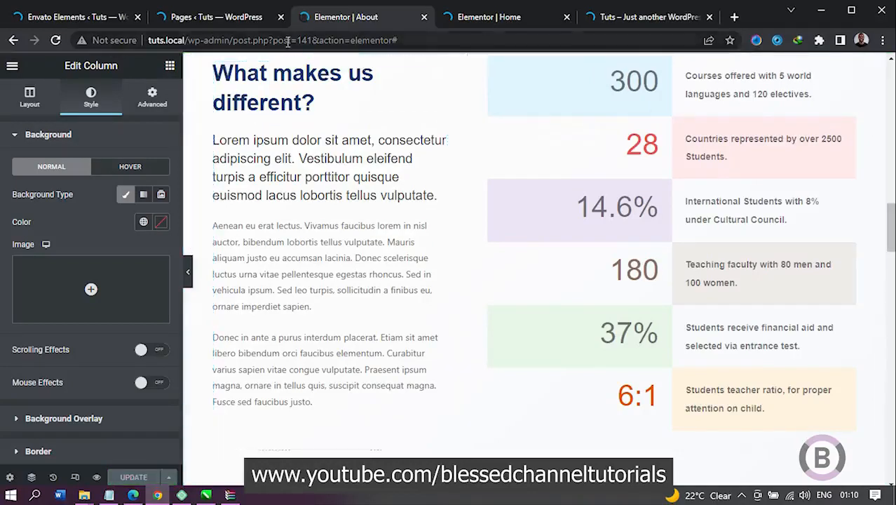
left_click(233, 18)
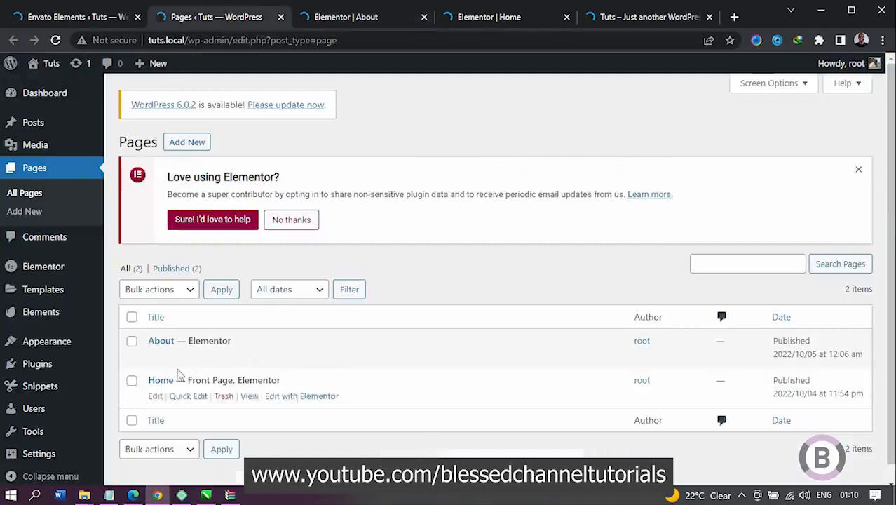
mouse_move(219, 361)
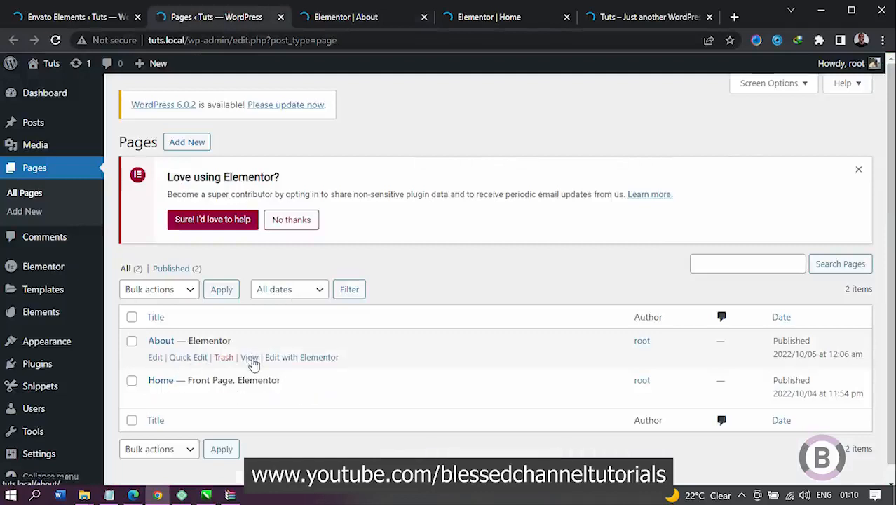
left_click(251, 359, "ctrl")
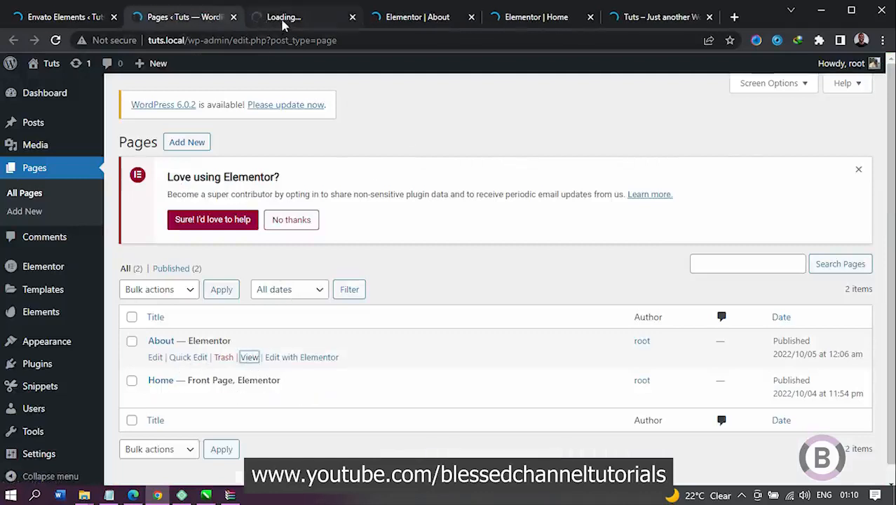
left_click(414, 17)
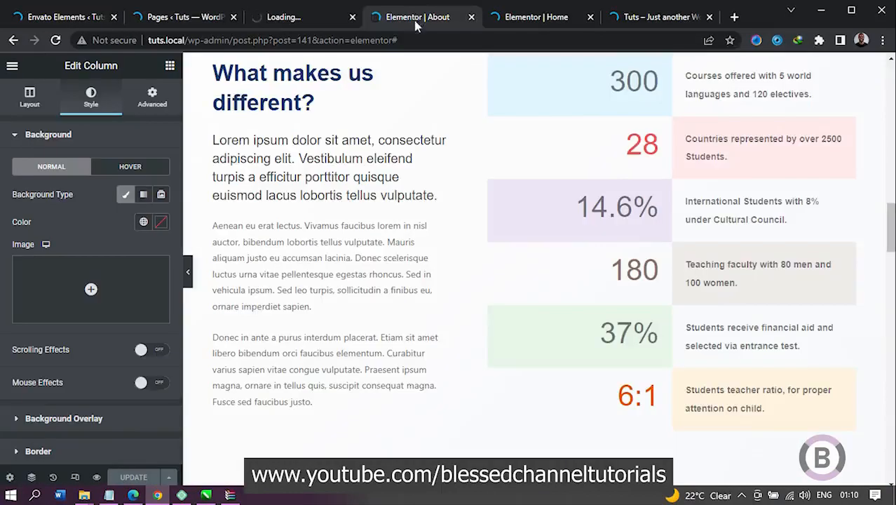
left_click(298, 17)
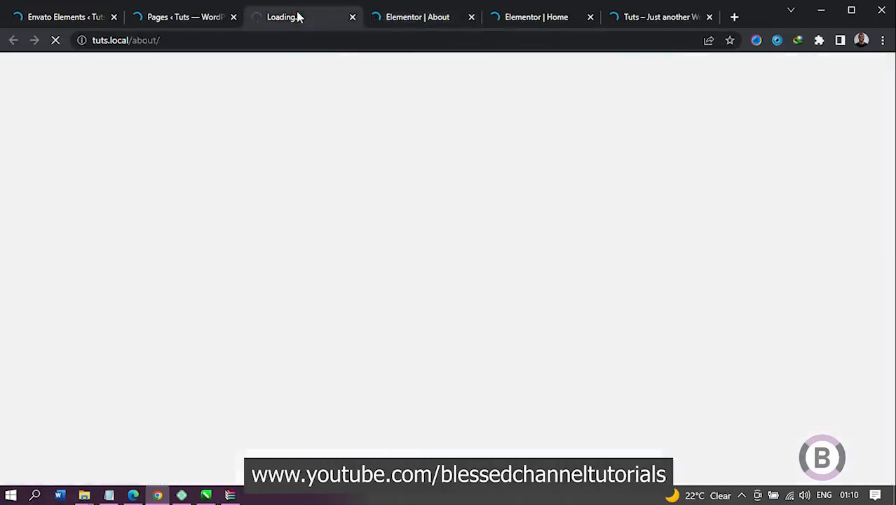
left_click(414, 17)
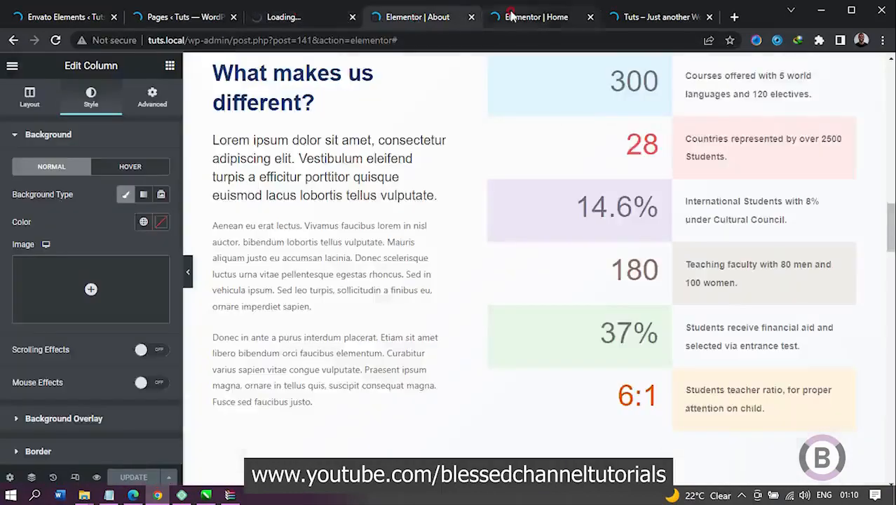
Step: Open the settings of the About us button in the Home page's "A place to learn and grow together" section
left_click(532, 17)
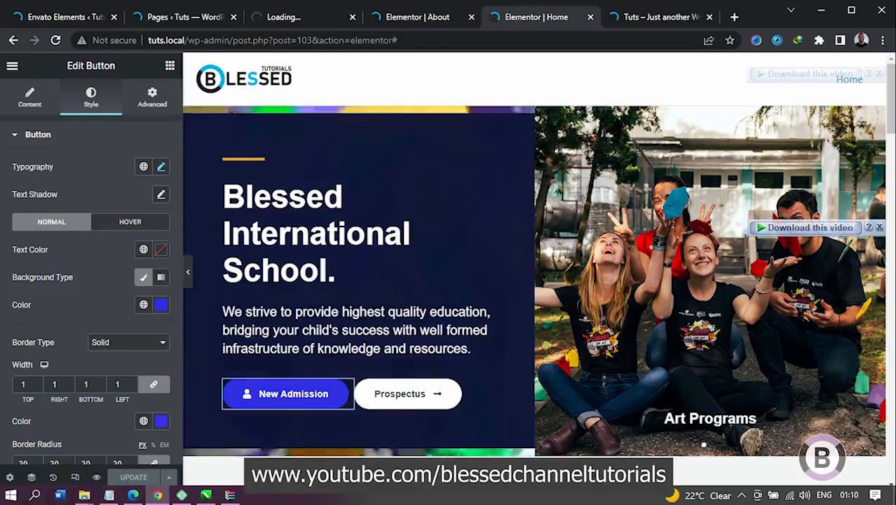
left_click_drag(890, 122, 891, 253)
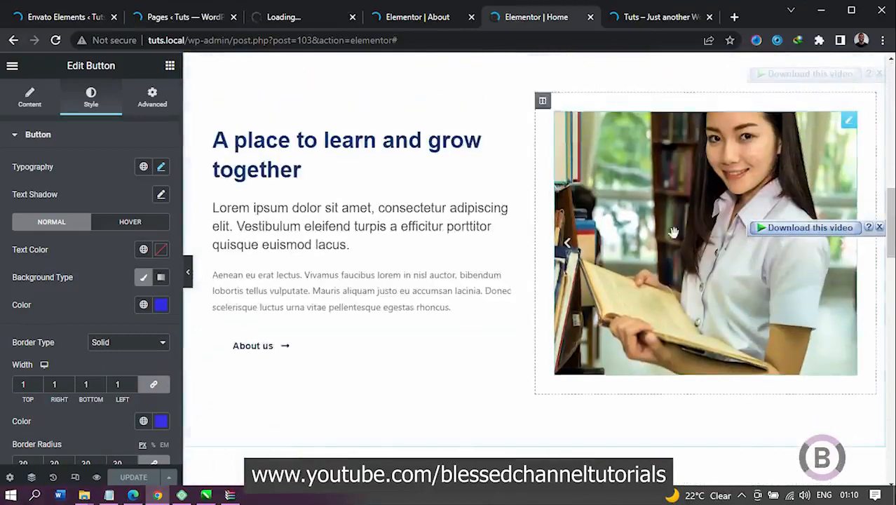
left_click(298, 355)
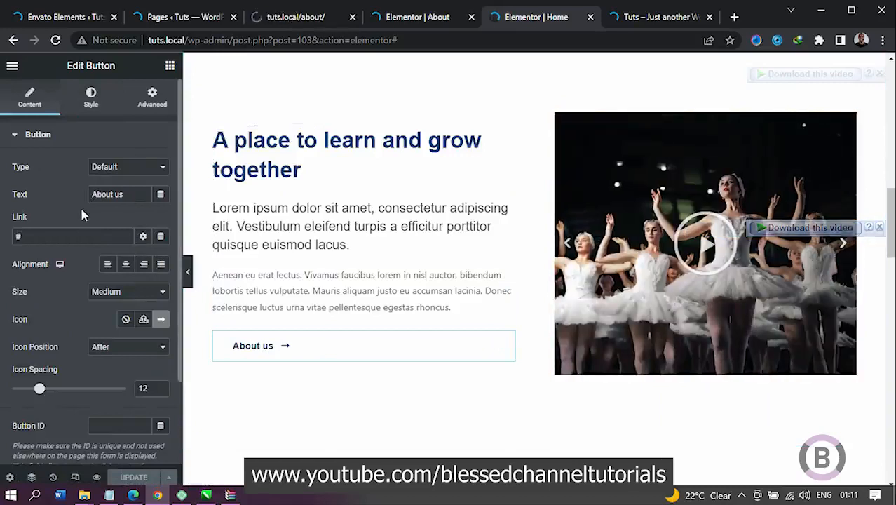
Step: Examine the live About page from its header down to the "What makes us different?" section
left_click(169, 18)
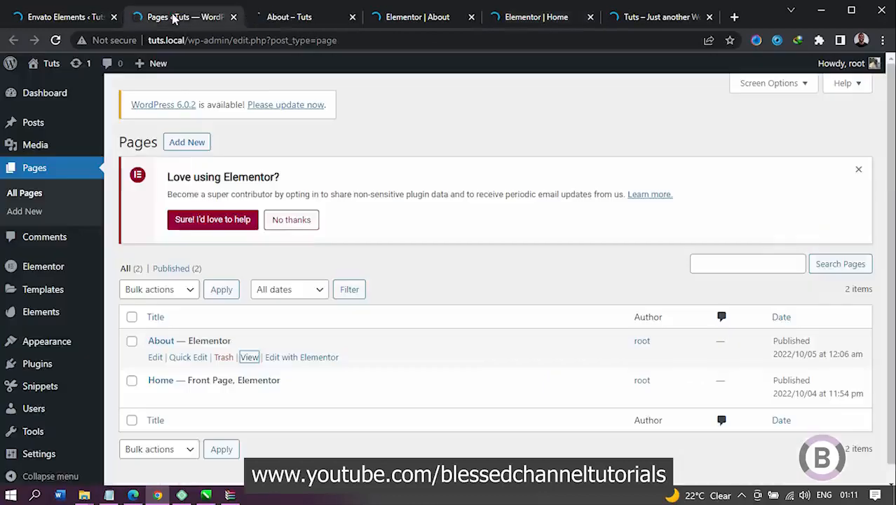
left_click(284, 16)
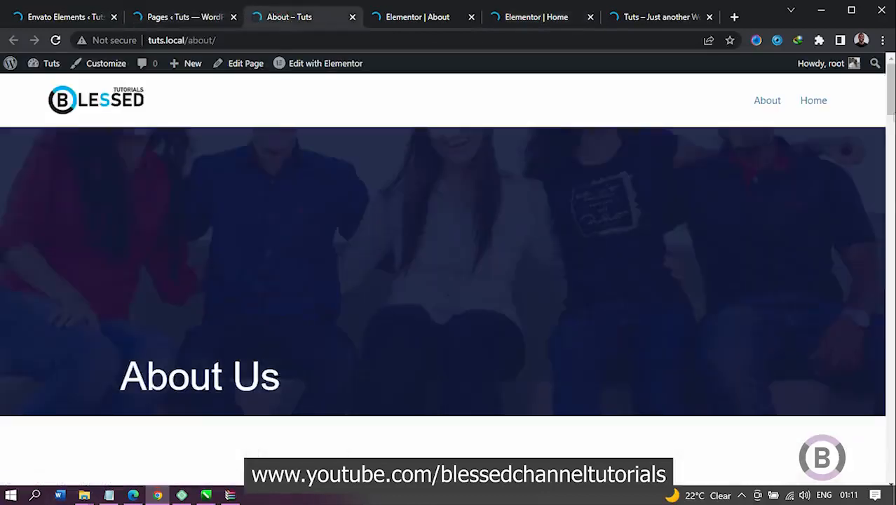
left_click_drag(890, 88, 891, 243)
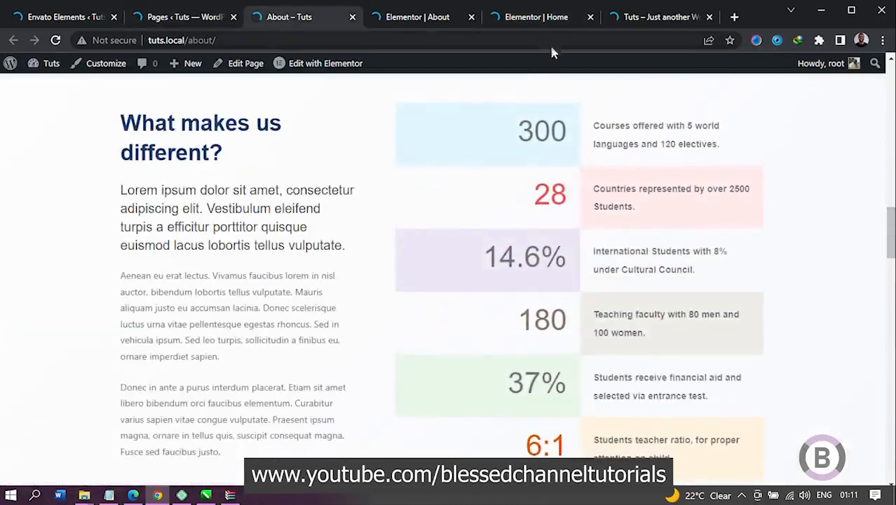
Step: Test the About us button in the "A place to learn and grow together" section of the live Home page
left_click(539, 16)
left_click(632, 16)
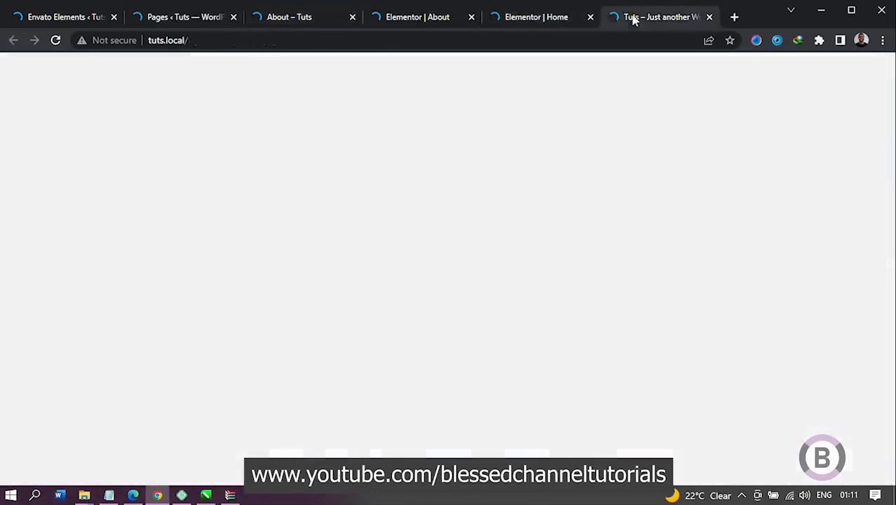
left_click_drag(890, 133, 890, 272)
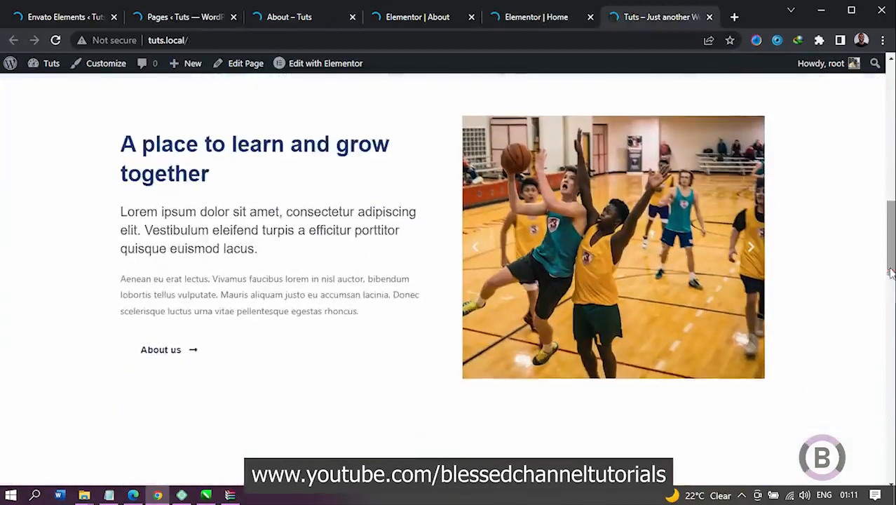
left_click(188, 350)
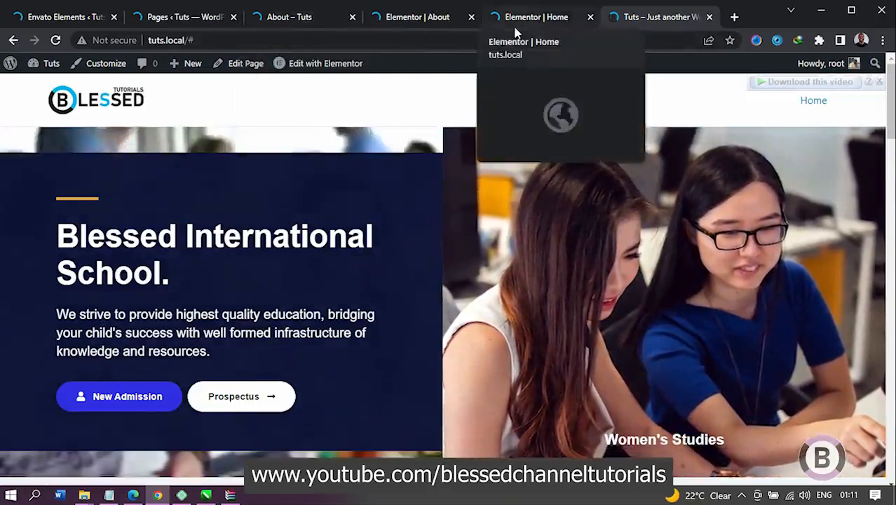
Step: Link the Home page's About us button to the suggested About page and shorten its address to /about/
left_click(515, 22)
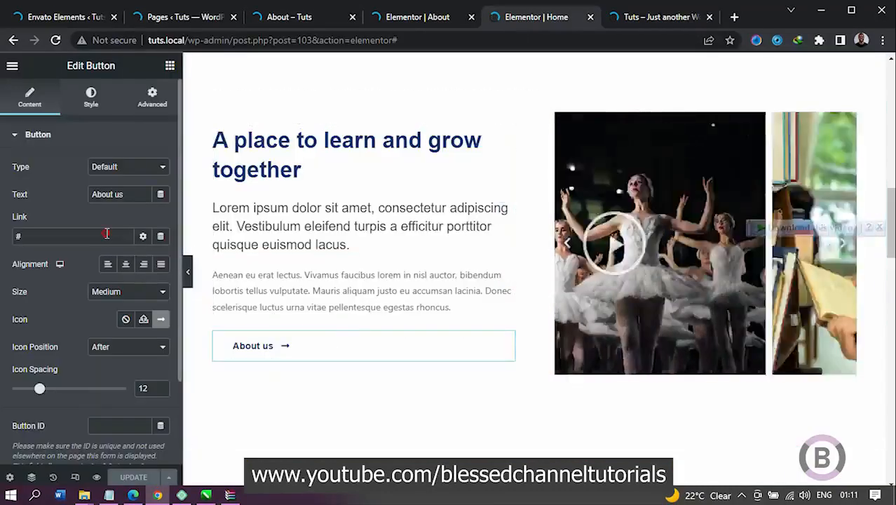
left_click_drag(108, 234, 8, 239)
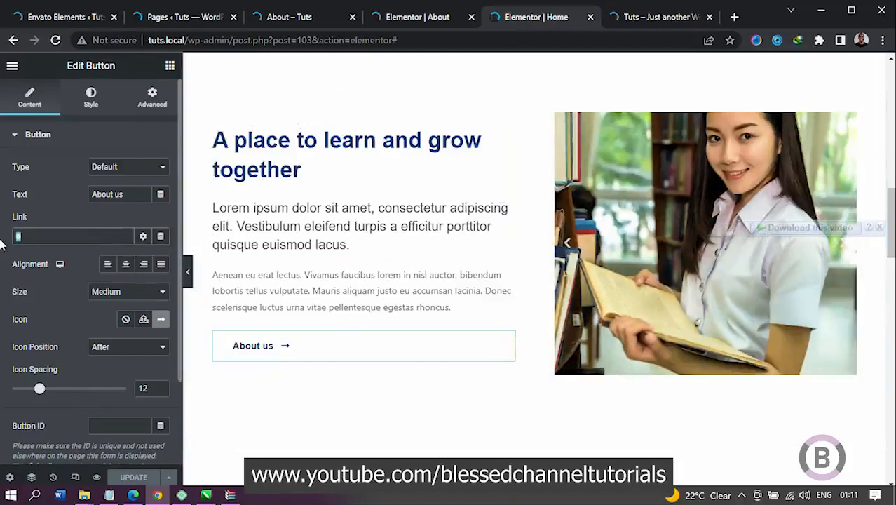
type("/a")
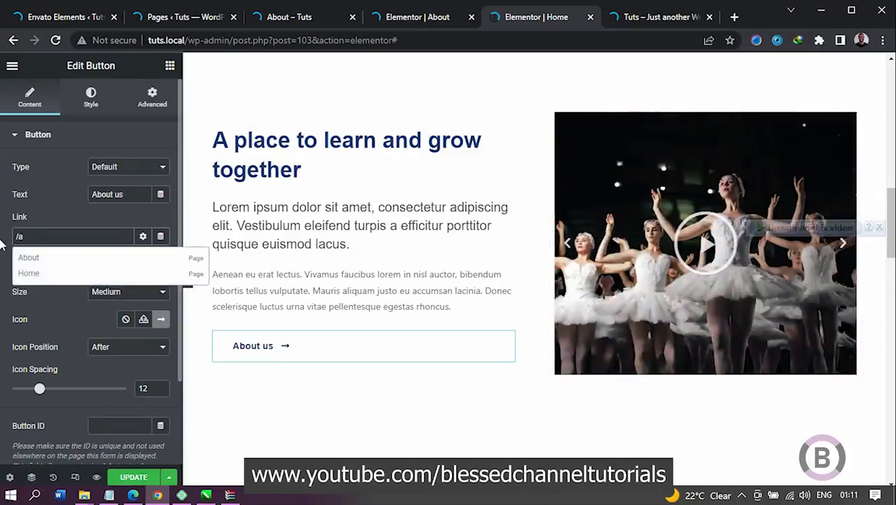
left_click(45, 260)
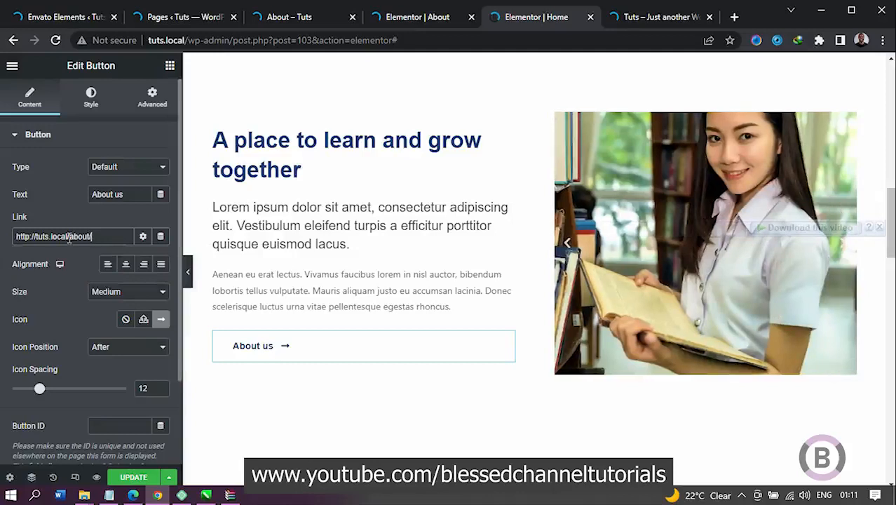
left_click_drag(69, 237, 2, 295)
key("BackSpace")
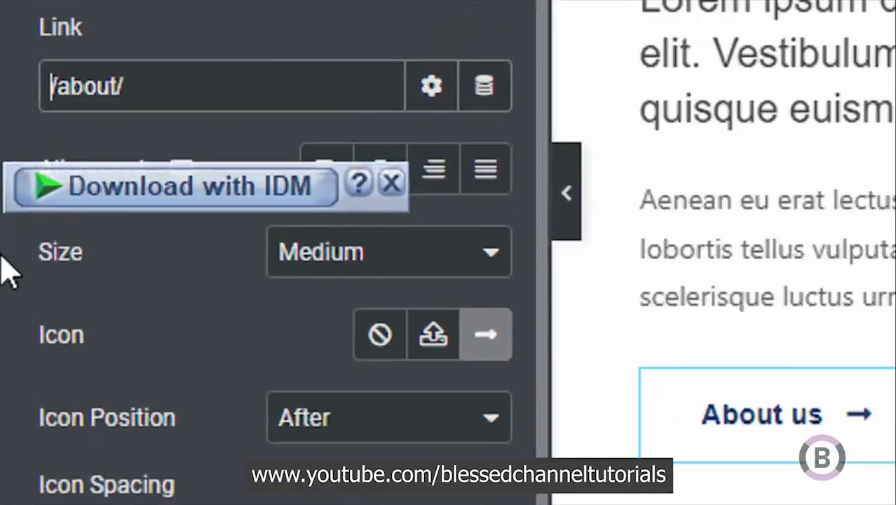
left_click(391, 183)
left_click_drag(154, 86, 7, 138)
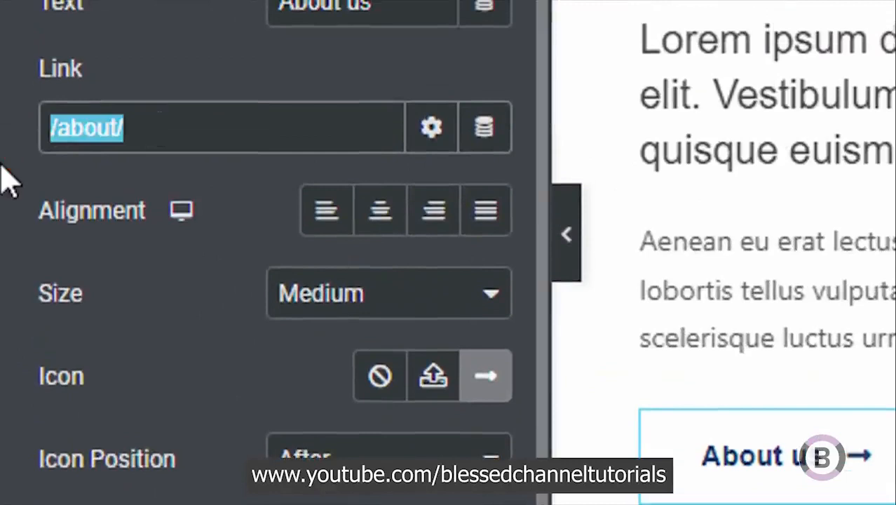
left_click(178, 136)
left_click(195, 128)
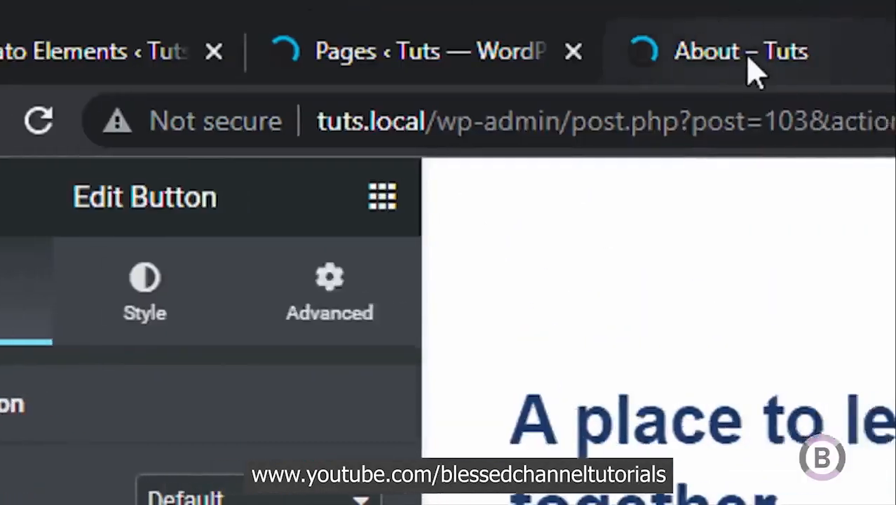
Step: Copy the address of the About page's view link from the Pages list
left_click(752, 67)
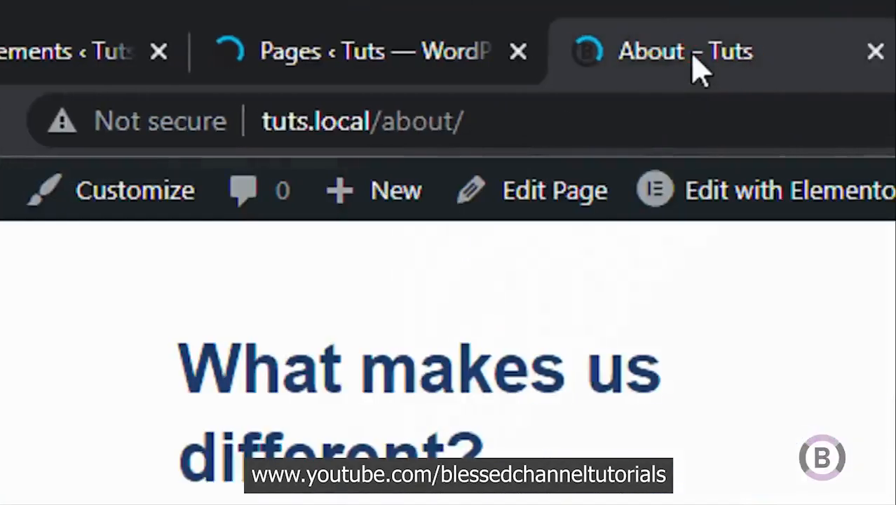
left_click(474, 51)
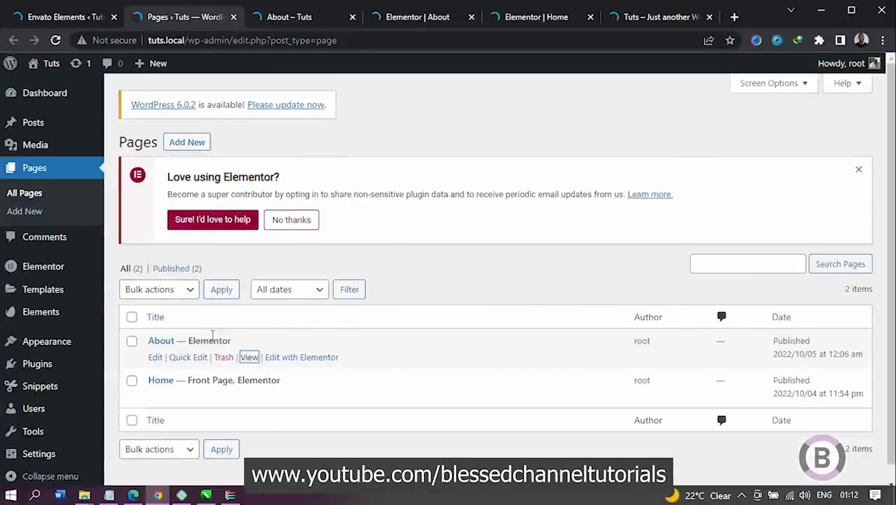
right_click(249, 357)
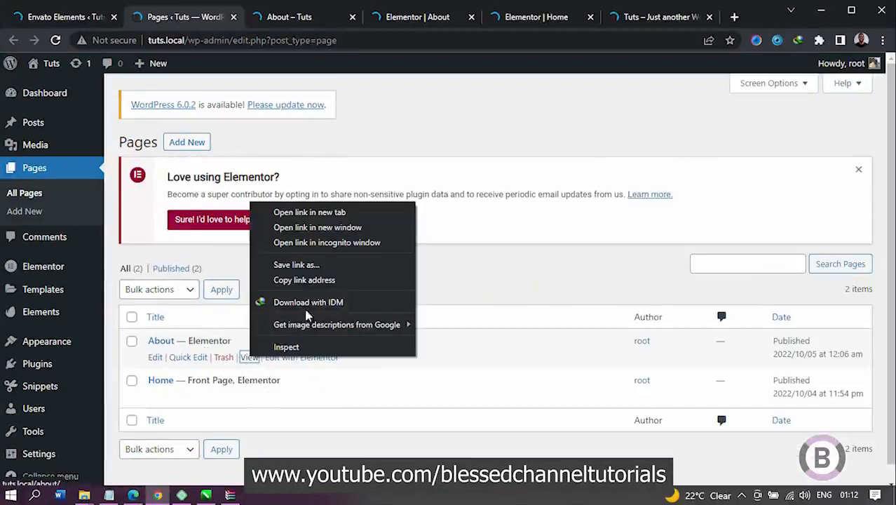
left_click(304, 282)
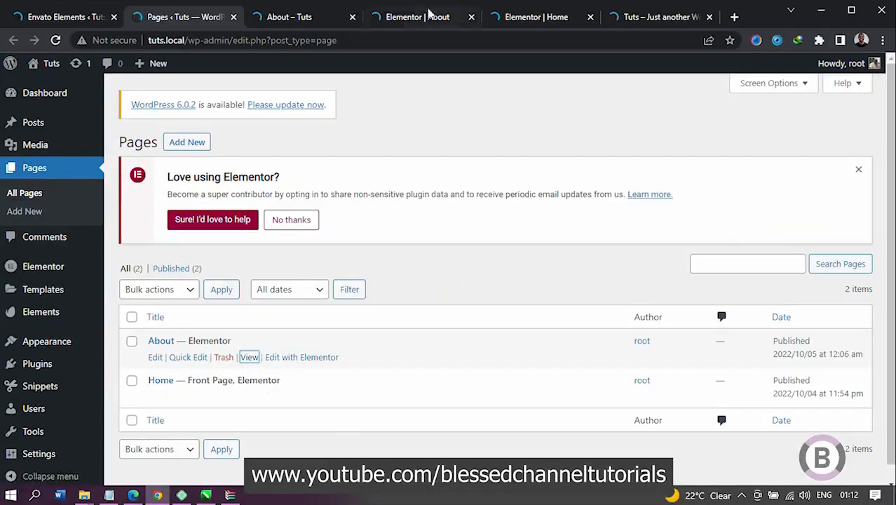
Step: Replace the About us button's link with the copied address, trim the domain to leave /about/, and update the Home page
left_click(526, 16)
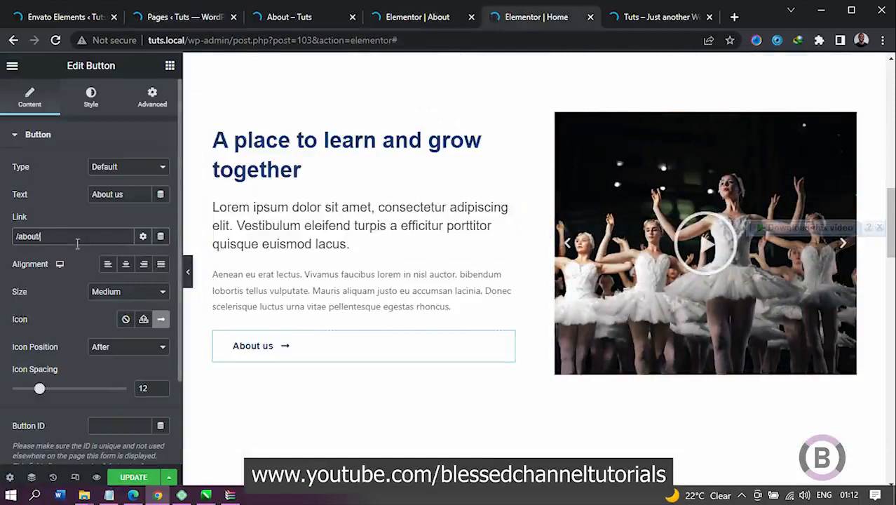
left_click_drag(66, 242, 2, 249)
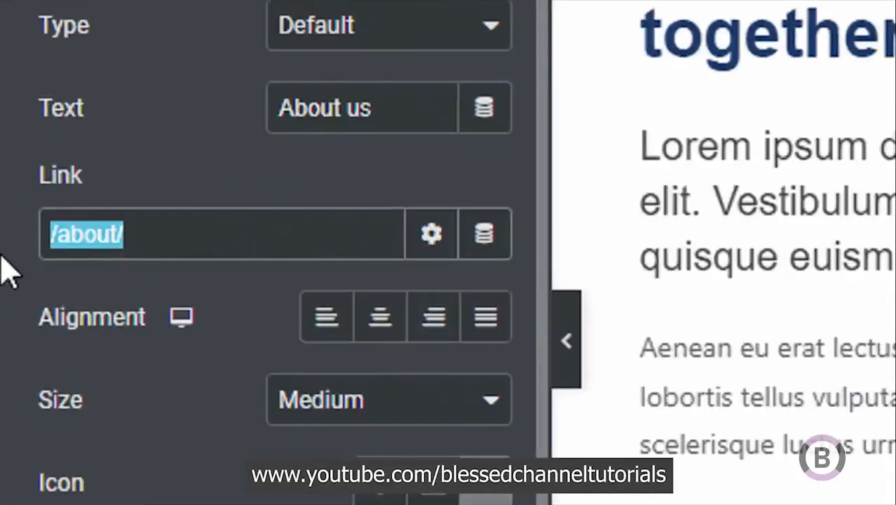
key("ctrl+v")
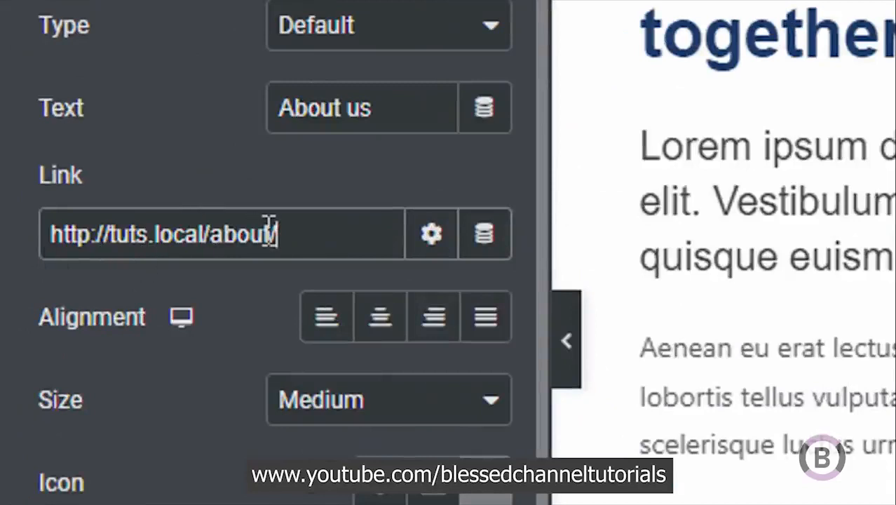
left_click_drag(207, 233, 38, 235)
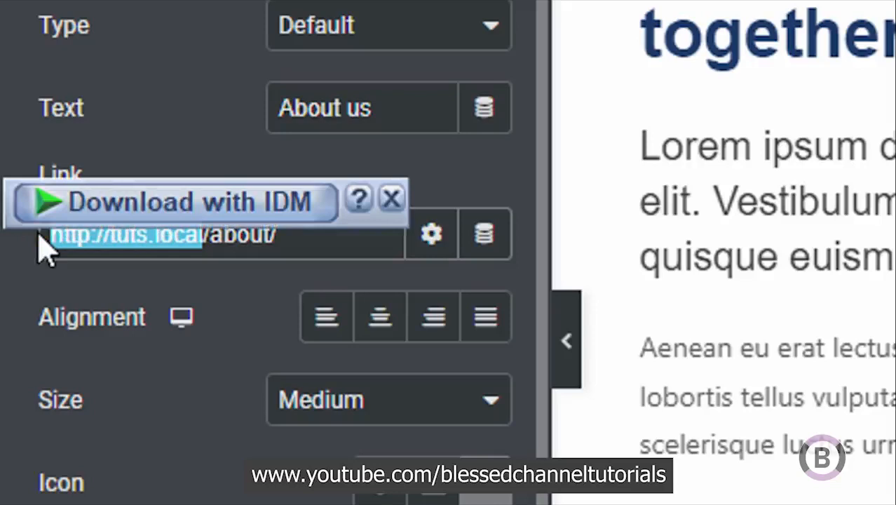
key("BackSpace")
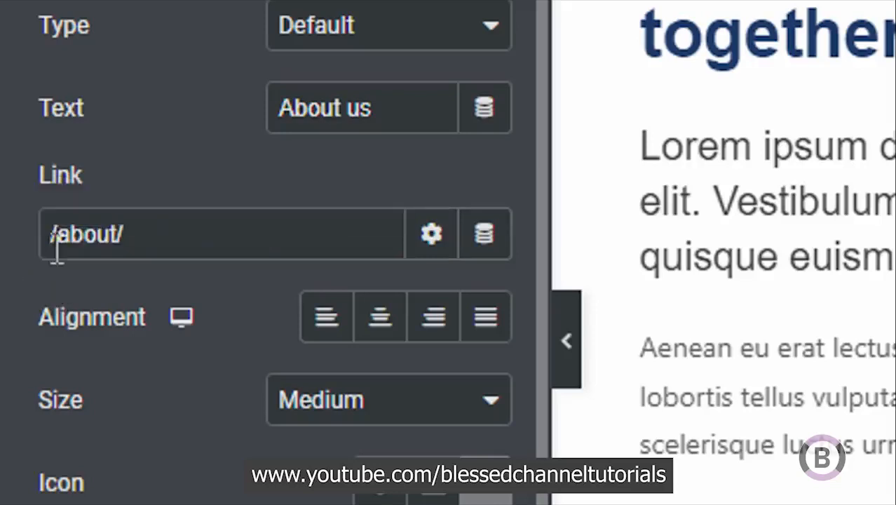
left_click(59, 234)
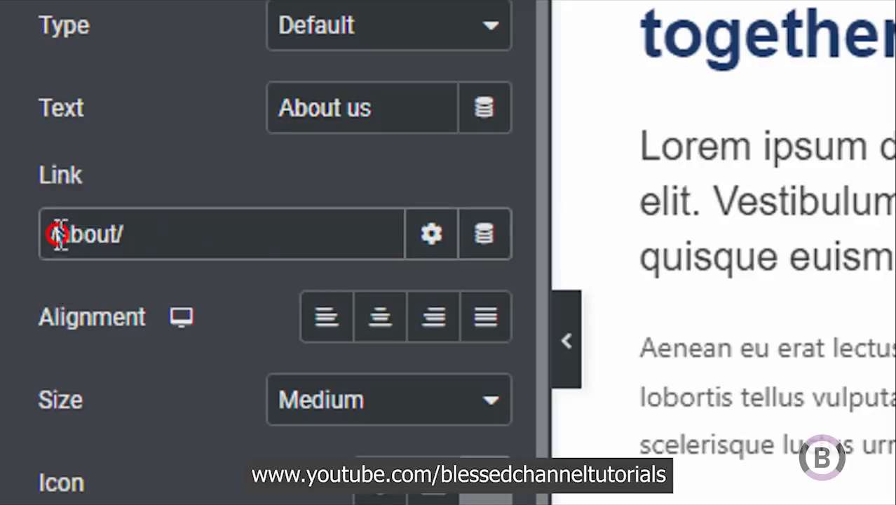
left_click_drag(58, 234, 28, 245)
left_click(51, 239)
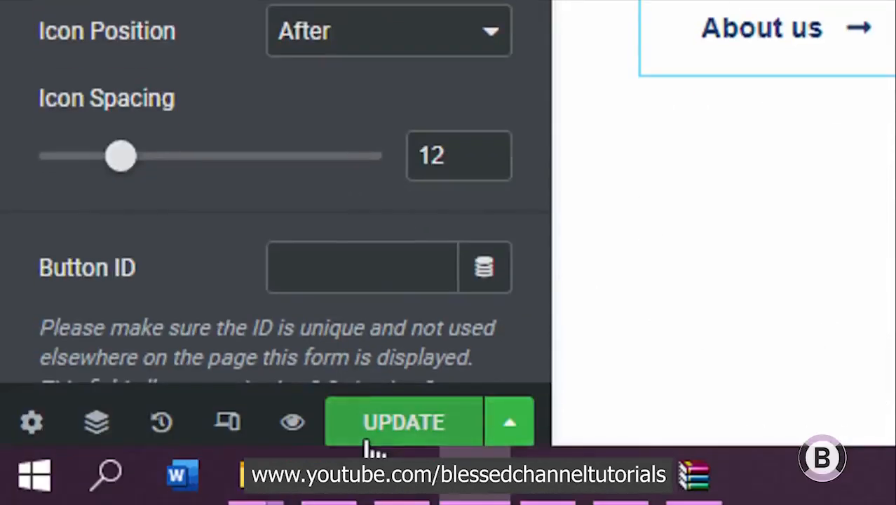
left_click(406, 433)
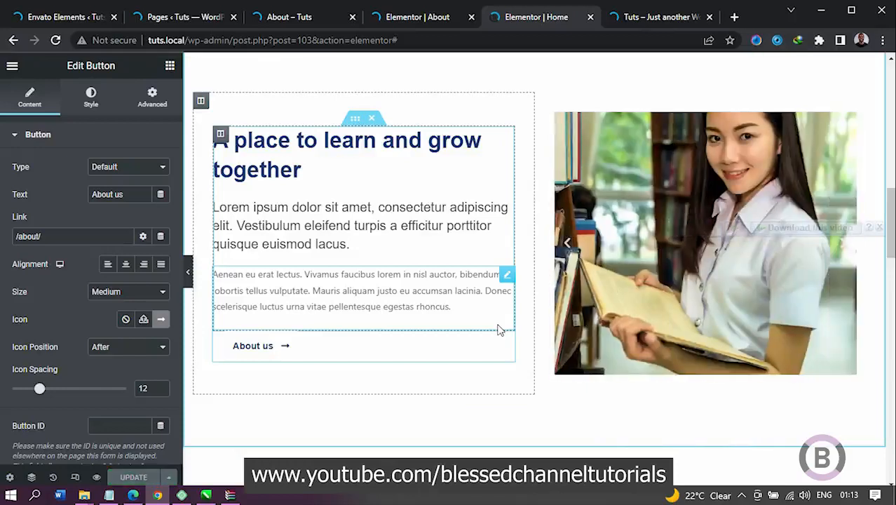
Step: Reload the live Home page and open the About page through its About us button
left_click(636, 10)
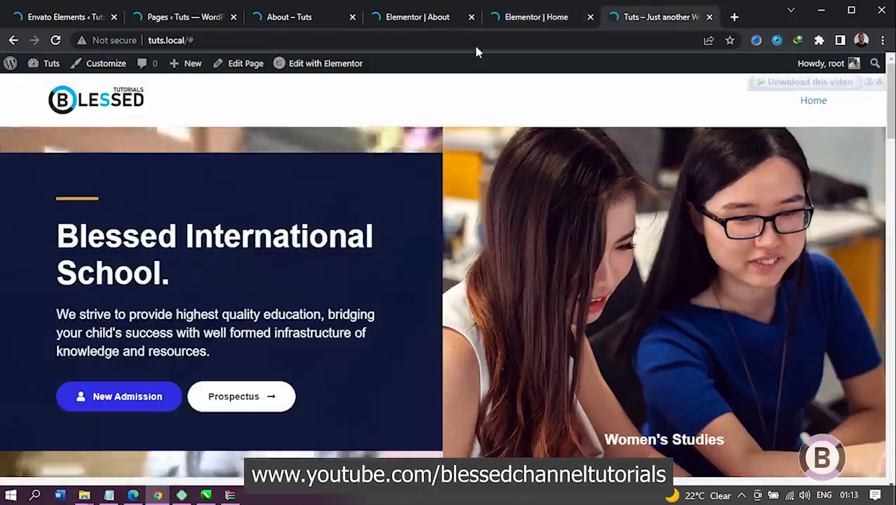
left_click(56, 40)
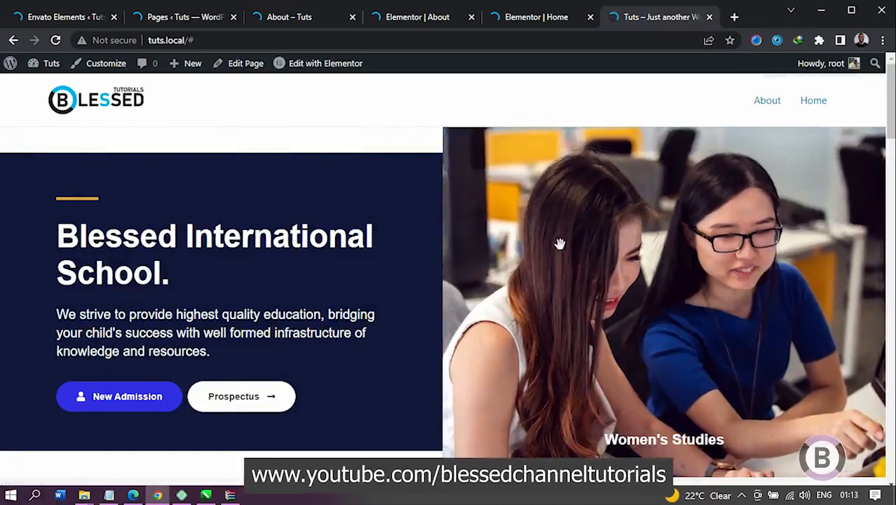
scroll(439, 244, "down", 6)
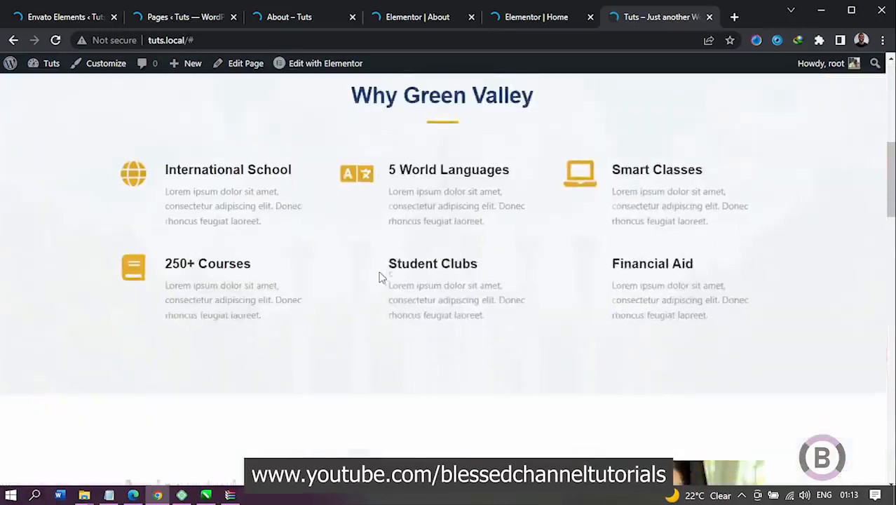
scroll(382, 277, "down", 6)
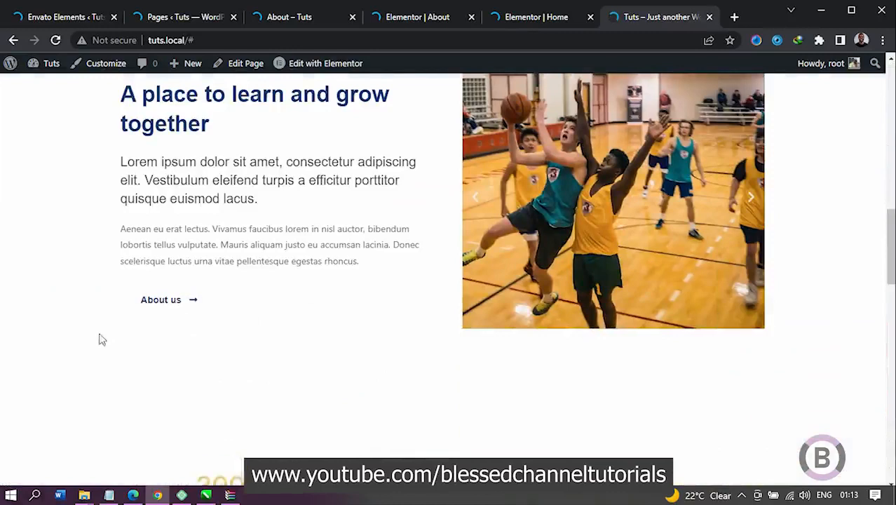
left_click(176, 304)
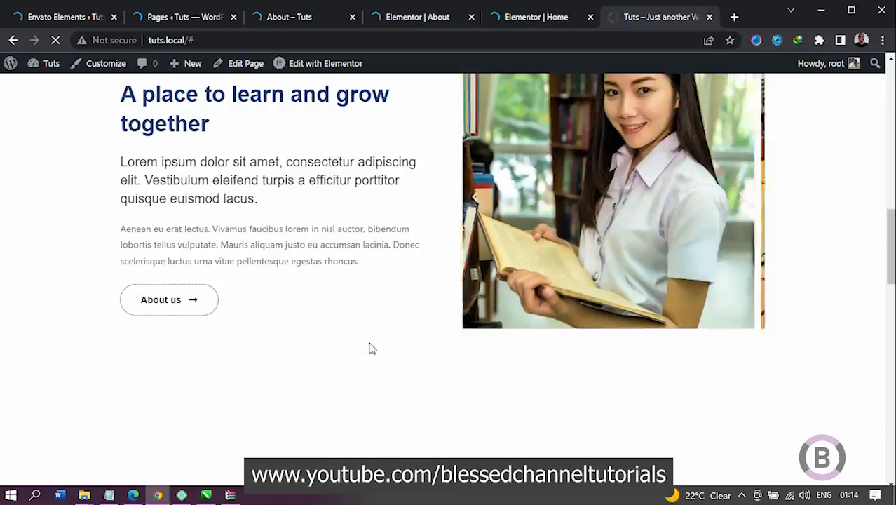
scroll(361, 338, "up", 10)
scroll(360, 336, "up", 2)
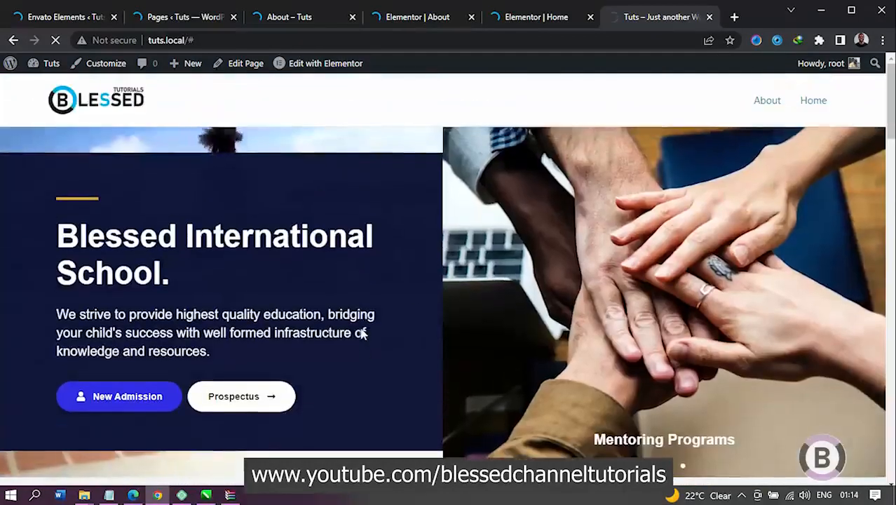
scroll(511, 361, "down", 2)
scroll(520, 347, "down", 15)
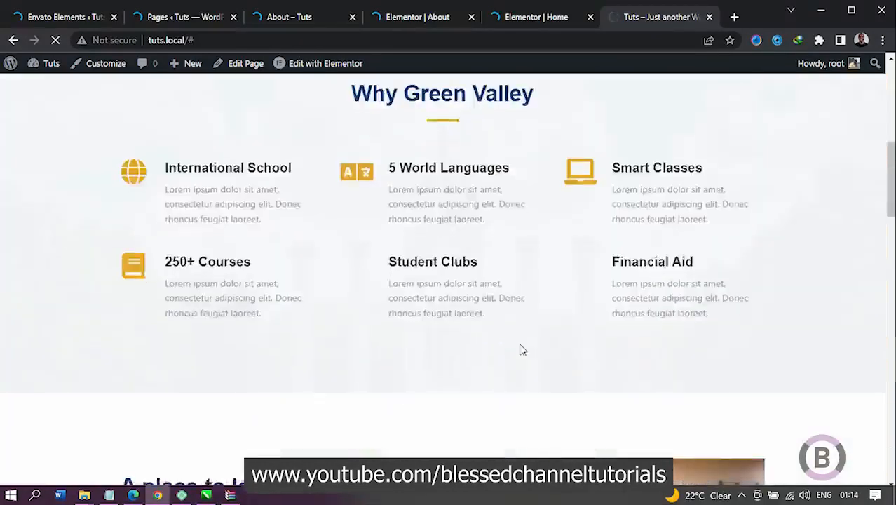
scroll(520, 350, "up", 8)
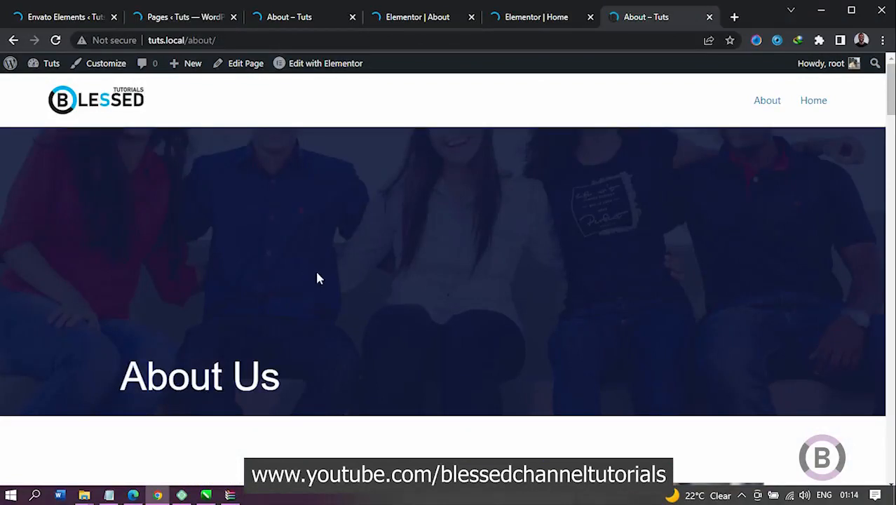
Step: Examine the opened About page from its header to the founder's quote section and return to its start
scroll(317, 276, "down", 5)
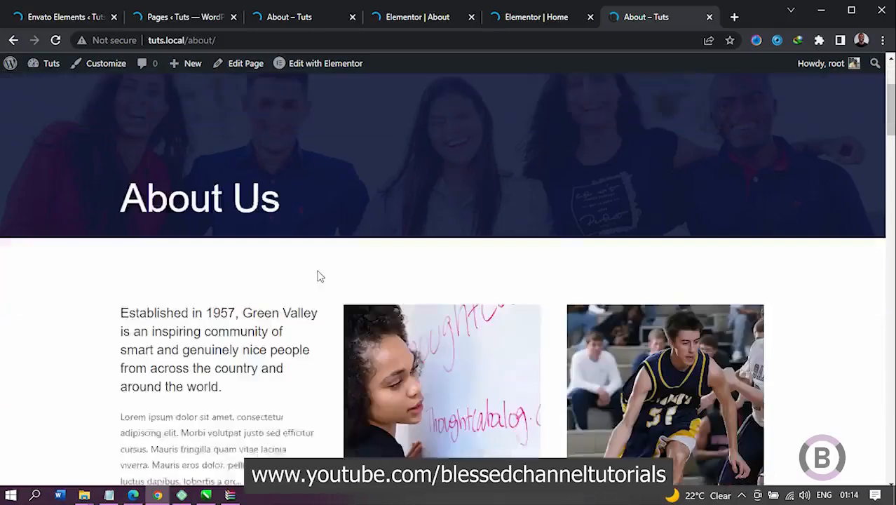
scroll(317, 273, "down", 2)
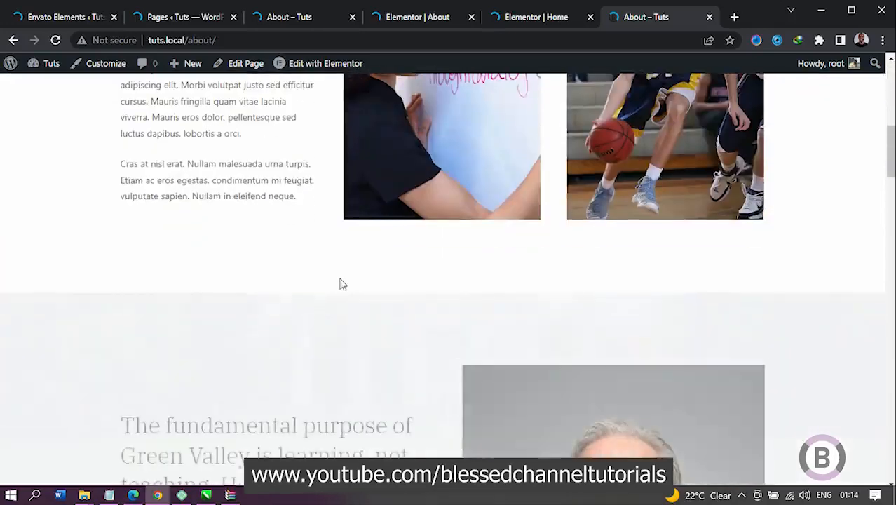
scroll(342, 281, "down", 2)
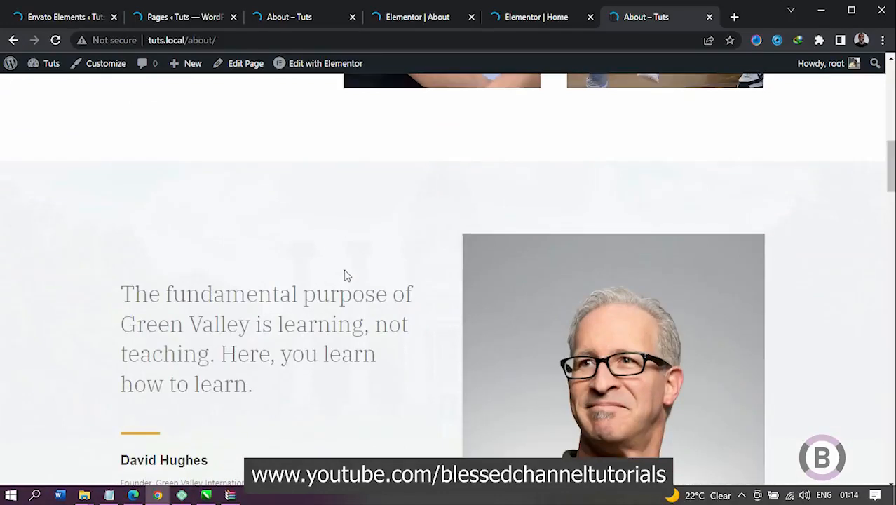
scroll(354, 267, "up", 2)
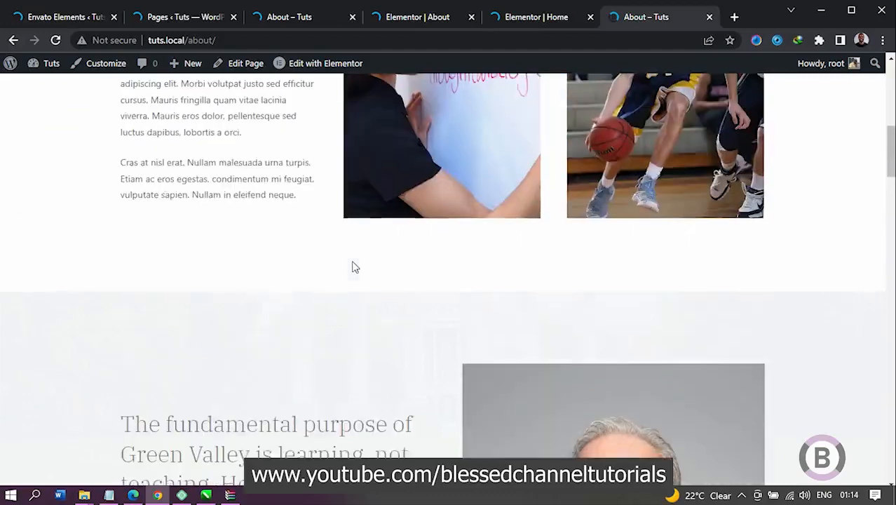
scroll(351, 264, "up", 6)
scroll(351, 264, "up", 1)
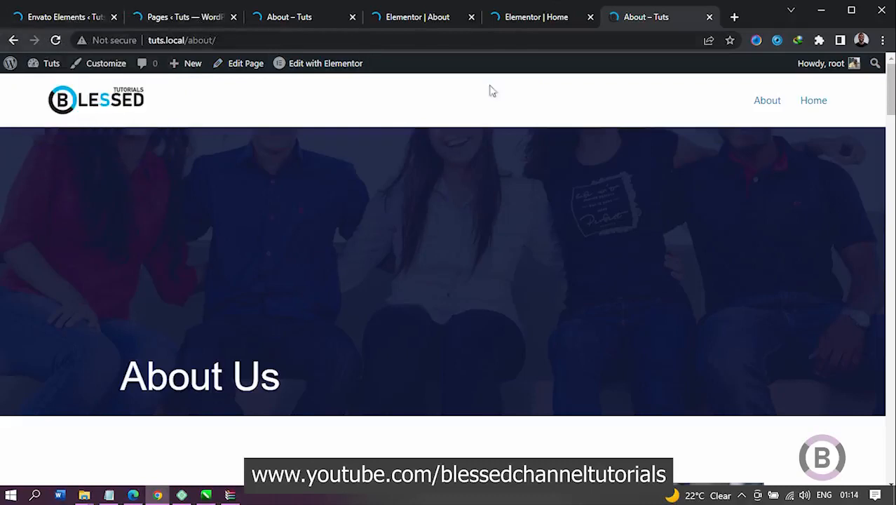
Step: Review the installed School kit's templates in Envato Elements, from the home page variants to the contact and popup templates
left_click(55, 21)
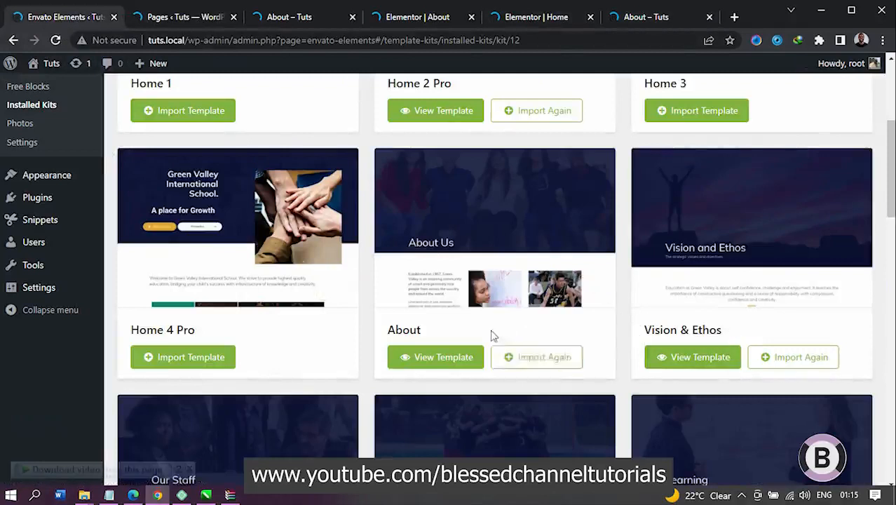
scroll(493, 335, "up", 3)
scroll(614, 284, "down", 6)
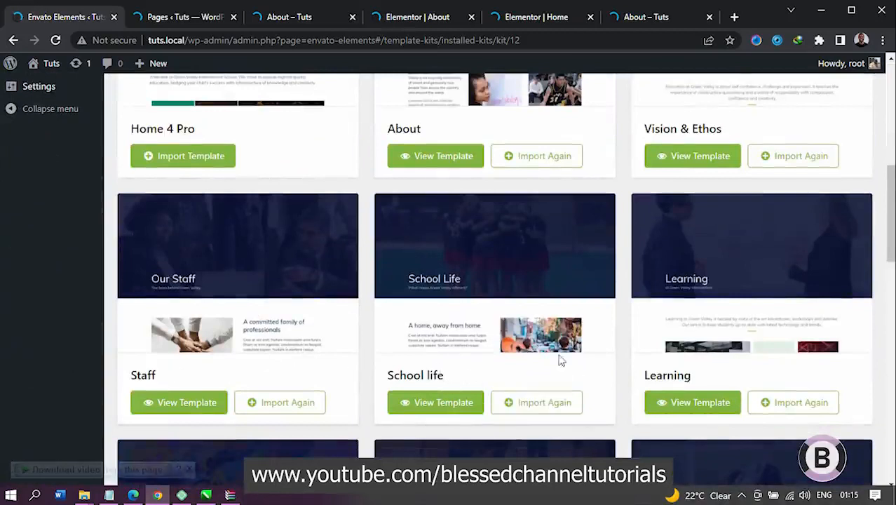
scroll(561, 359, "down", 3)
scroll(418, 366, "down", 3)
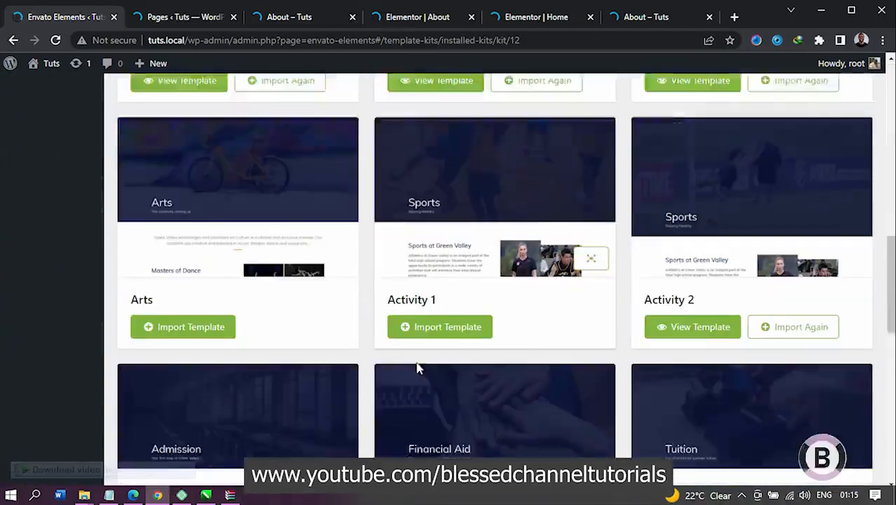
scroll(538, 436, "down", 3)
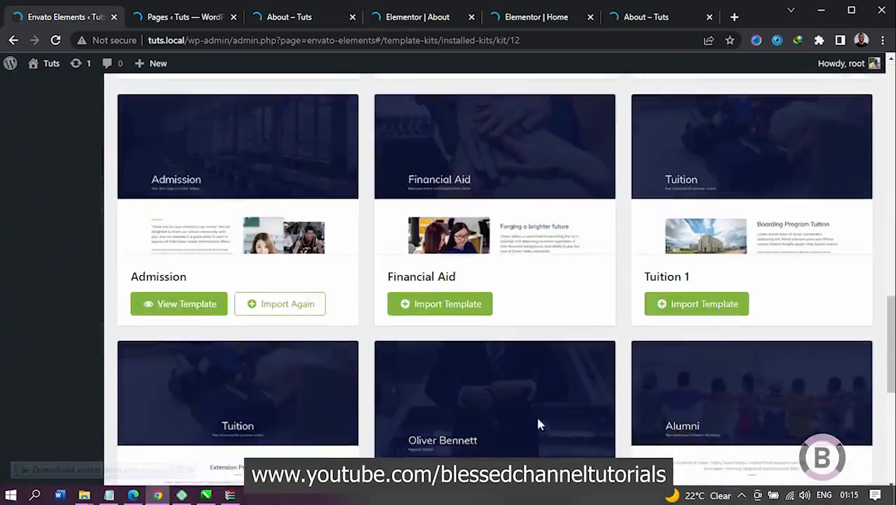
scroll(536, 421, "down", 3)
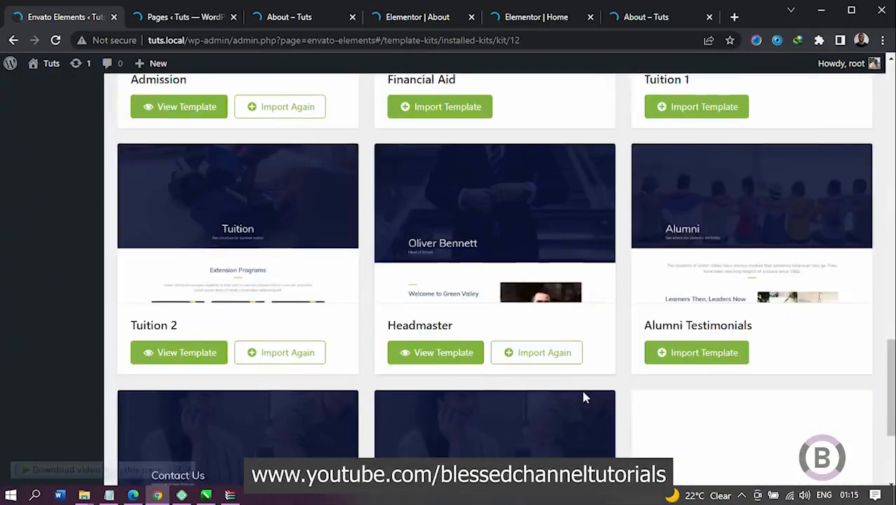
scroll(584, 394, "up", 2)
scroll(578, 403, "down", 3)
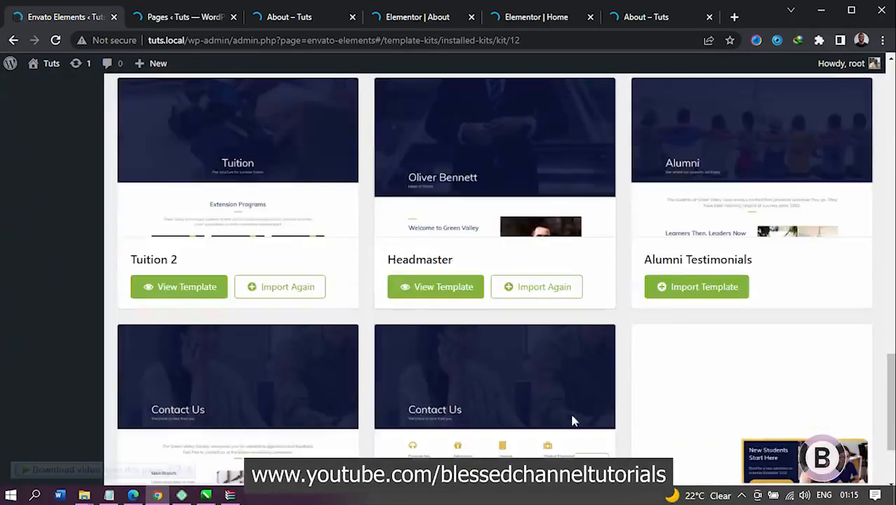
scroll(531, 410, "down", 2)
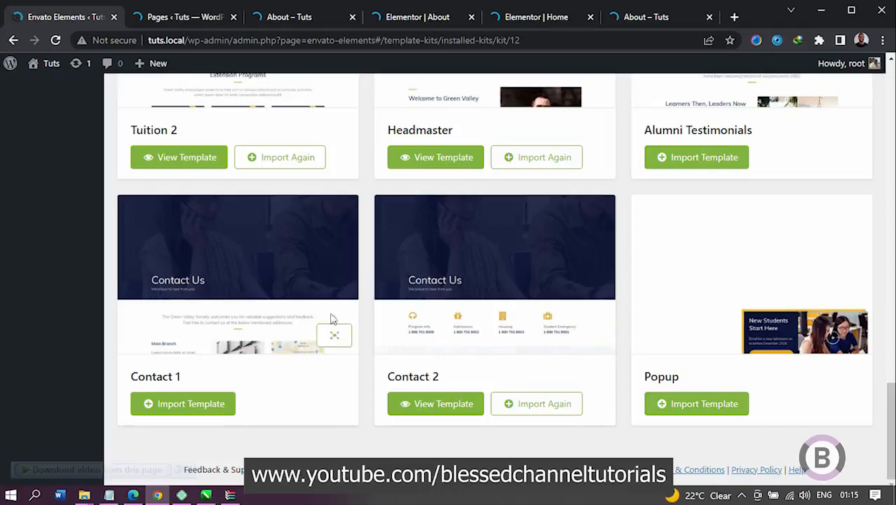
Step: Return to the Pages list, close the leftover page and Elementor editor tabs, and review all the listed pages
left_click(176, 17)
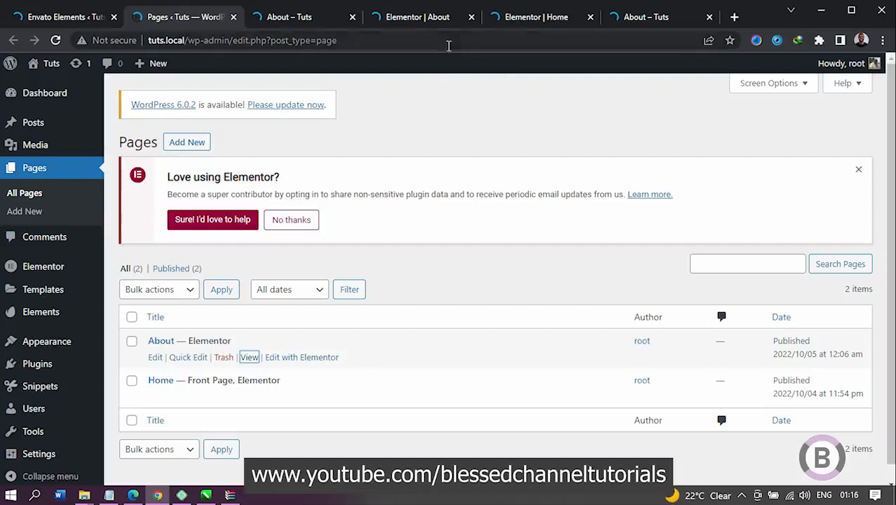
left_click(471, 17)
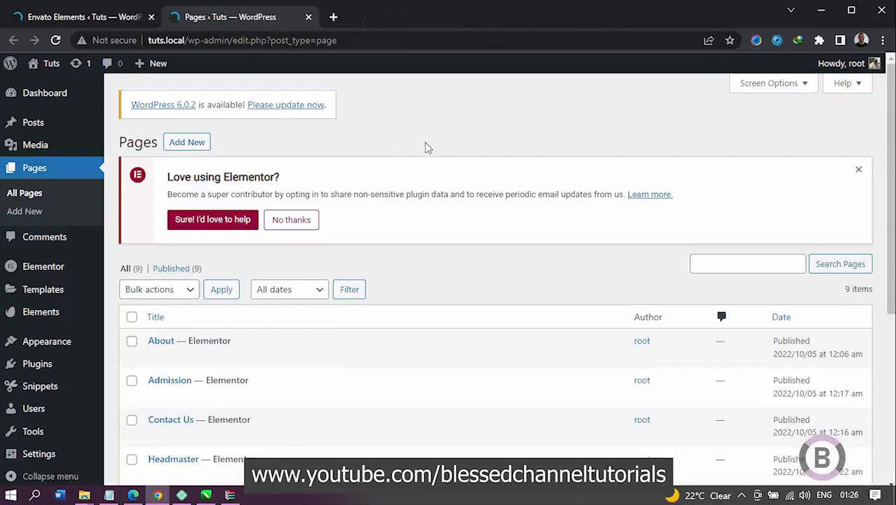
scroll(424, 145, "down", 5)
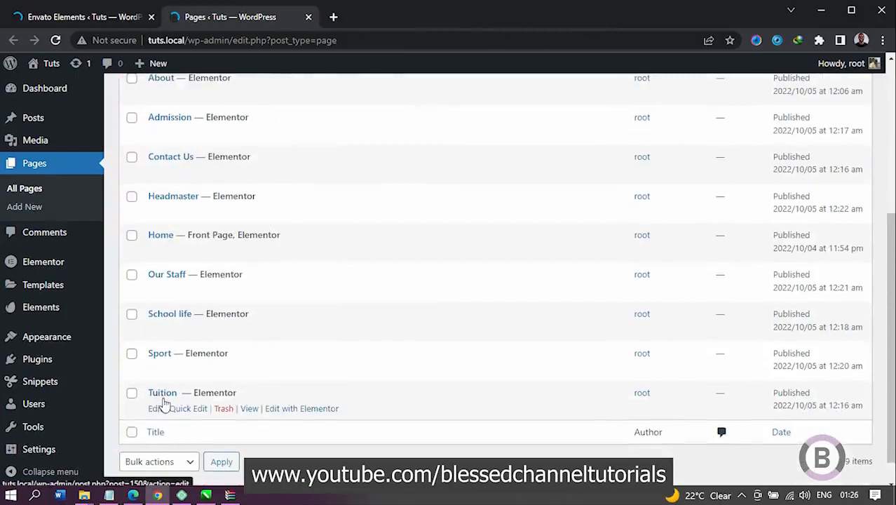
scroll(211, 371, "up", 2)
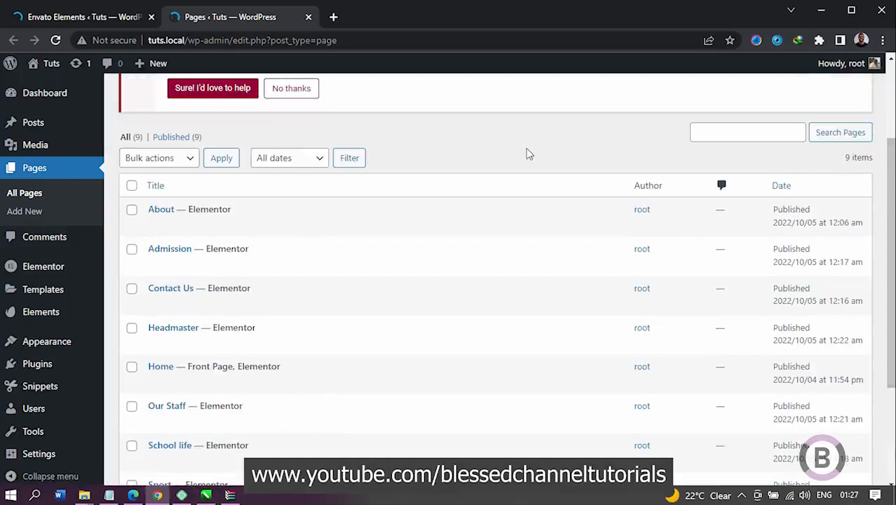
Step: Open the live site in a new tab, follow its Our Staff link, and look over the home page while it loads
mouse_move(52, 72)
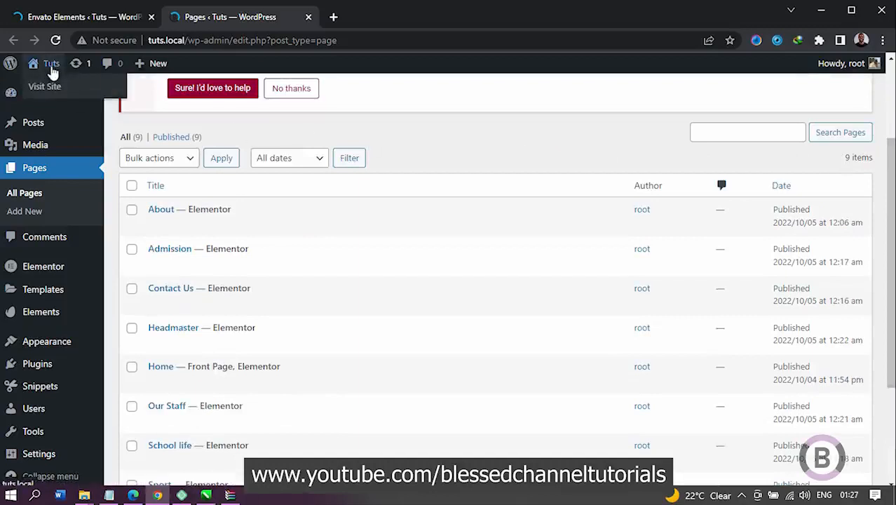
middle_click(48, 90)
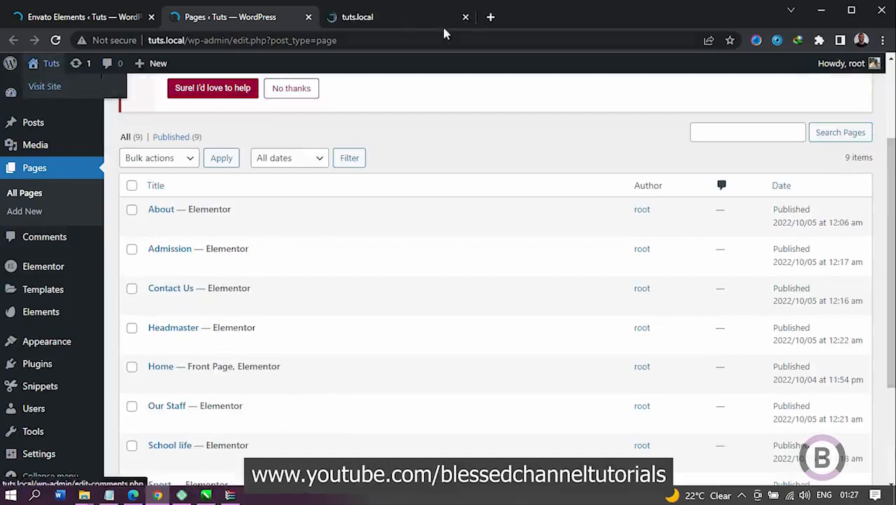
left_click(387, 19)
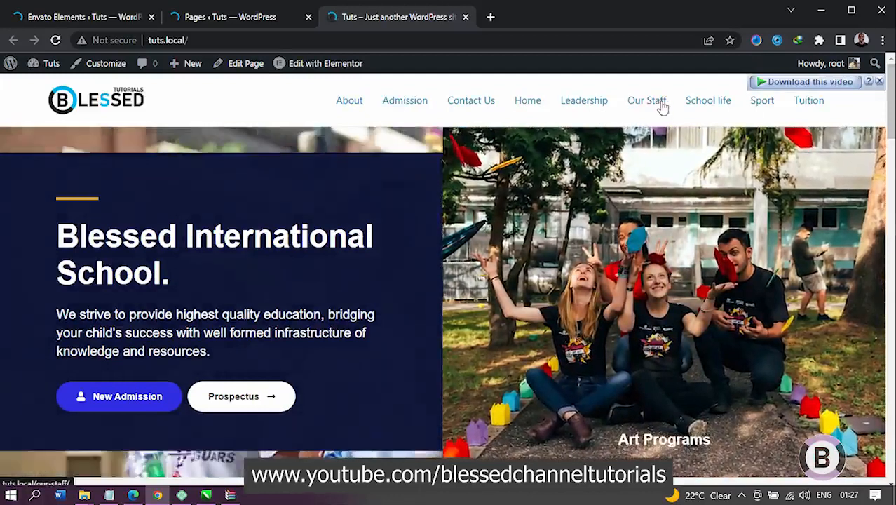
left_click(660, 107)
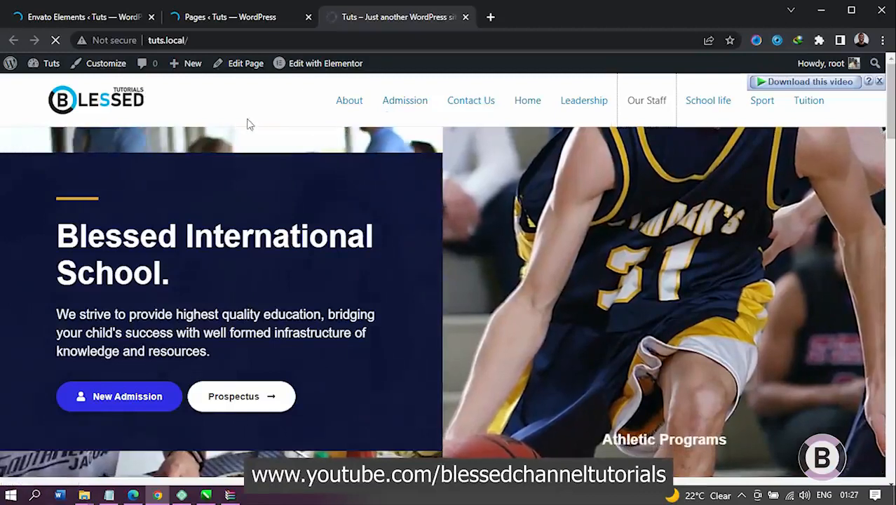
scroll(340, 144, "down", 10)
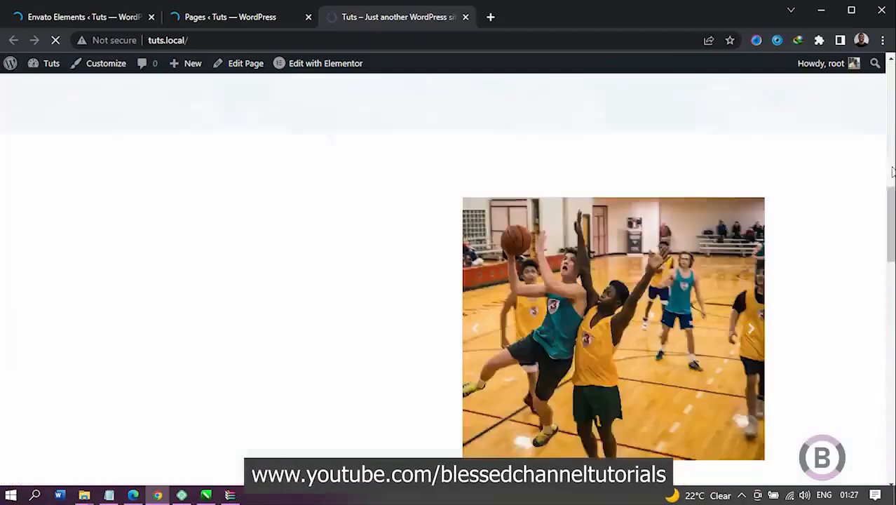
left_click_drag(893, 171, 891, 502)
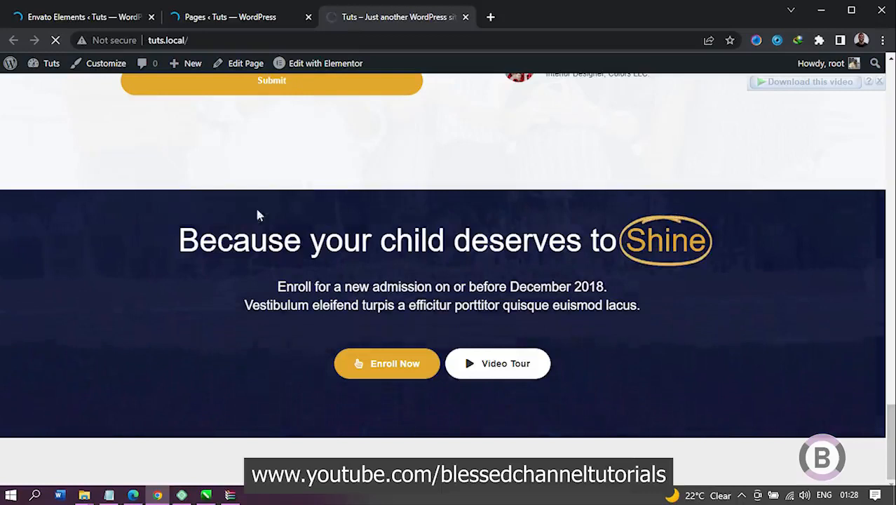
Step: Leave the installed kit's template list and open the WordPress Themes page
left_click(89, 18)
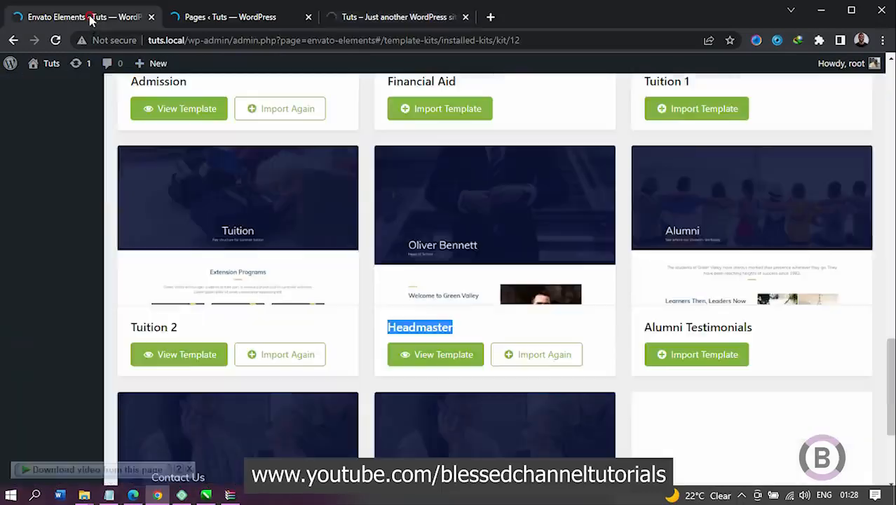
scroll(60, 154, "up", 15)
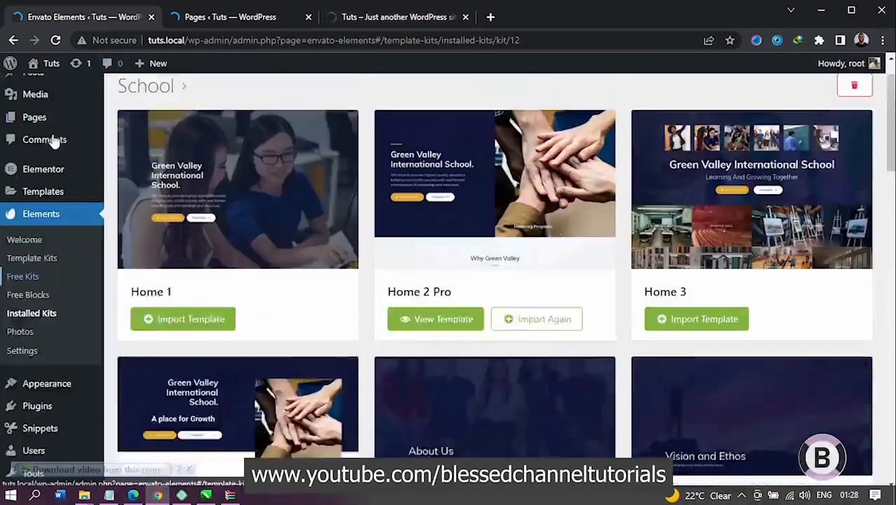
scroll(56, 151, "up", 2)
scroll(59, 211, "down", 3)
mouse_move(82, 310)
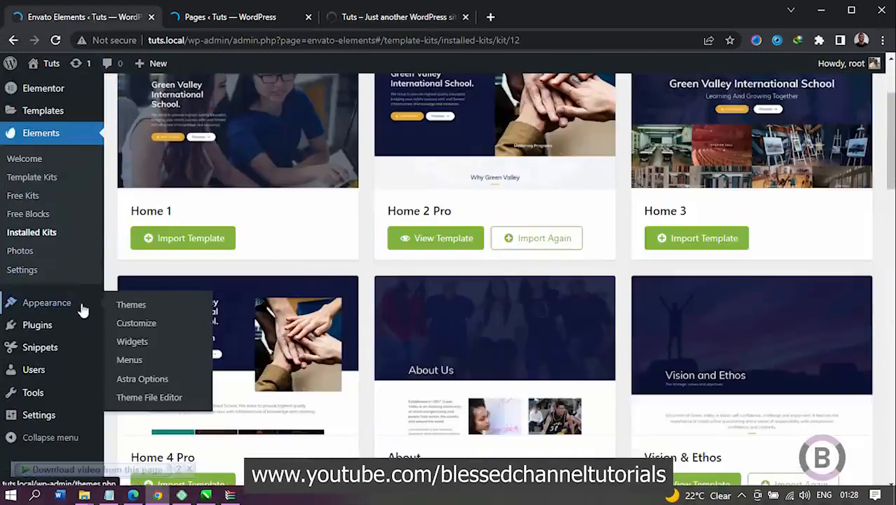
left_click(133, 310)
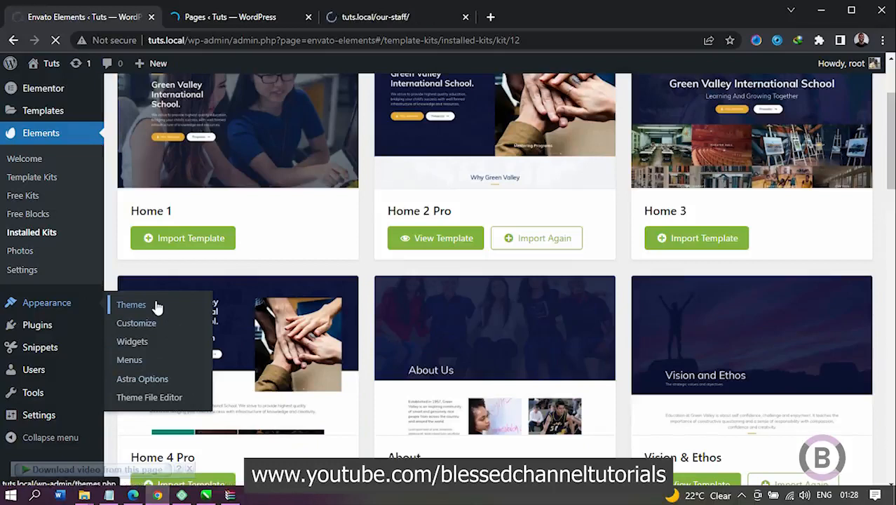
left_click(158, 305)
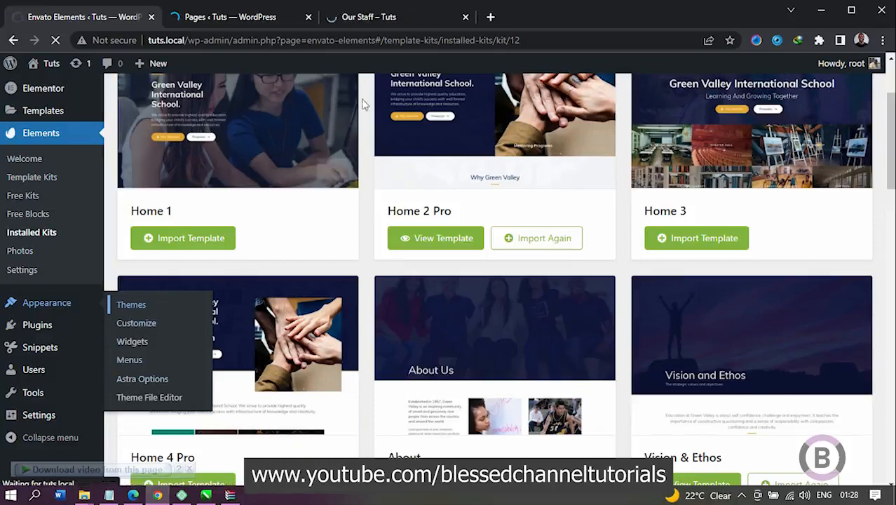
Step: Examine the live Our Staff page from its header through the staff statistics and academic staff to the administrative staff contacts
left_click(388, 18)
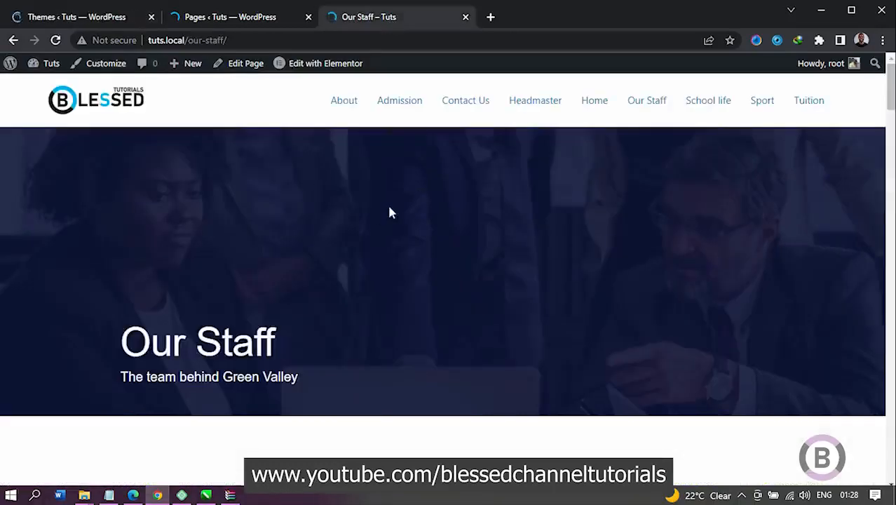
scroll(300, 212, "down", 10)
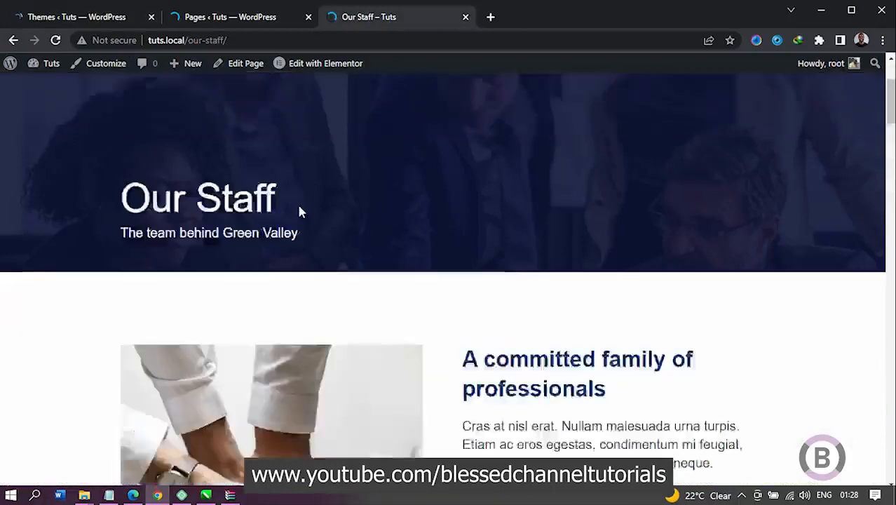
scroll(300, 208, "down", 12)
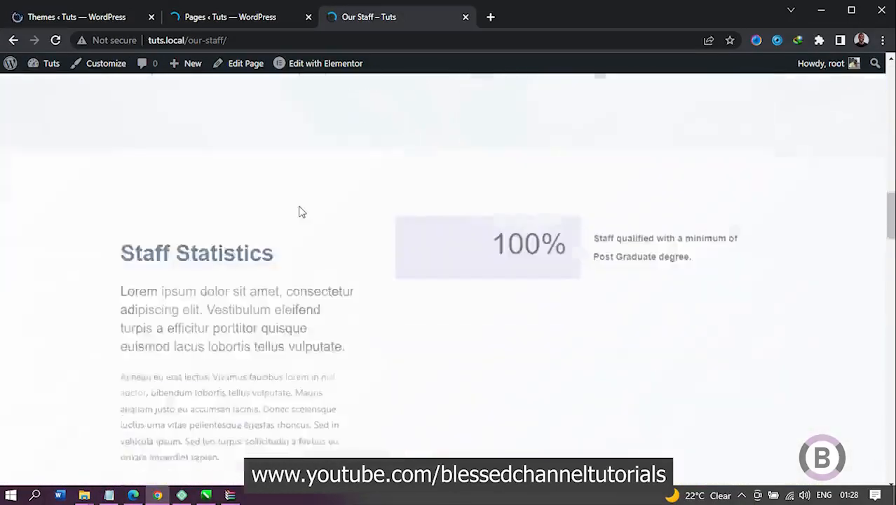
scroll(301, 210, "down", 7)
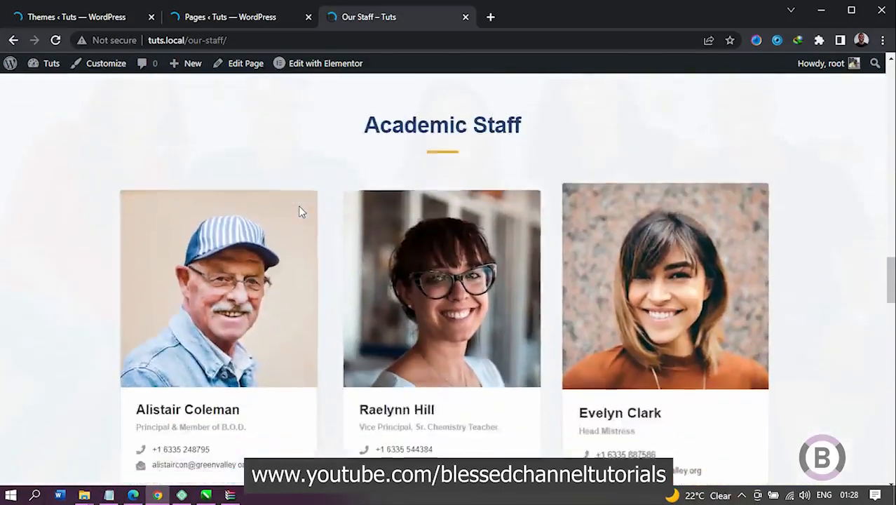
scroll(301, 211, "down", 10)
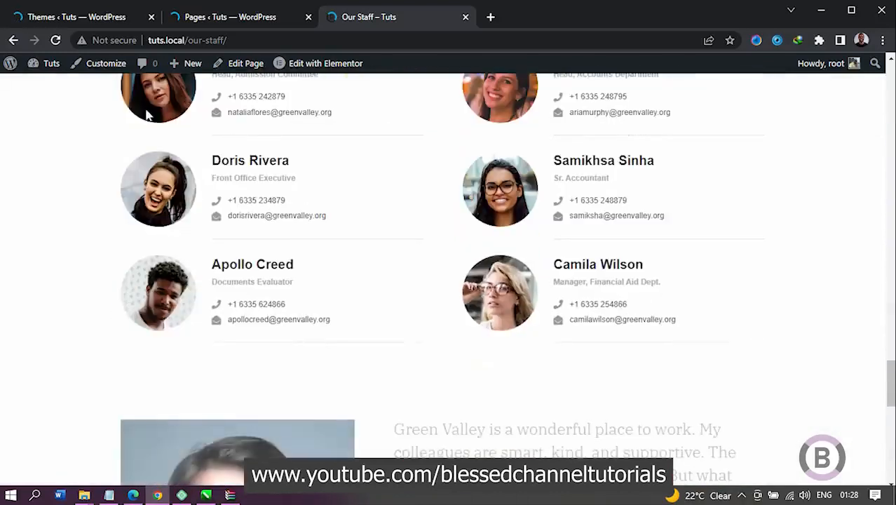
Step: Check the installed themes, look over the Our Staff page from its closing quote back to its header, and return to the Themes page
left_click(94, 21)
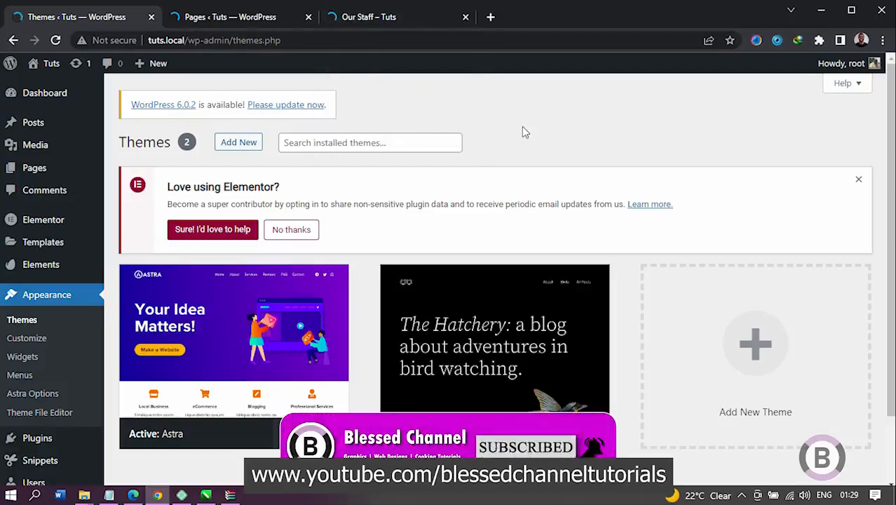
mouse_move(210, 364)
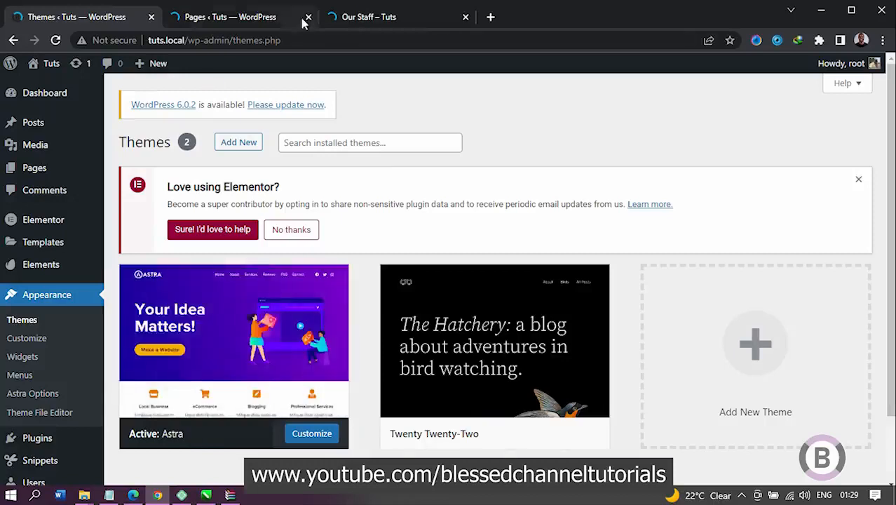
left_click(342, 17)
scroll(279, 241, "down", 3)
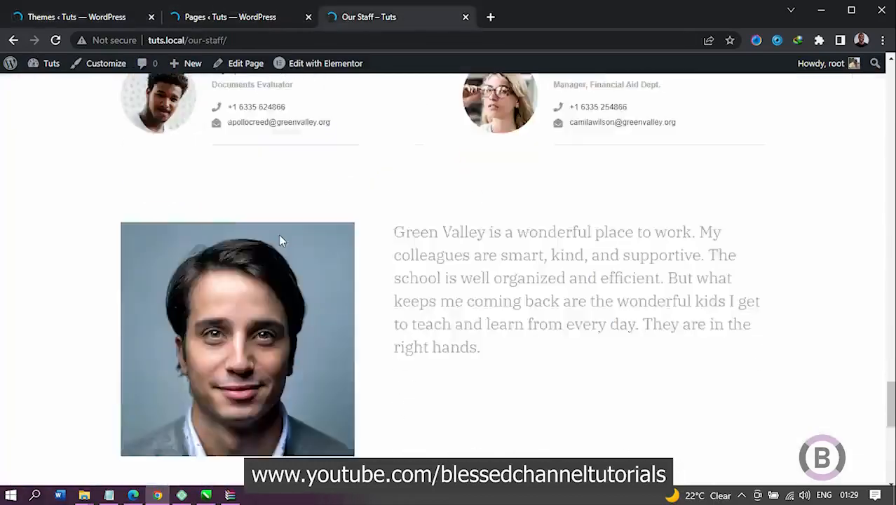
scroll(278, 240, "up", 12)
scroll(279, 241, "down", 10)
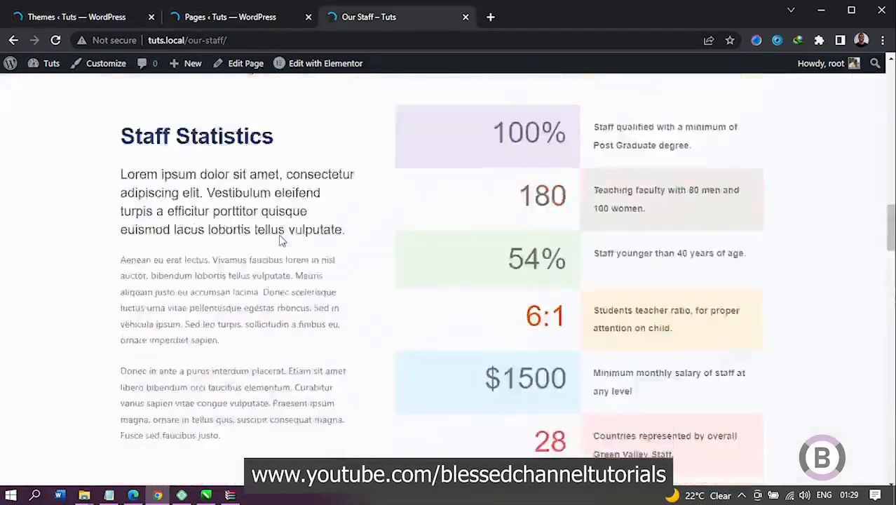
scroll(278, 240, "up", 2)
left_click_drag(890, 171, 887, 60)
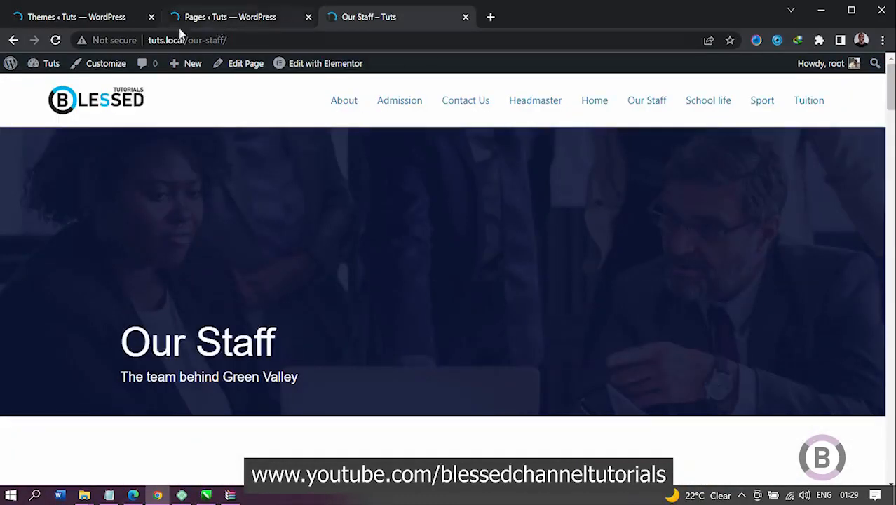
left_click(106, 17)
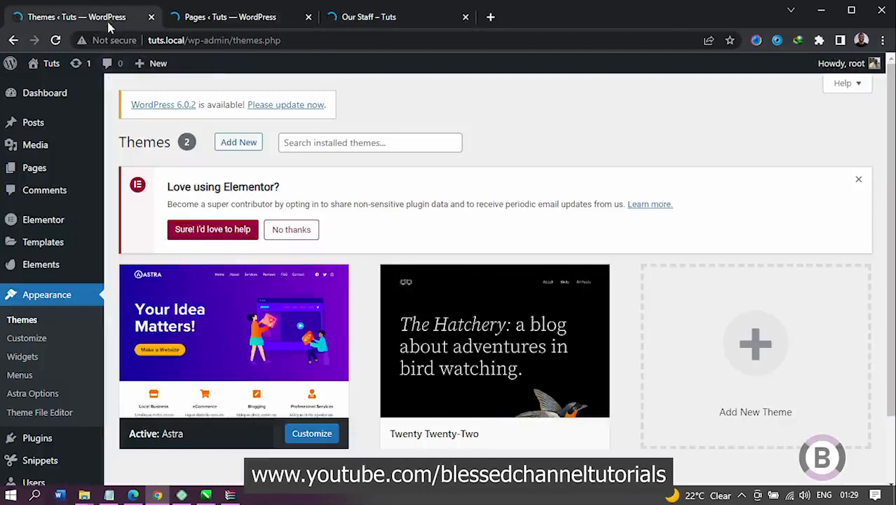